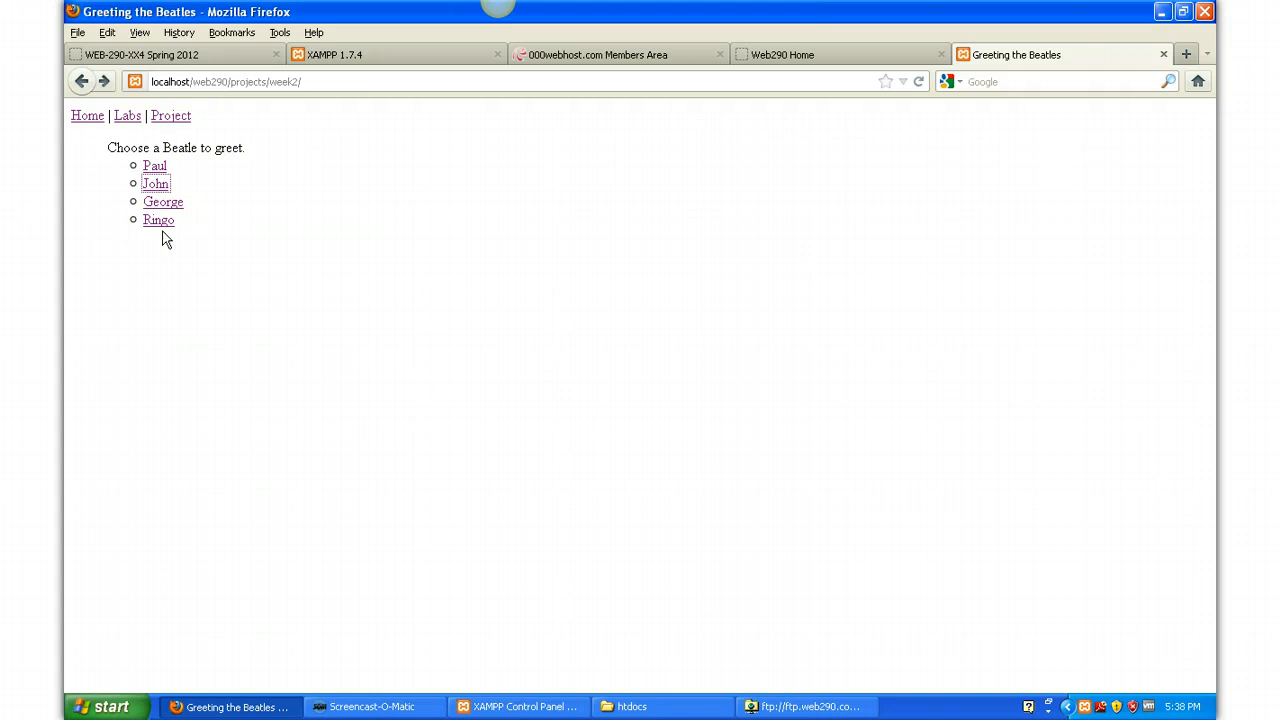
# View the Paul greeting page, return to the Beatles list, and highlight part of the page's web290/projects/week2 address.
pyautogui.click(155, 167)
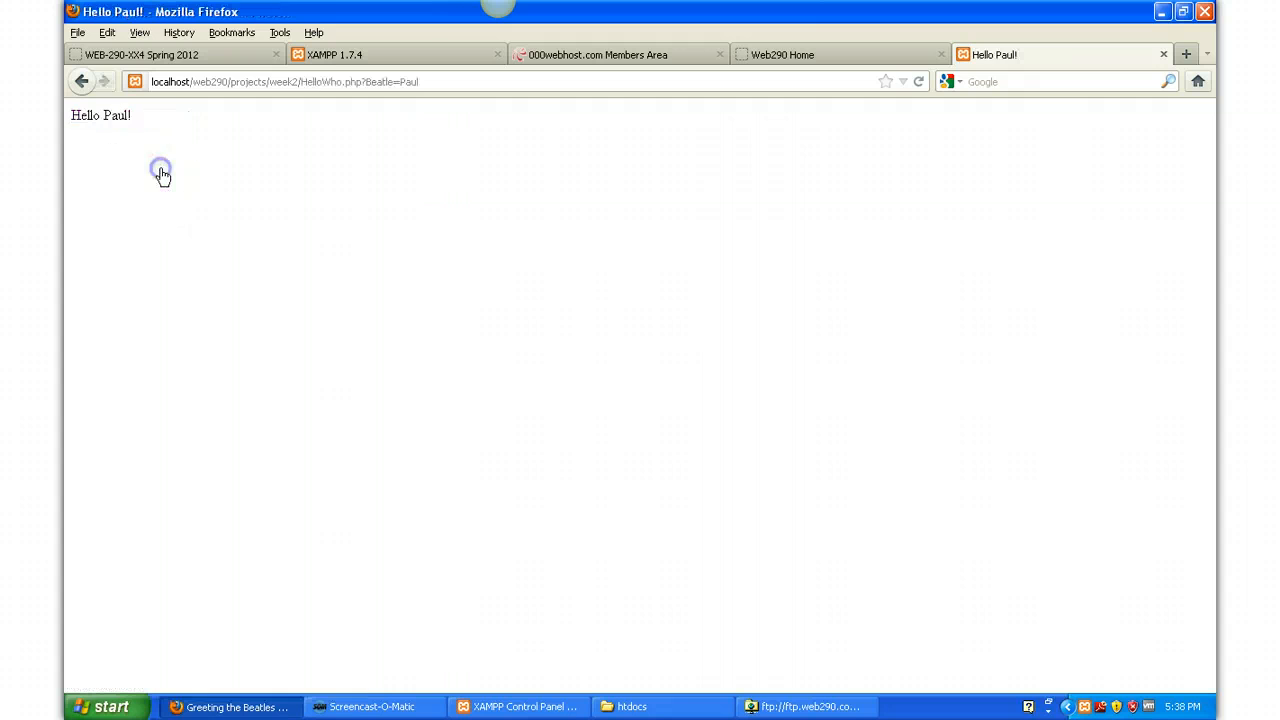
pyautogui.click(82, 81)
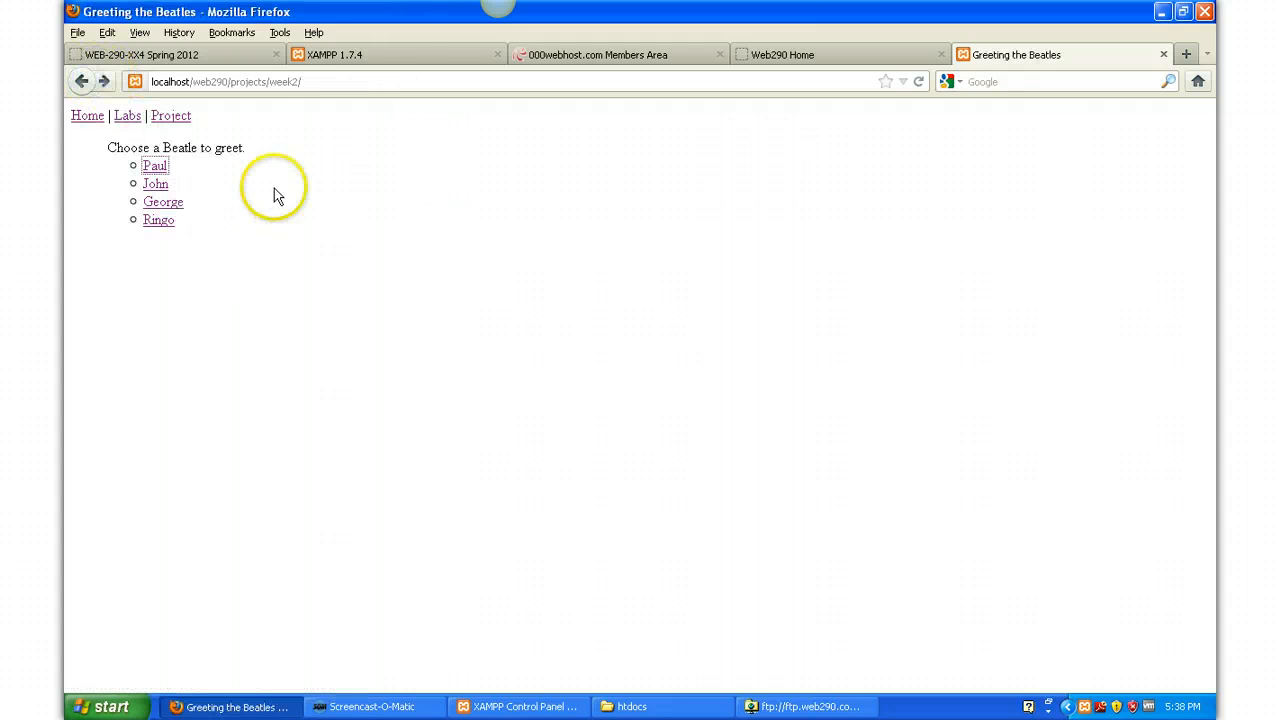
pyautogui.click(186, 82)
pyautogui.moveTo(175, 84); pyautogui.dragTo(193, 84)
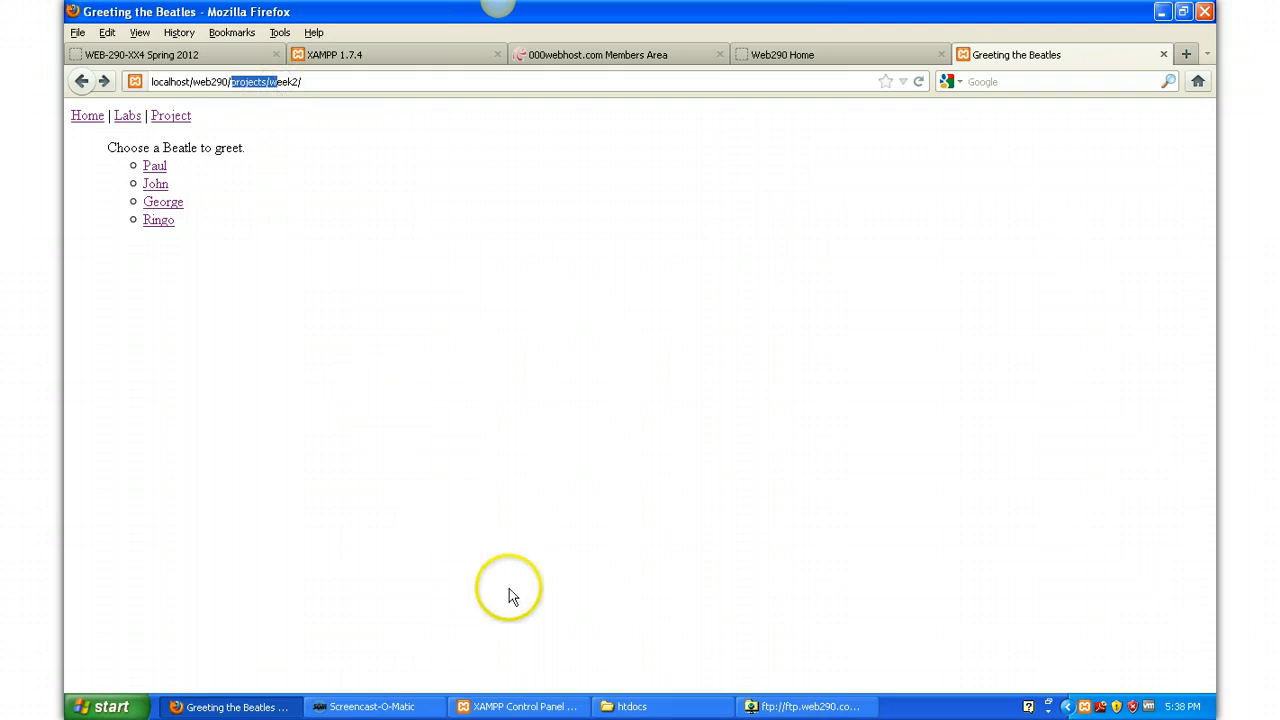
# Switch to the htdocs folder window, move it clear of the page's Beatles list, and select the web290 folder.
pyautogui.click(627, 706)
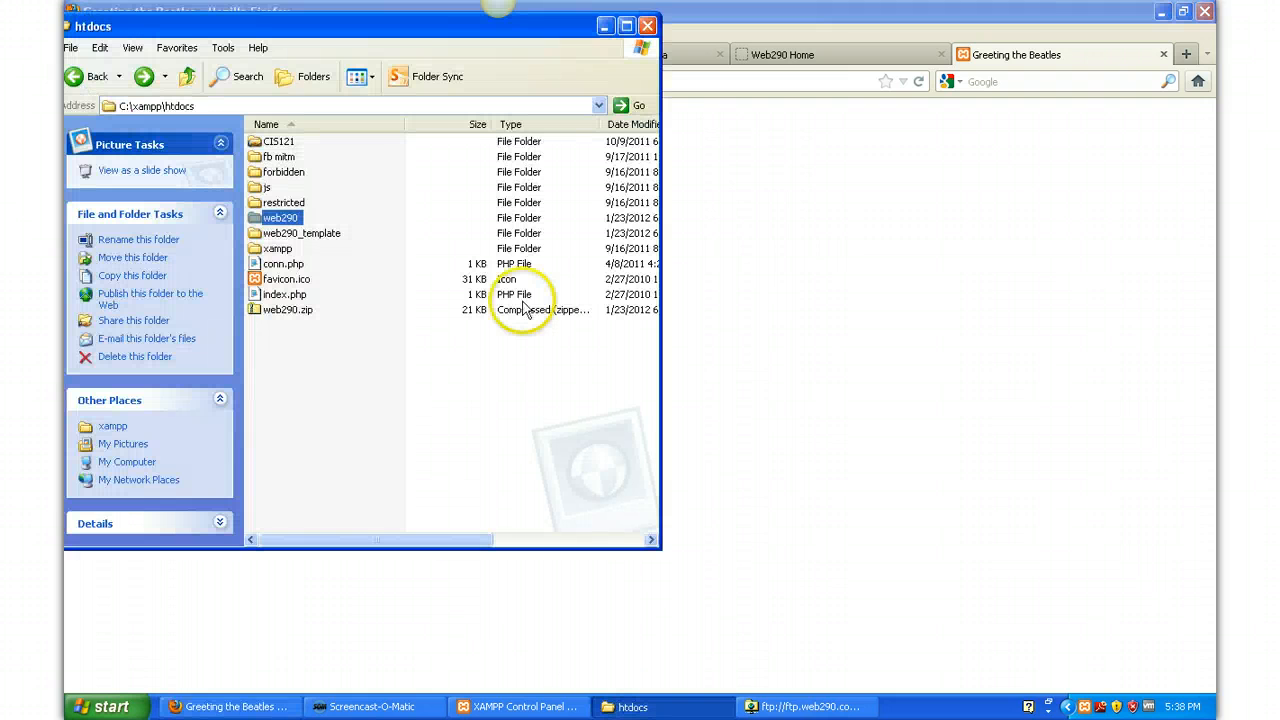
pyautogui.moveTo(358, 17); pyautogui.dragTo(698, 120)
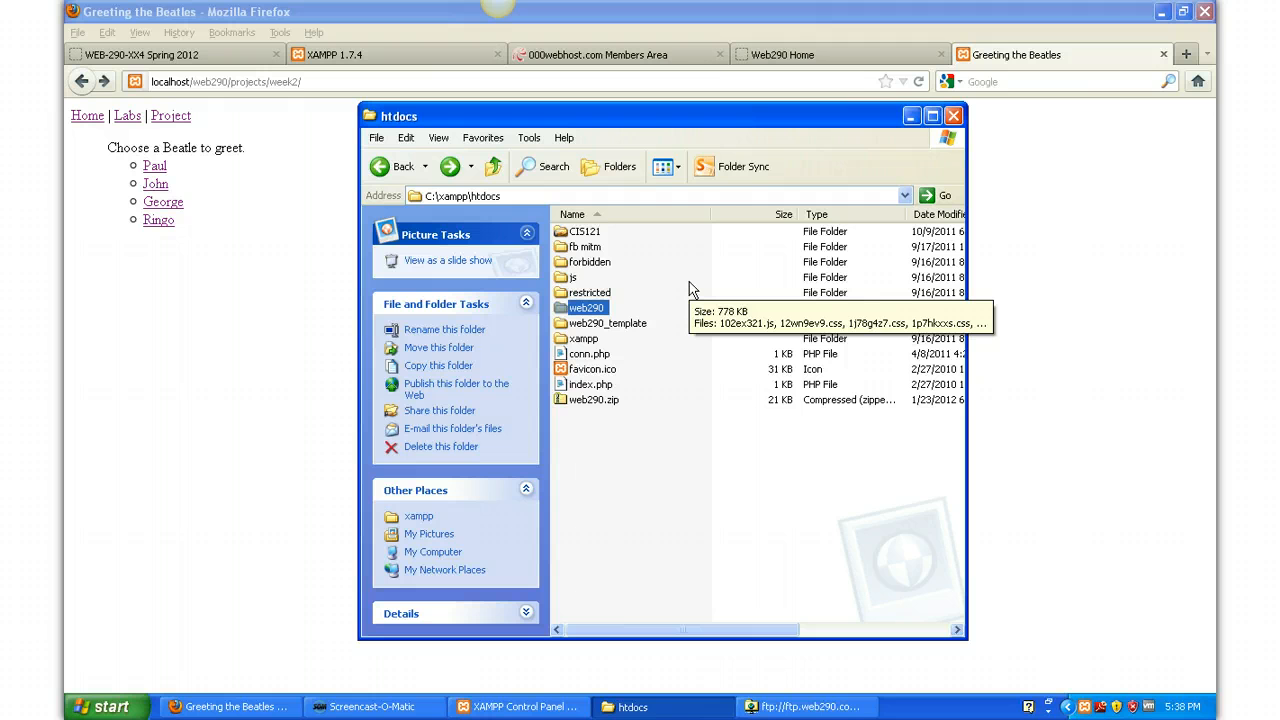
pyautogui.click(470, 196)
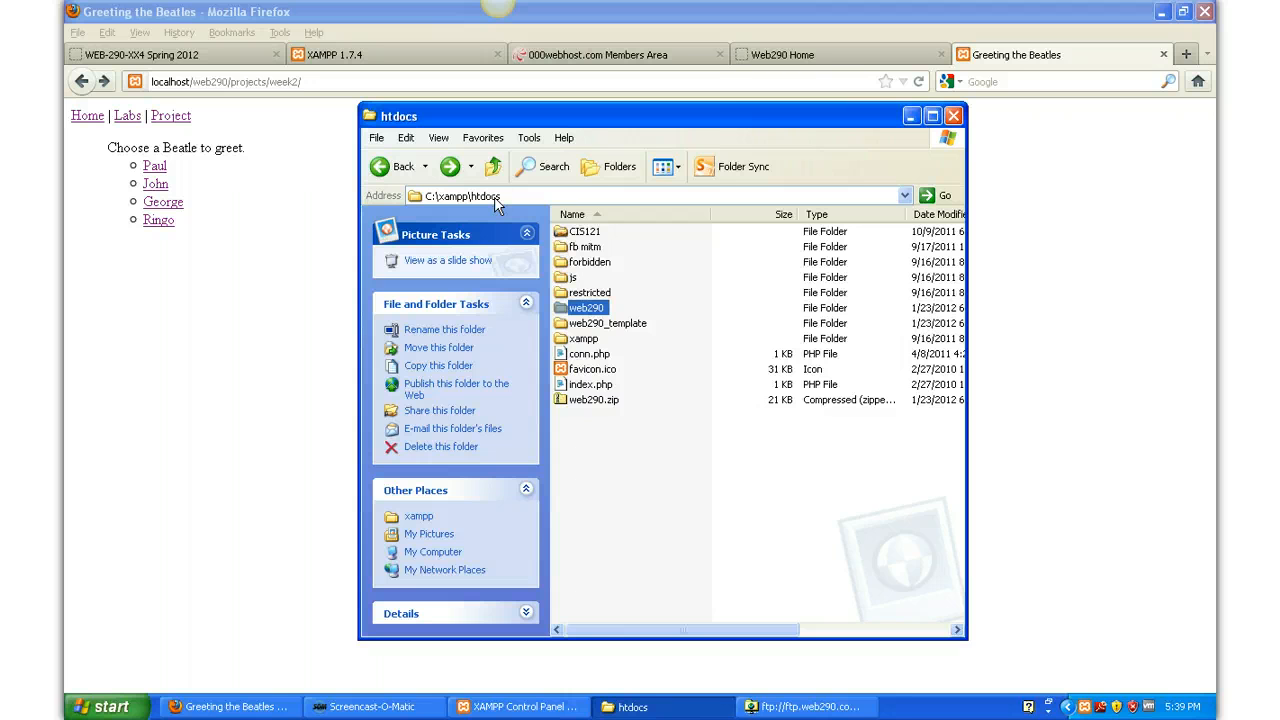
pyautogui.click(577, 310)
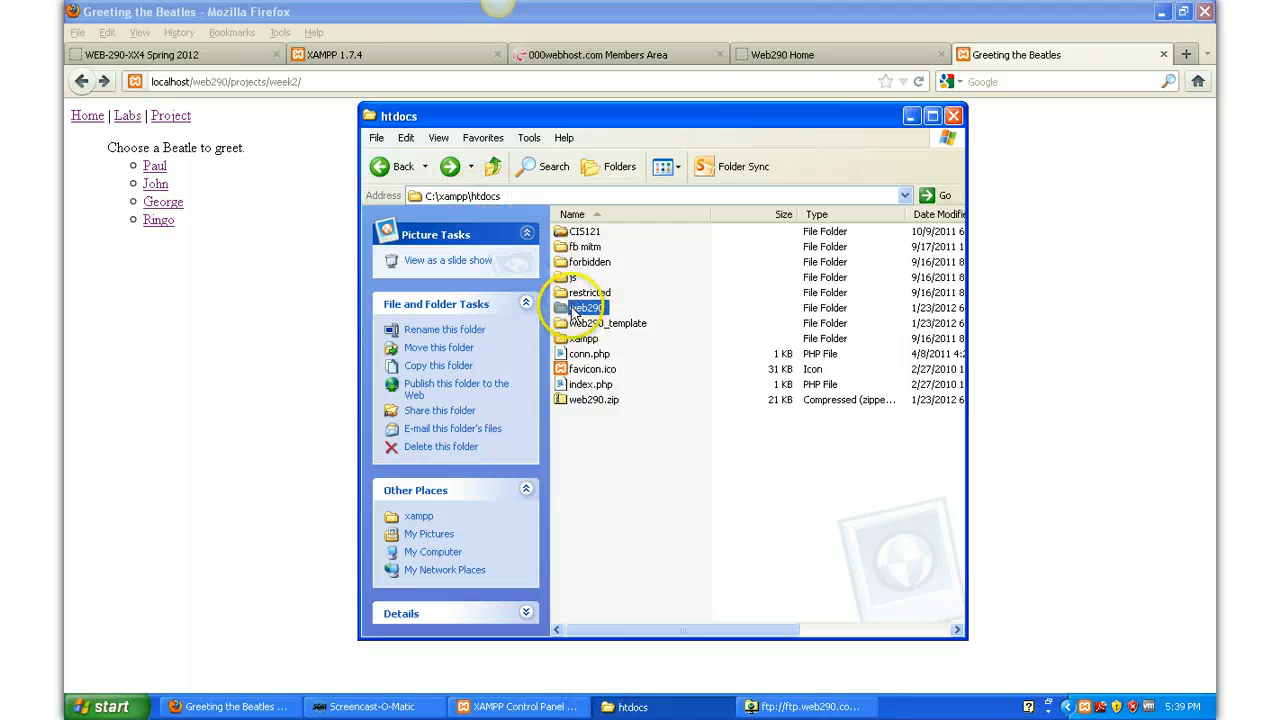
pyautogui.click(575, 312)
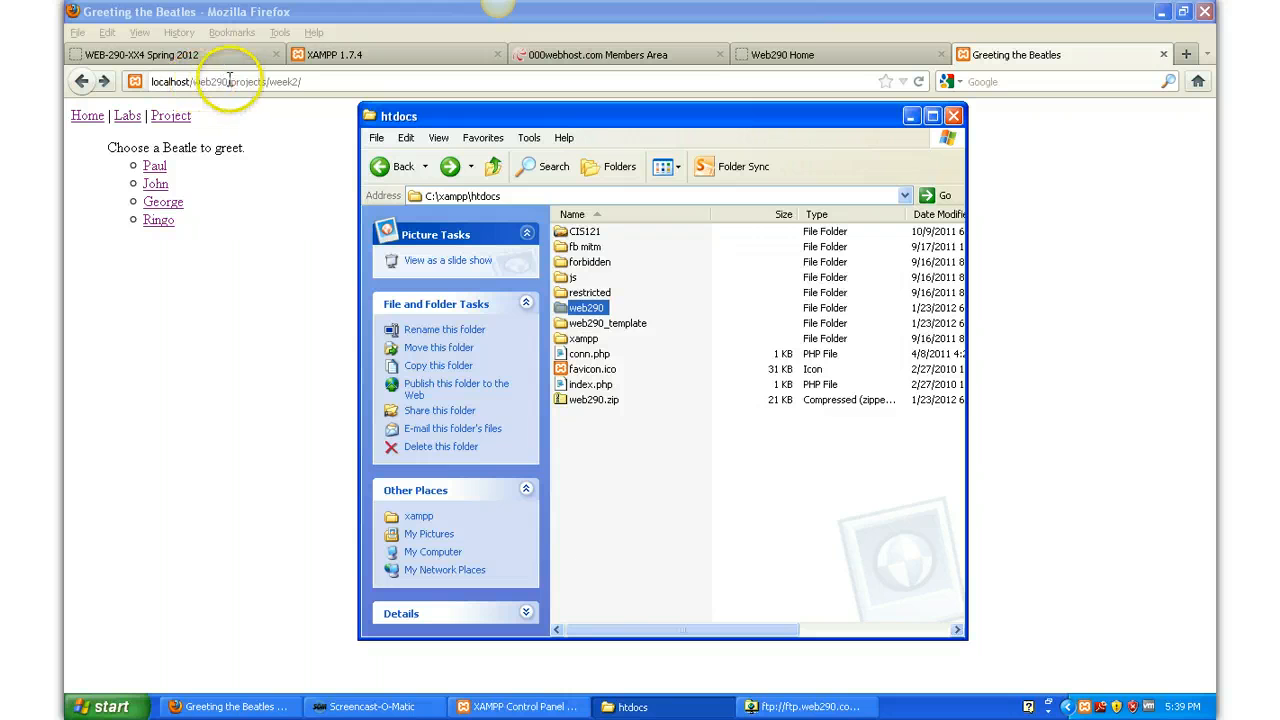
# Open the folder path web290\projects\week2 inside htdocs to see the files behind the page.
pyautogui.doubleClick(566, 314)
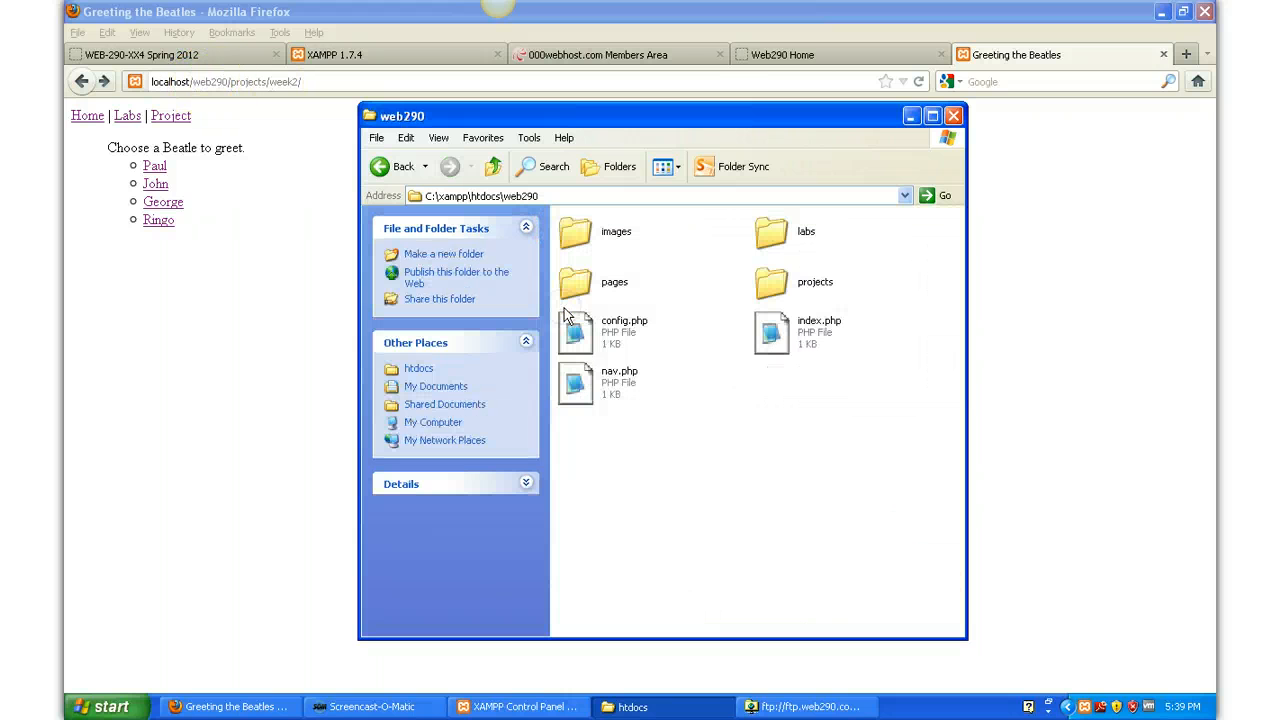
pyautogui.doubleClick(771, 285)
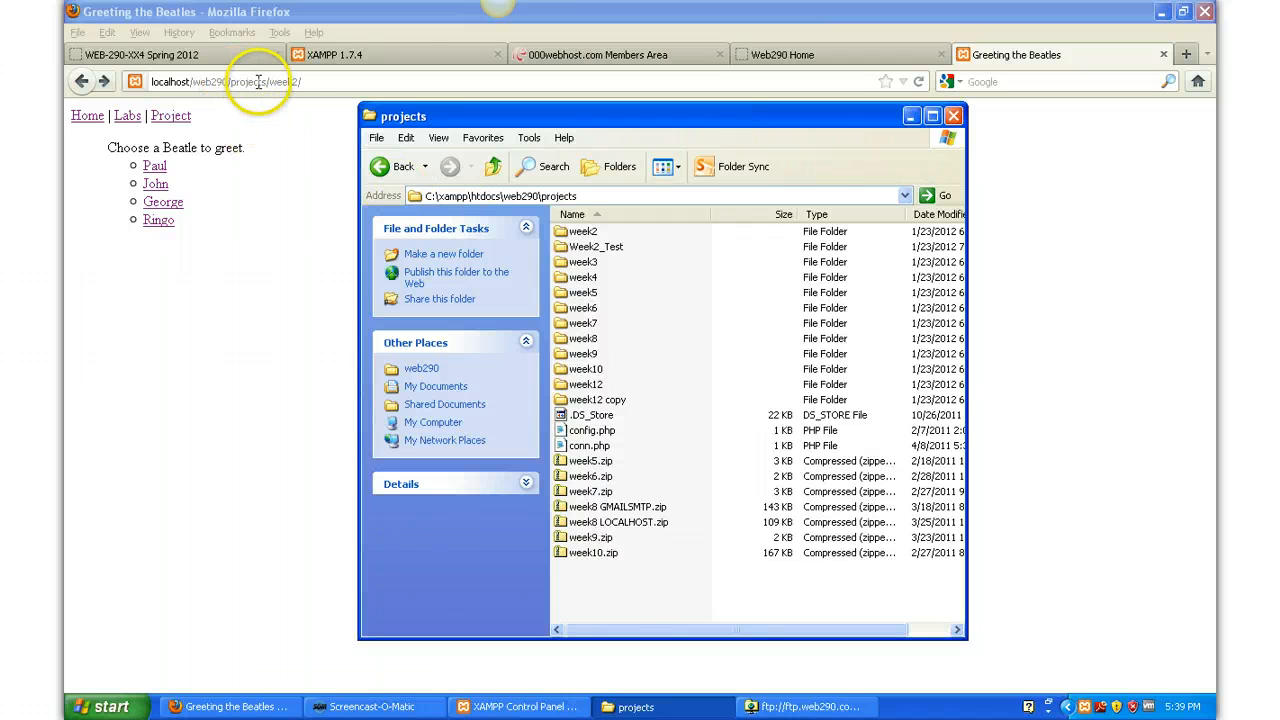
pyautogui.doubleClick(580, 232)
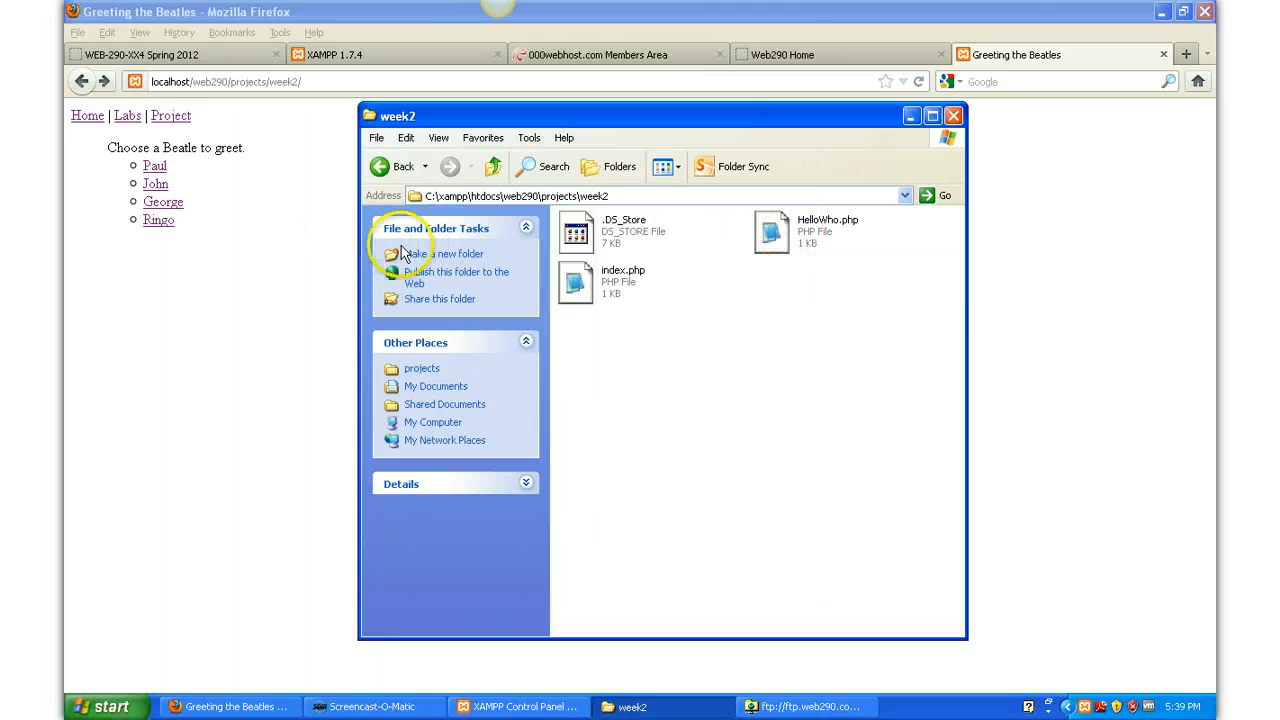
# Return to the browser, check the Paul greeting's address, go back to the list, and open the Web290 Home page.
pyautogui.click(296, 236)
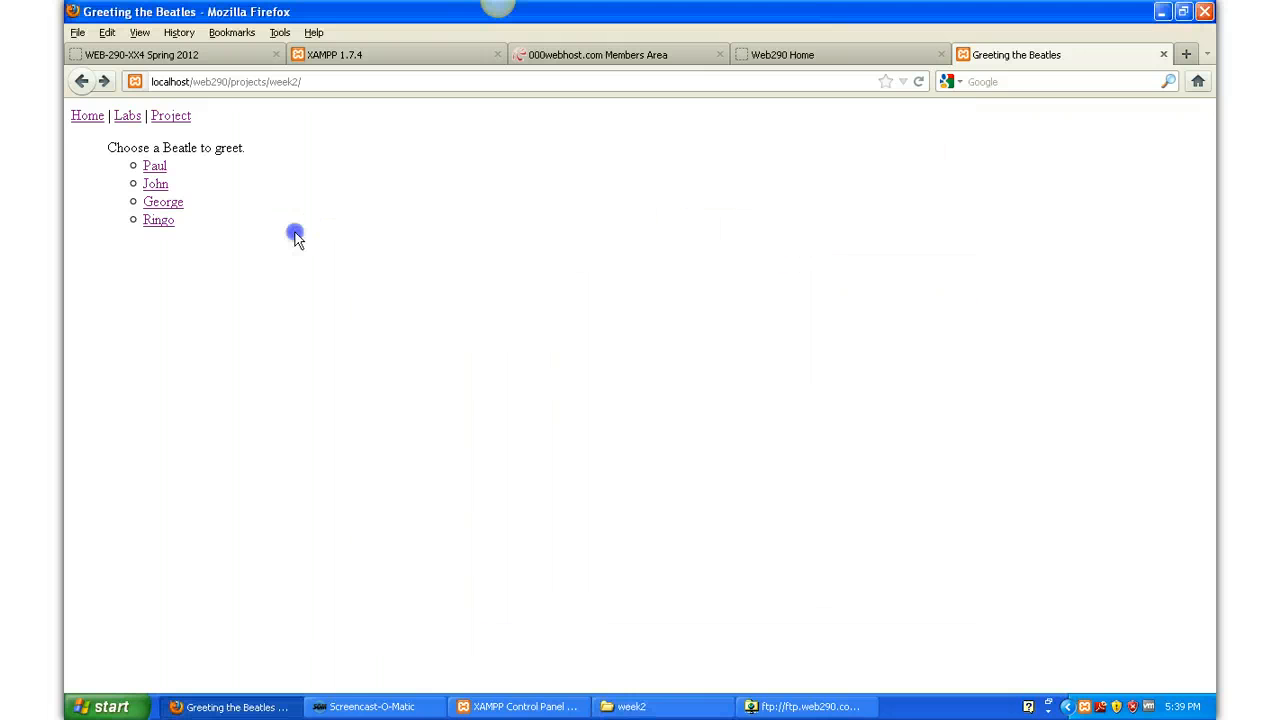
pyautogui.click(152, 164)
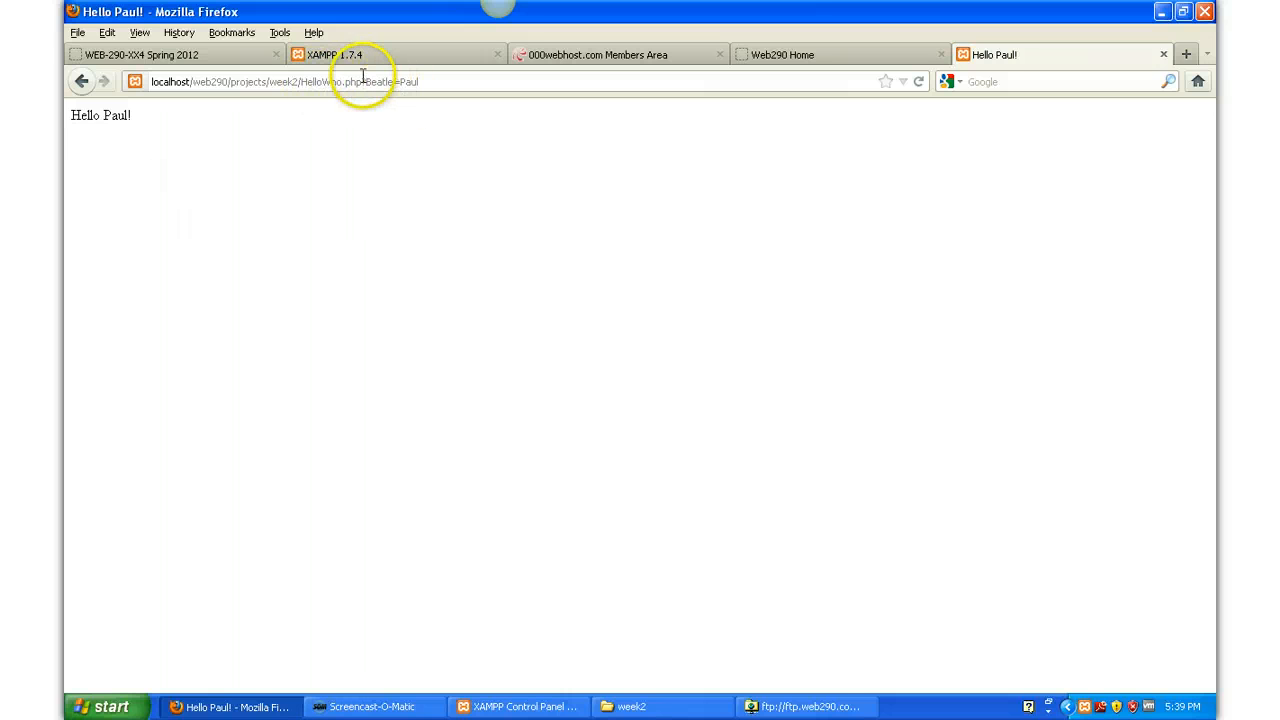
pyautogui.click(80, 82)
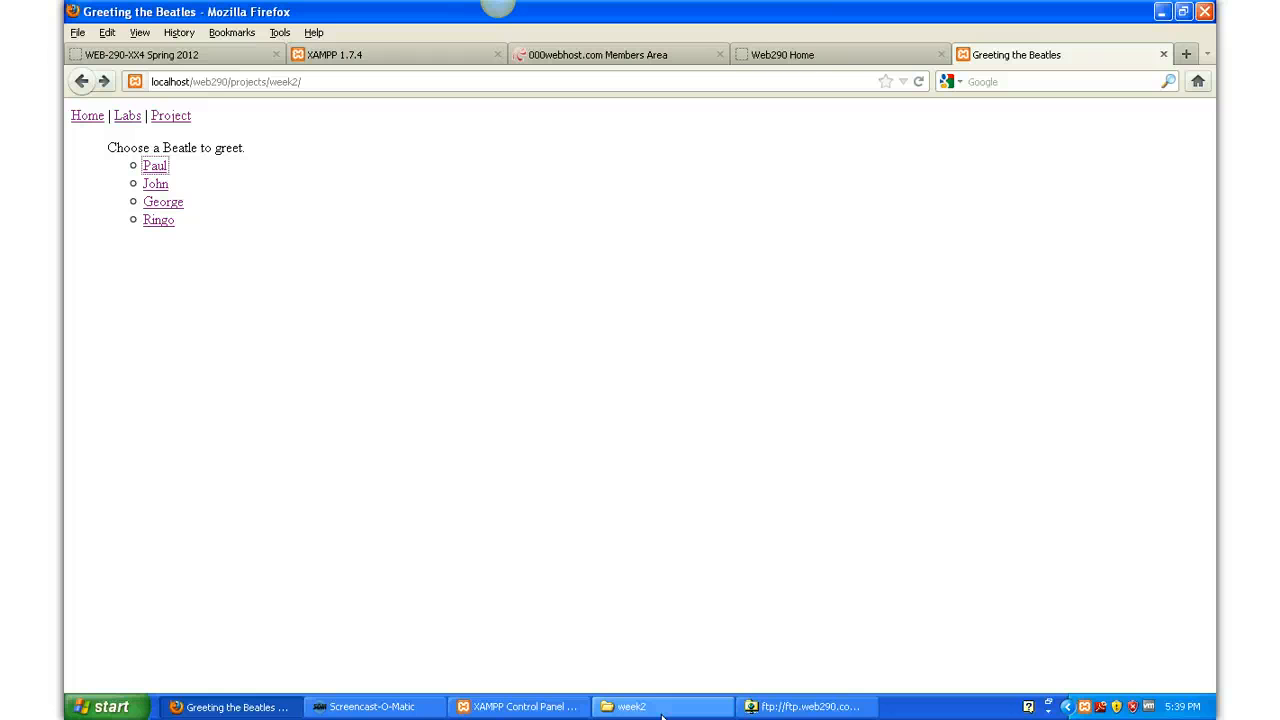
pyautogui.click(88, 117)
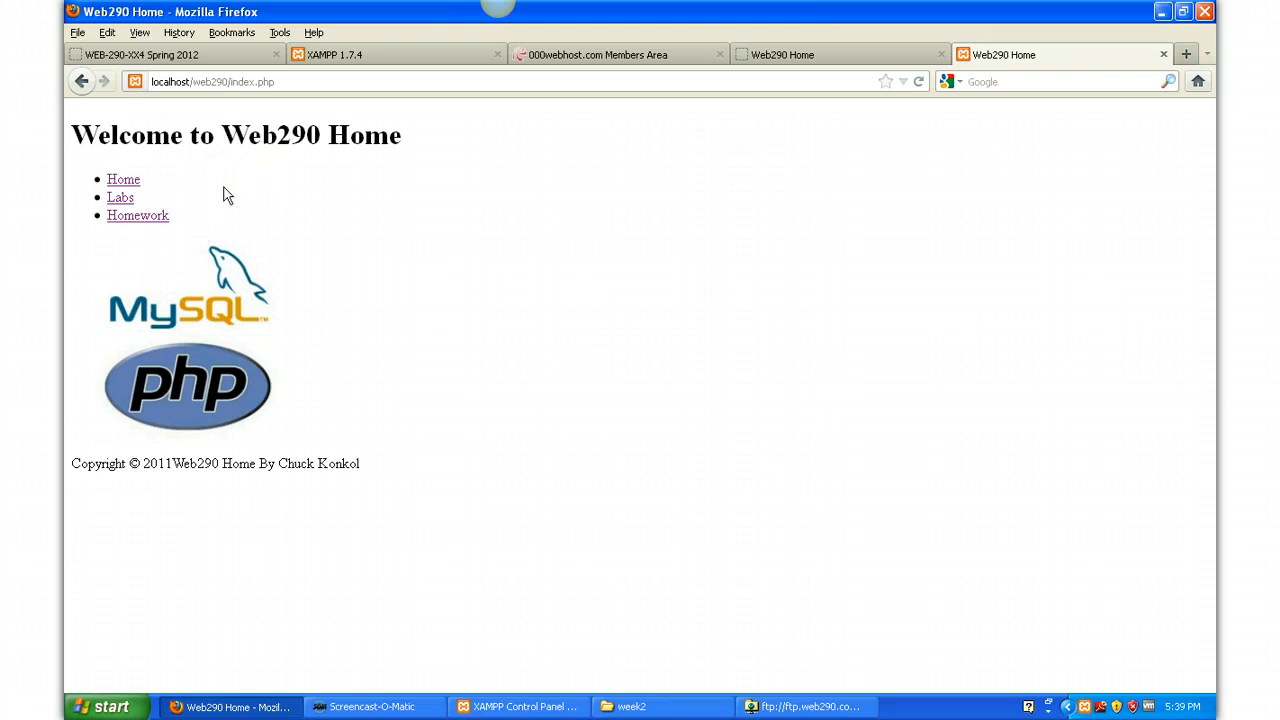
# Switch to the WEB-290-XX4 Spring 2012 course site and open Course Documents within its Lessons.
pyautogui.click(203, 57)
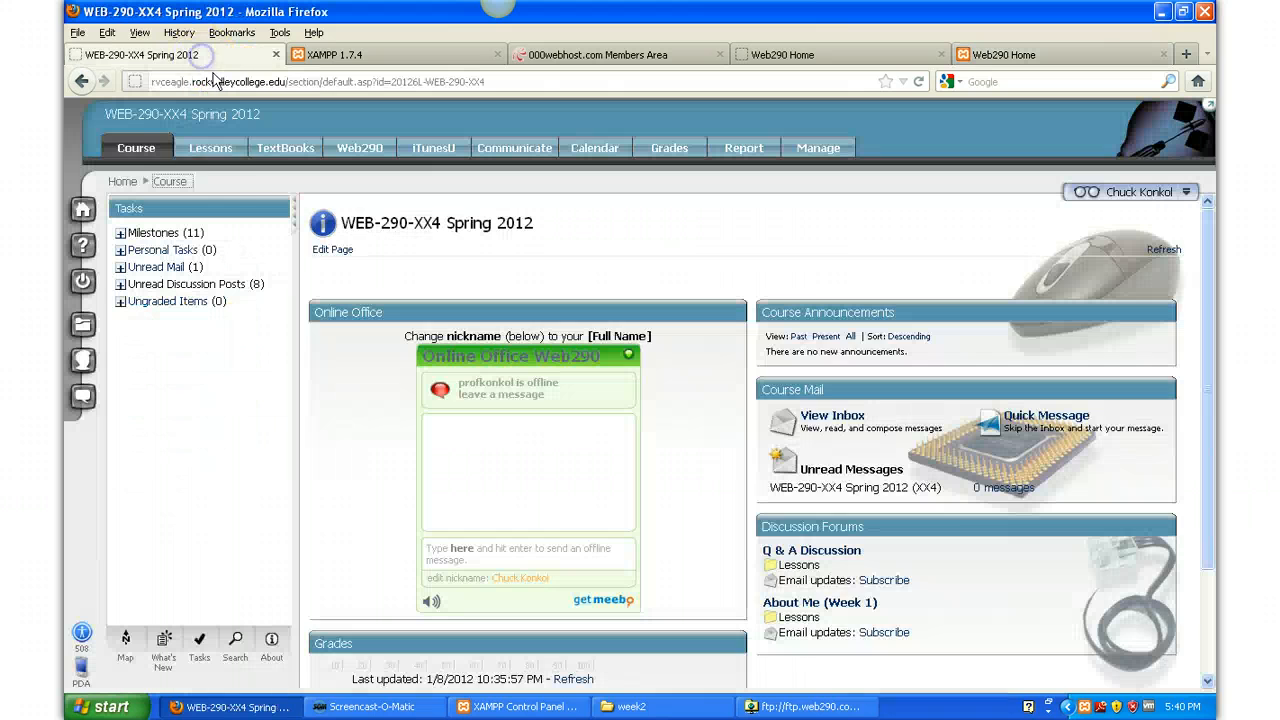
pyautogui.click(215, 152)
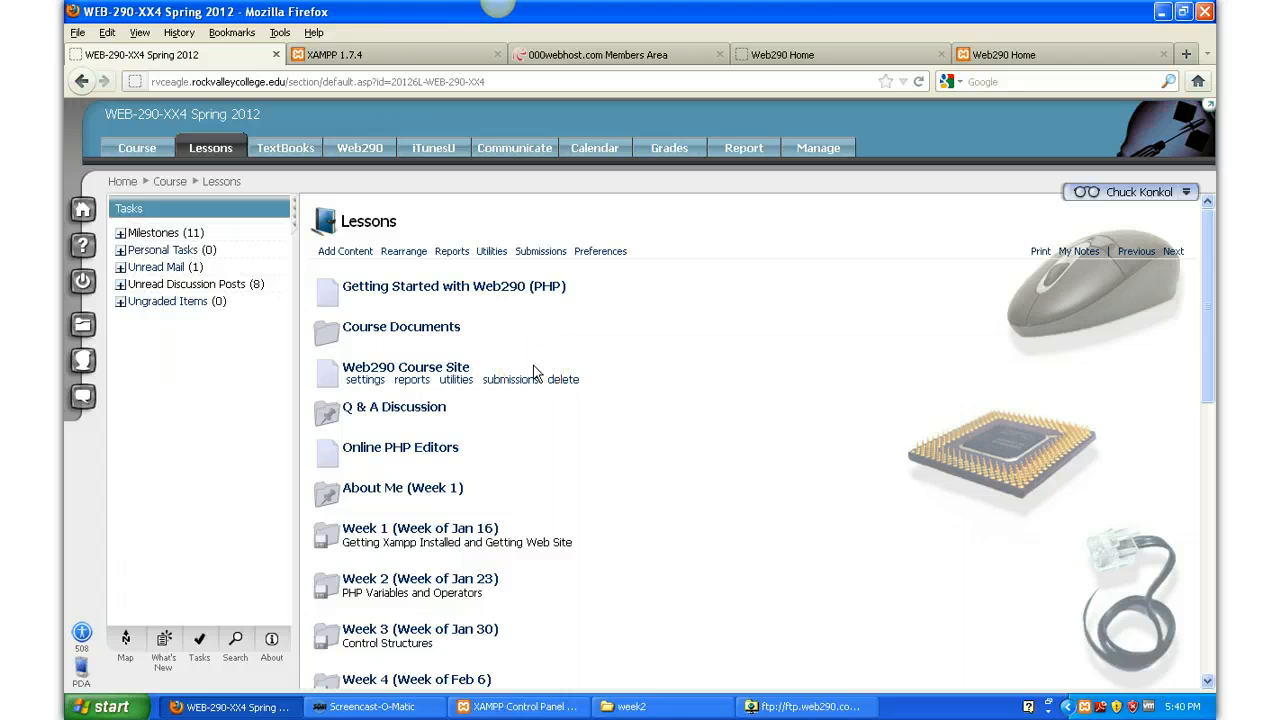
pyautogui.click(426, 330)
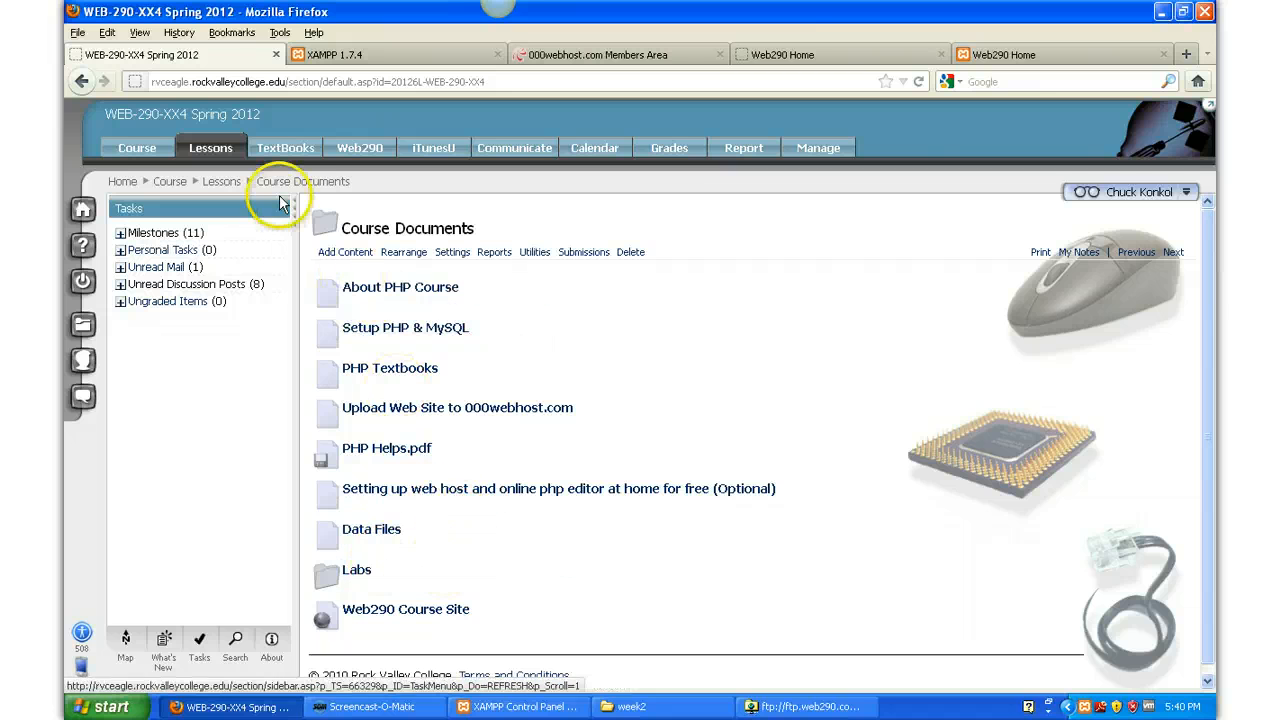
# Return to the course's Lessons list and look through the weekly units down to Week 15 and back.
pyautogui.click(212, 150)
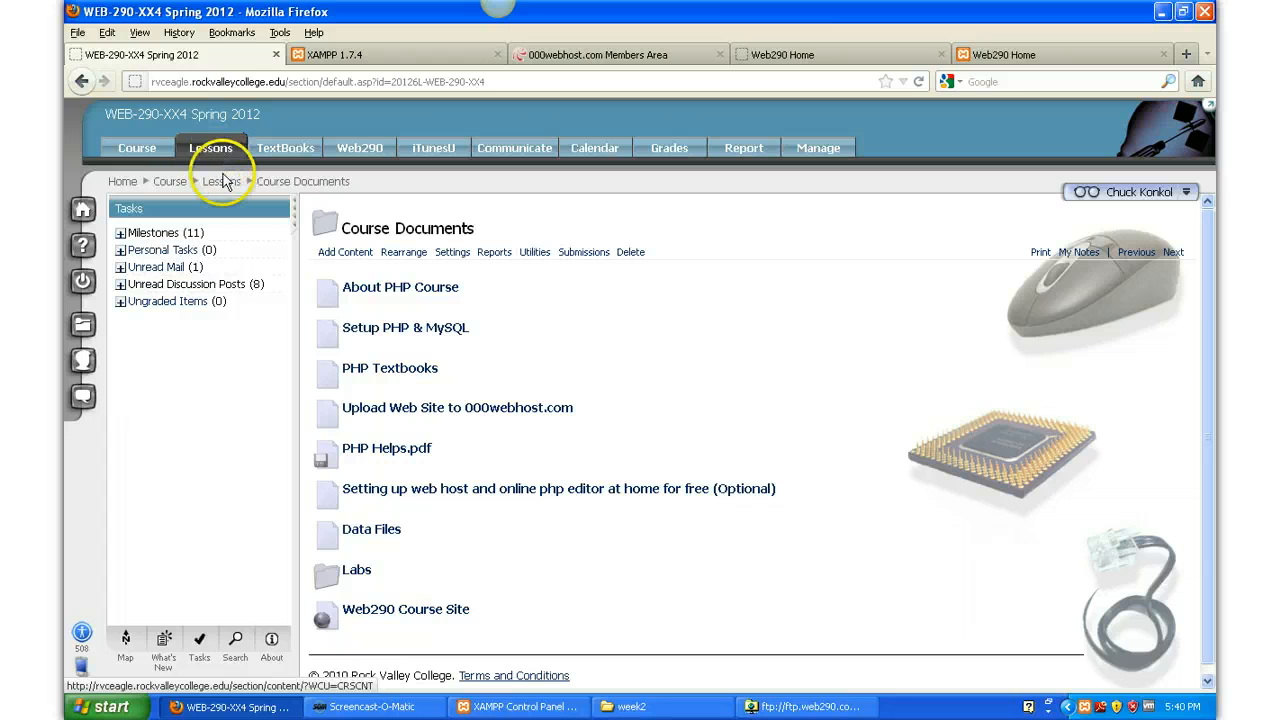
pyautogui.click(405, 370)
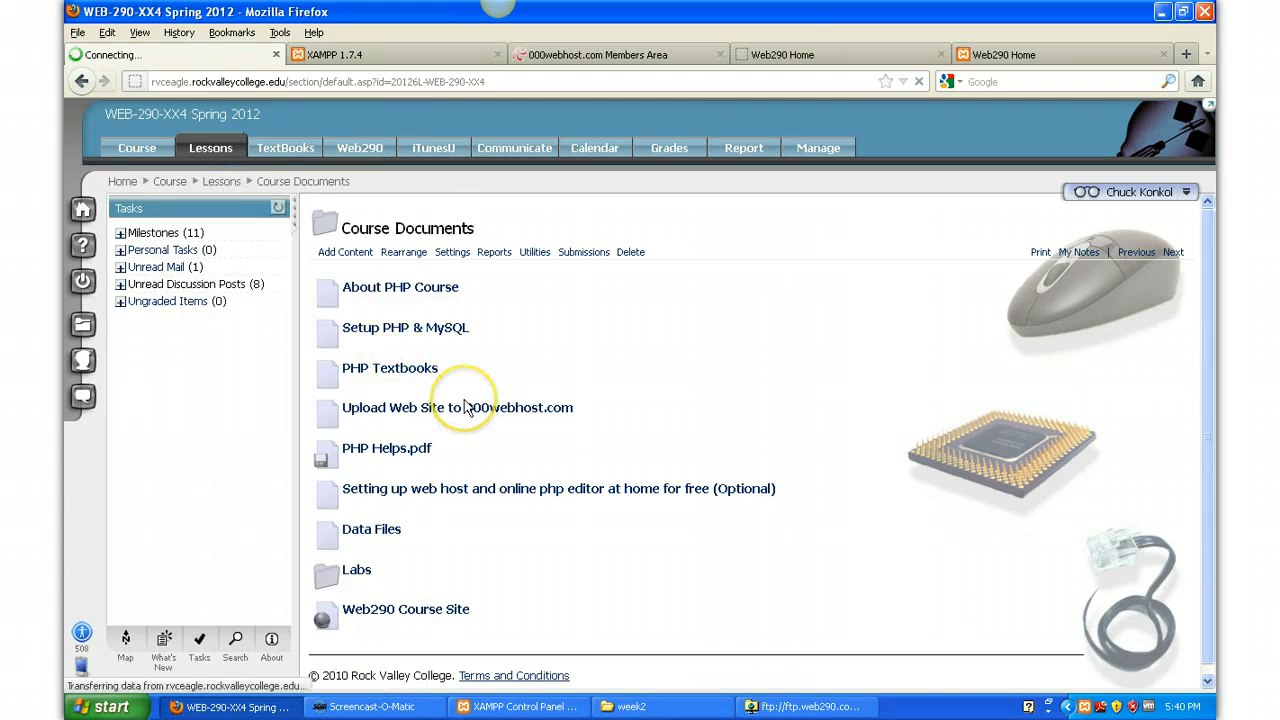
pyautogui.scroll(-10, 464, 405)
pyautogui.moveTo(464, 401)
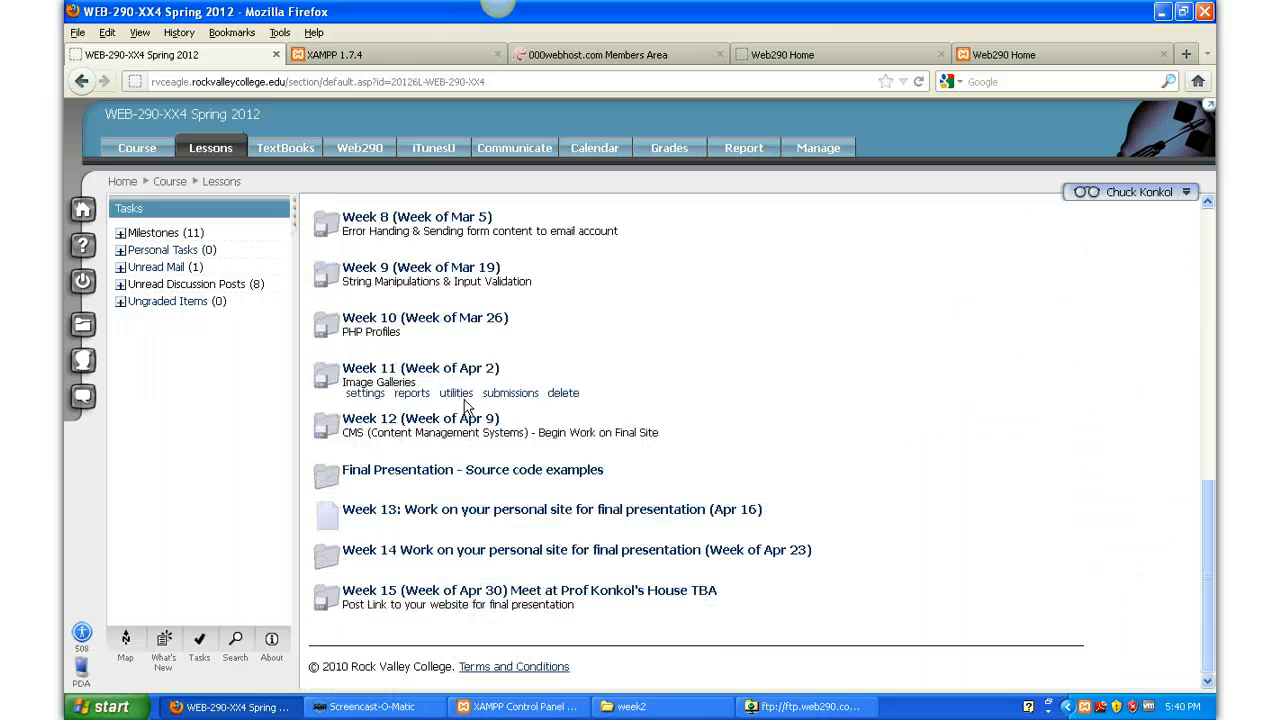
pyautogui.scroll(10, 464, 403)
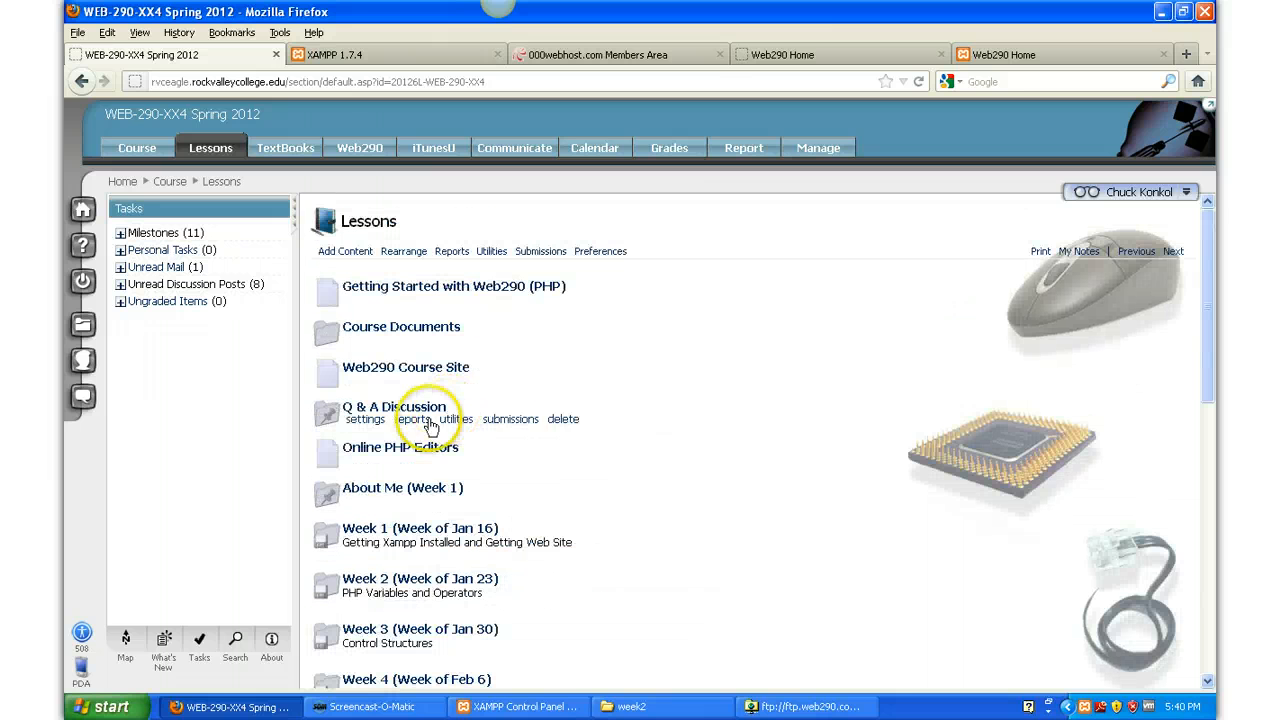
# Reopen Course Documents from the Lessons list and locate the web290.zip file.
pyautogui.moveTo(425, 339)
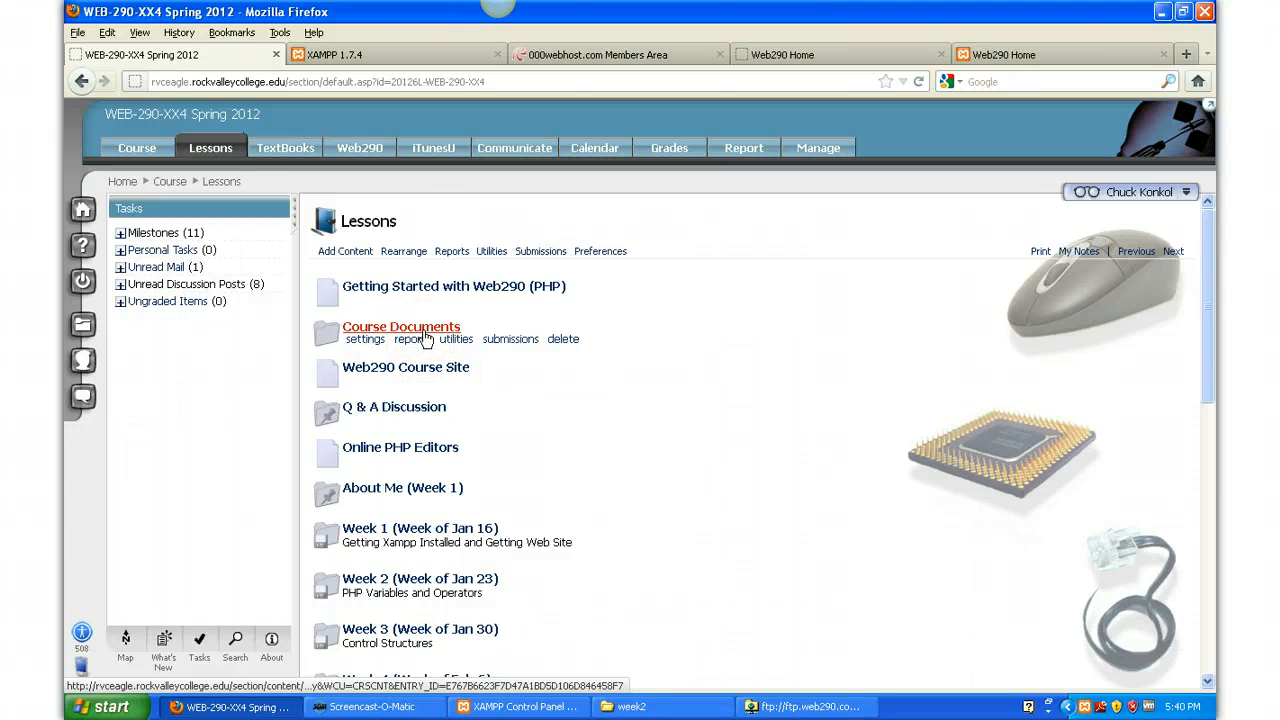
pyautogui.click(424, 332)
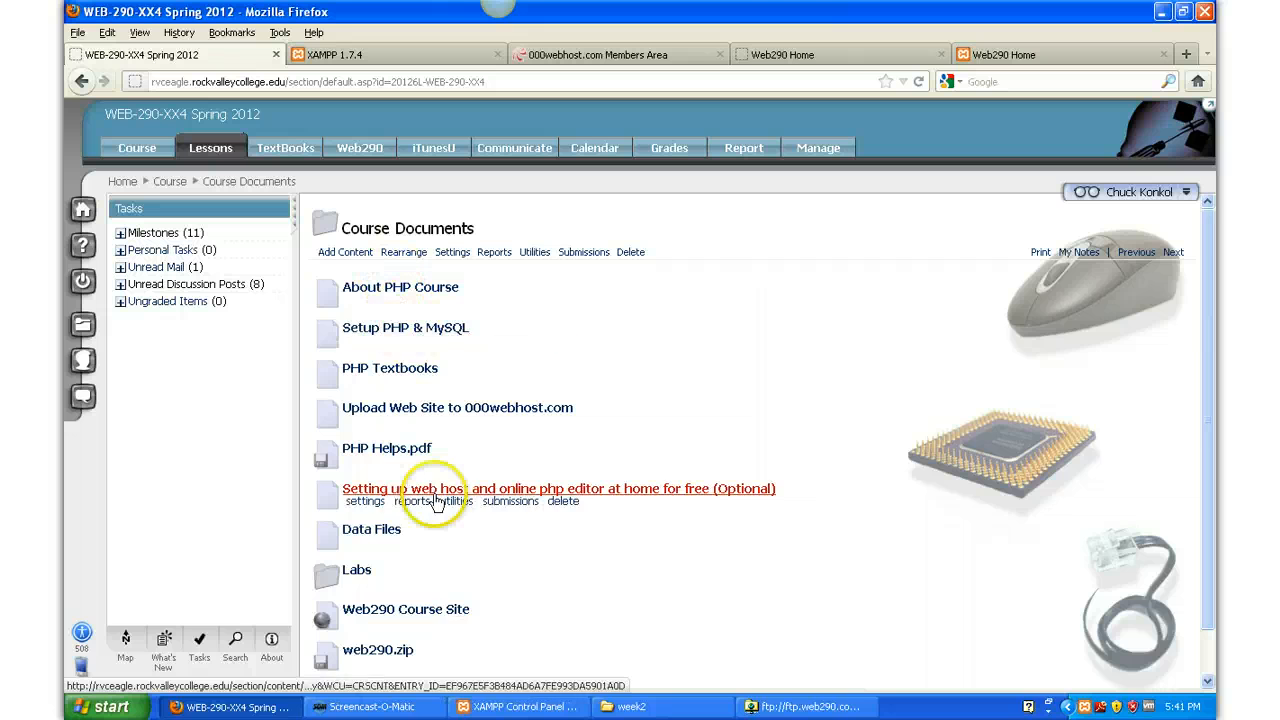
pyautogui.scroll(-1, 400, 500)
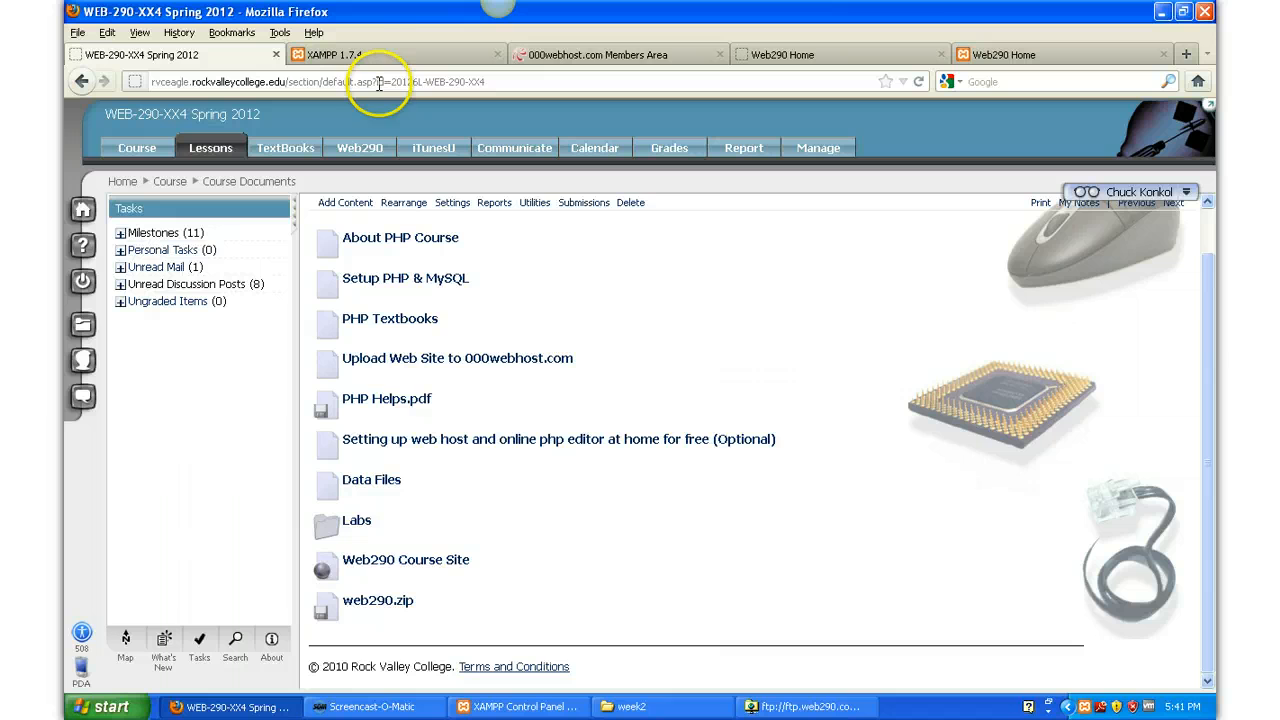
# Show the local Web290 Home page and select its matching index.php file in the htdocs\web290 folder.
pyautogui.click(1024, 56)
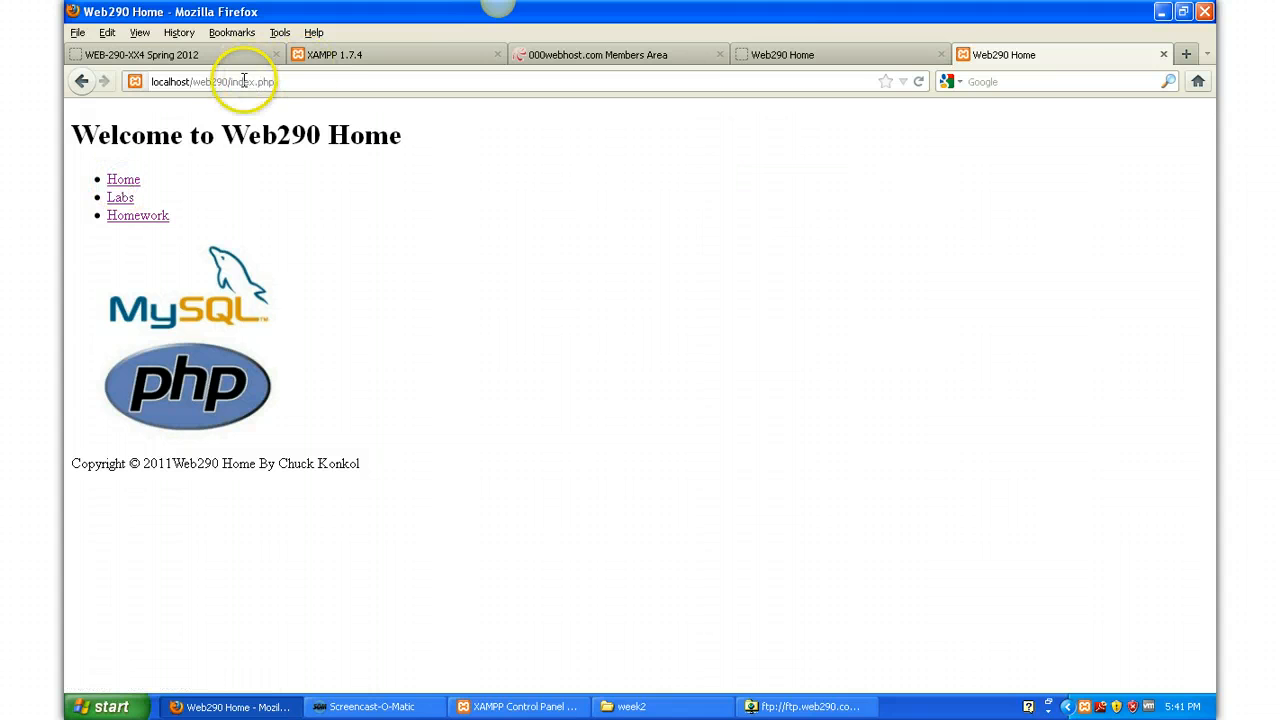
pyautogui.click(648, 706)
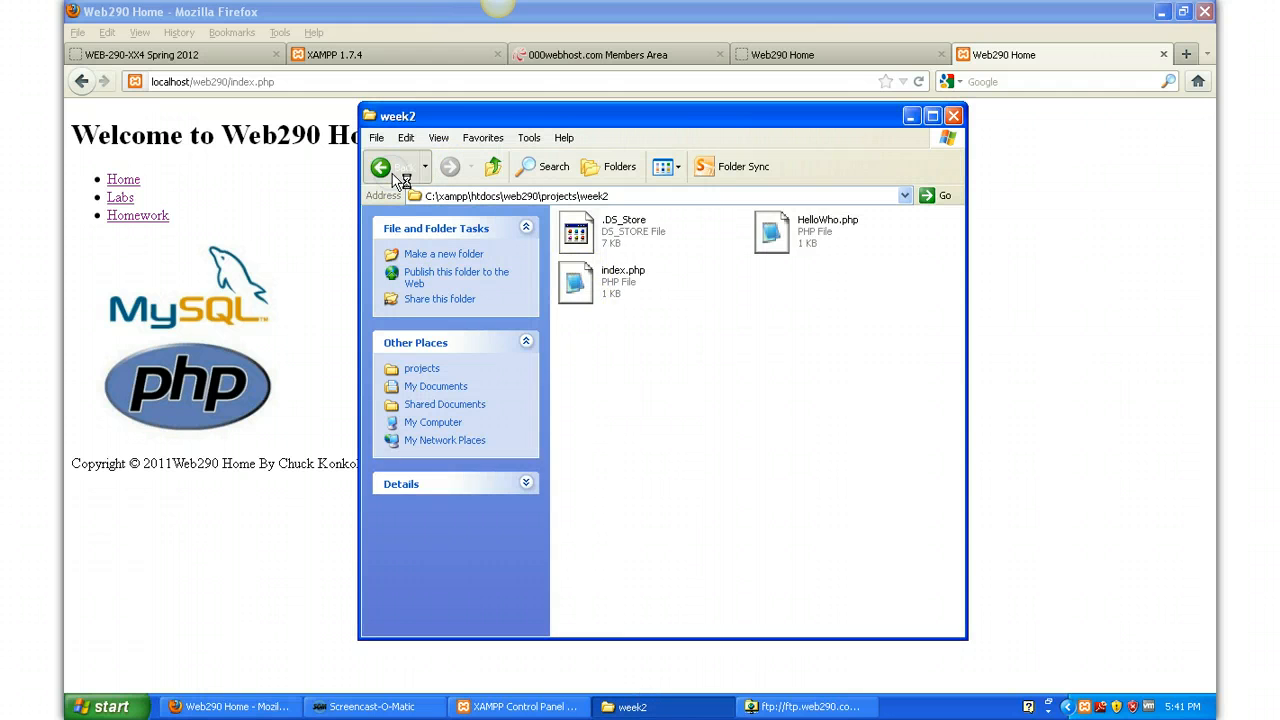
pyautogui.click(381, 167)
pyautogui.click(381, 167)
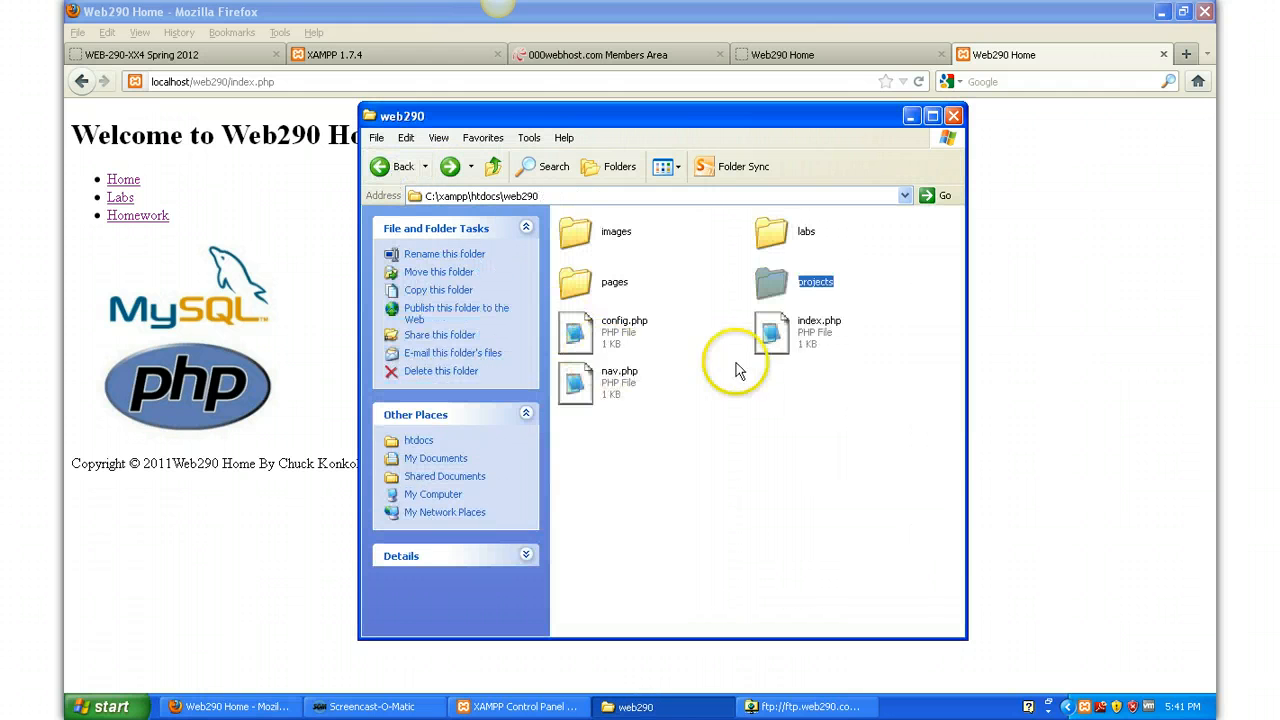
pyautogui.click(777, 338)
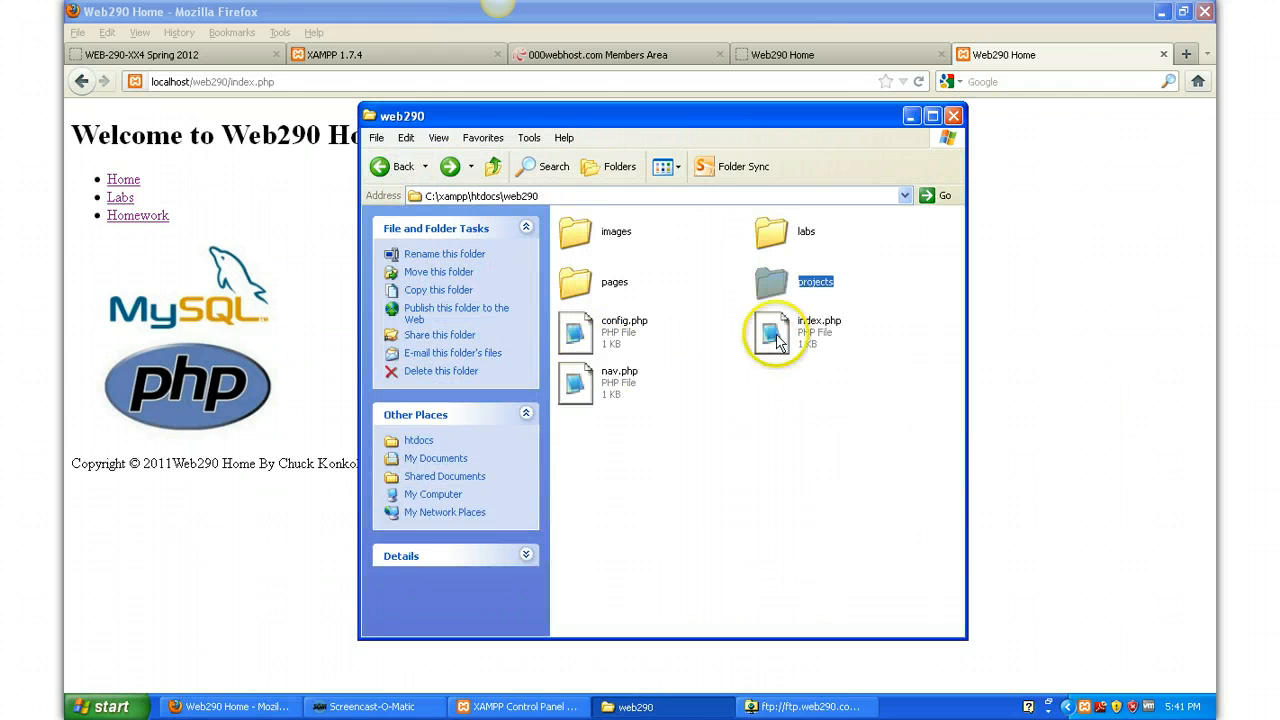
# Open the local Labs page and select its matching labs.php file in the web290\pages folder.
pyautogui.click(191, 218)
pyautogui.click(120, 198)
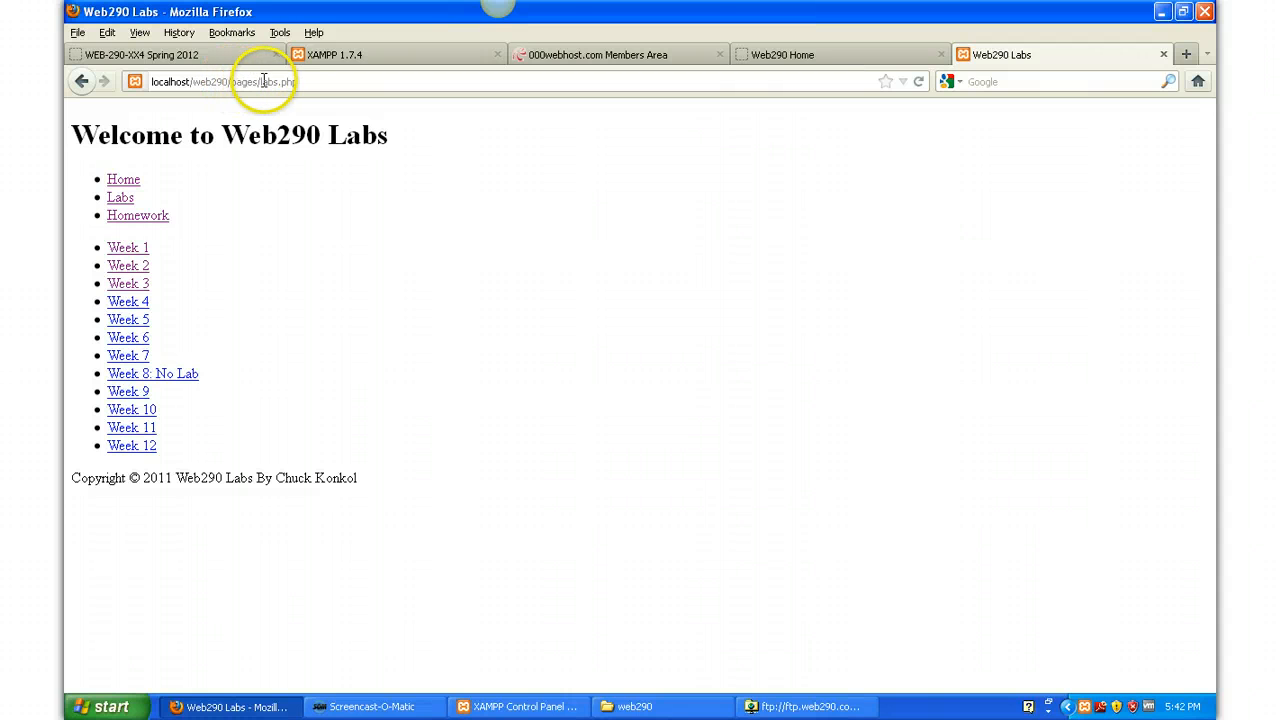
pyautogui.click(628, 706)
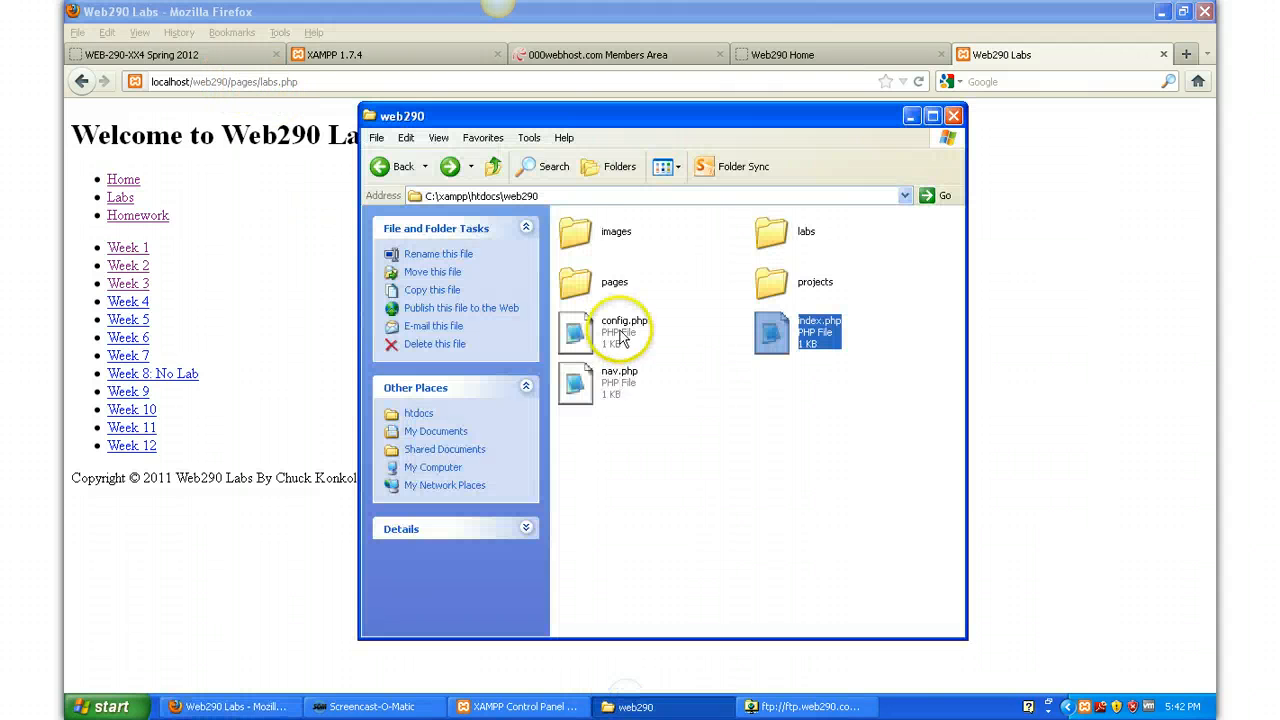
pyautogui.doubleClick(567, 281)
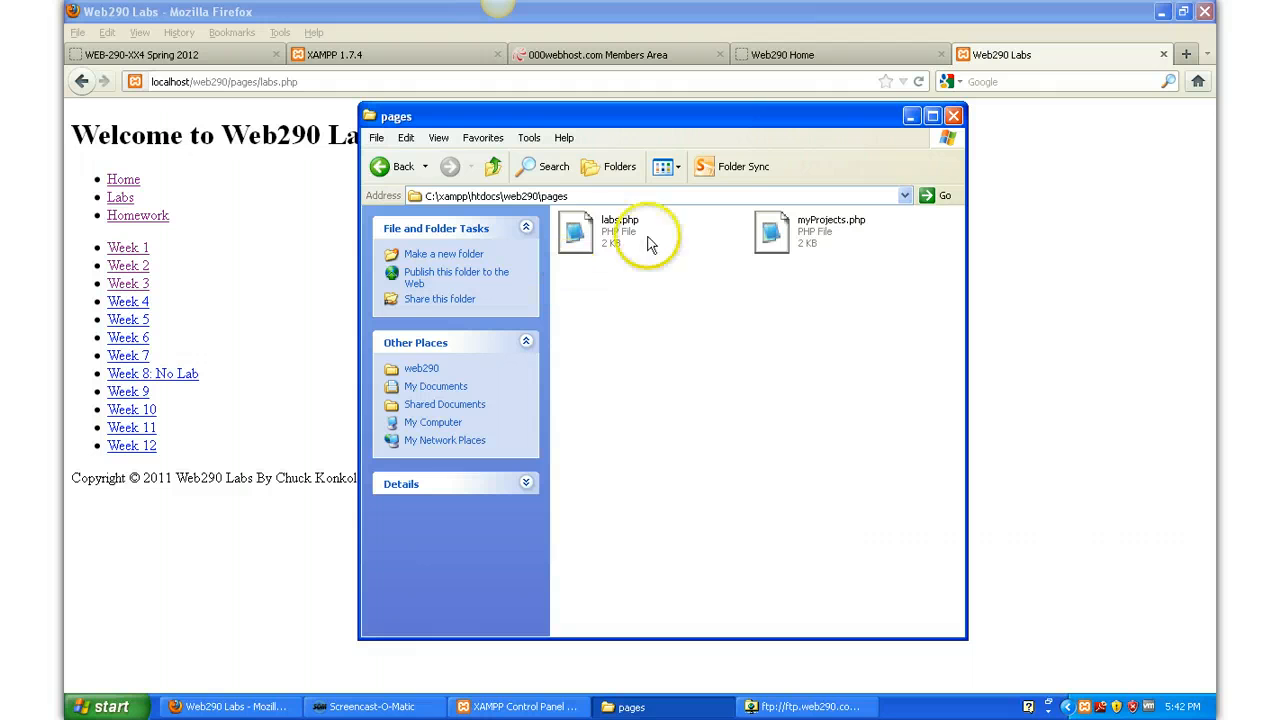
pyautogui.click(605, 232)
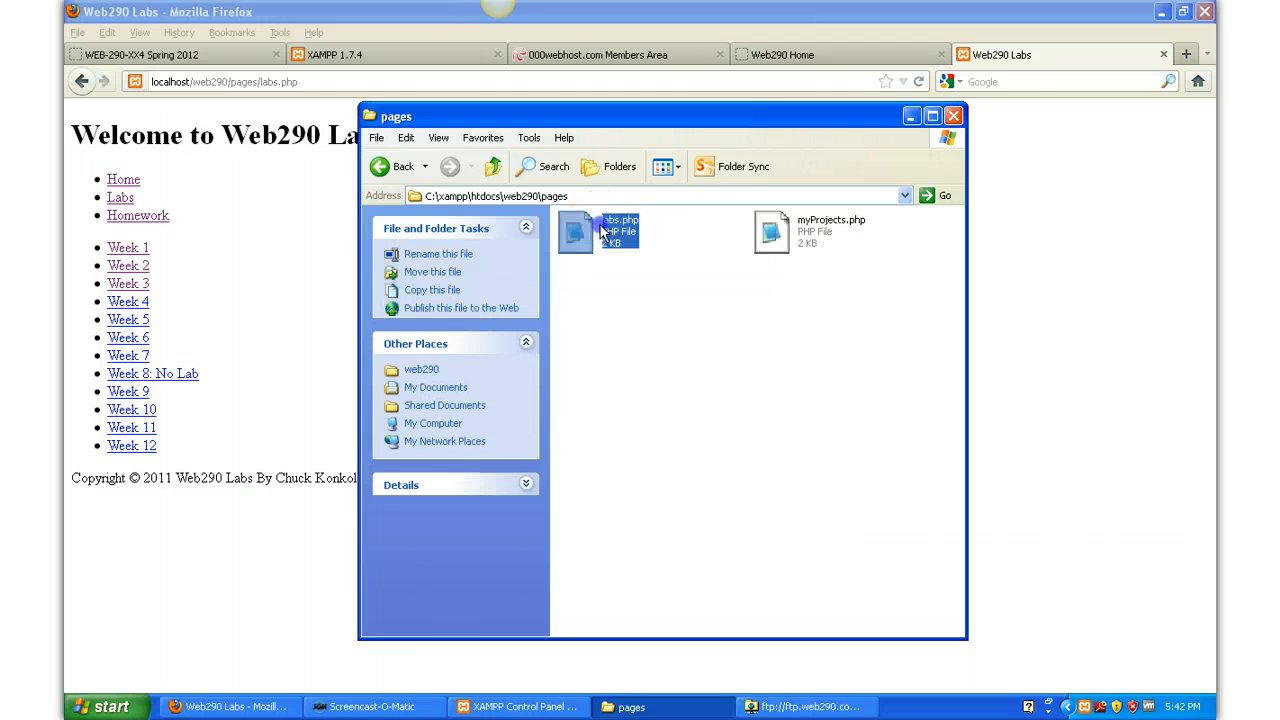
# Open the local Homework page and select its matching myProjects.php file in the web290\pages folder.
pyautogui.click(309, 217)
pyautogui.click(165, 220)
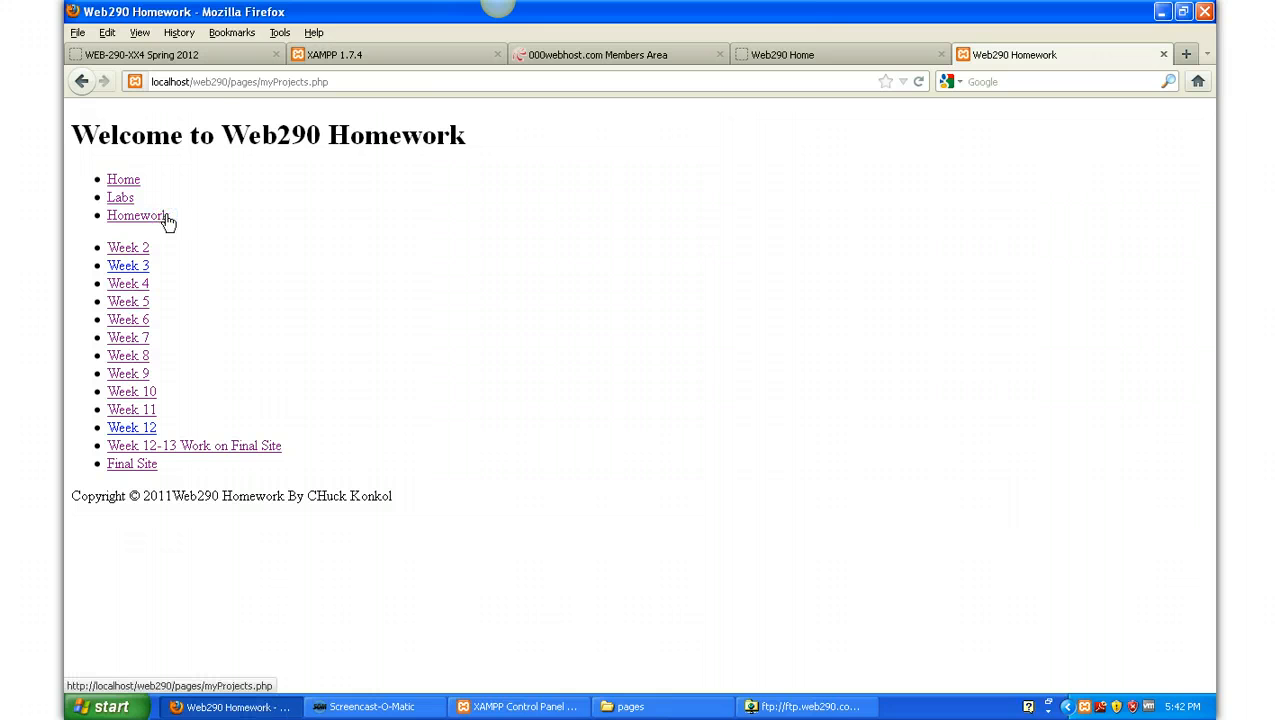
pyautogui.click(612, 707)
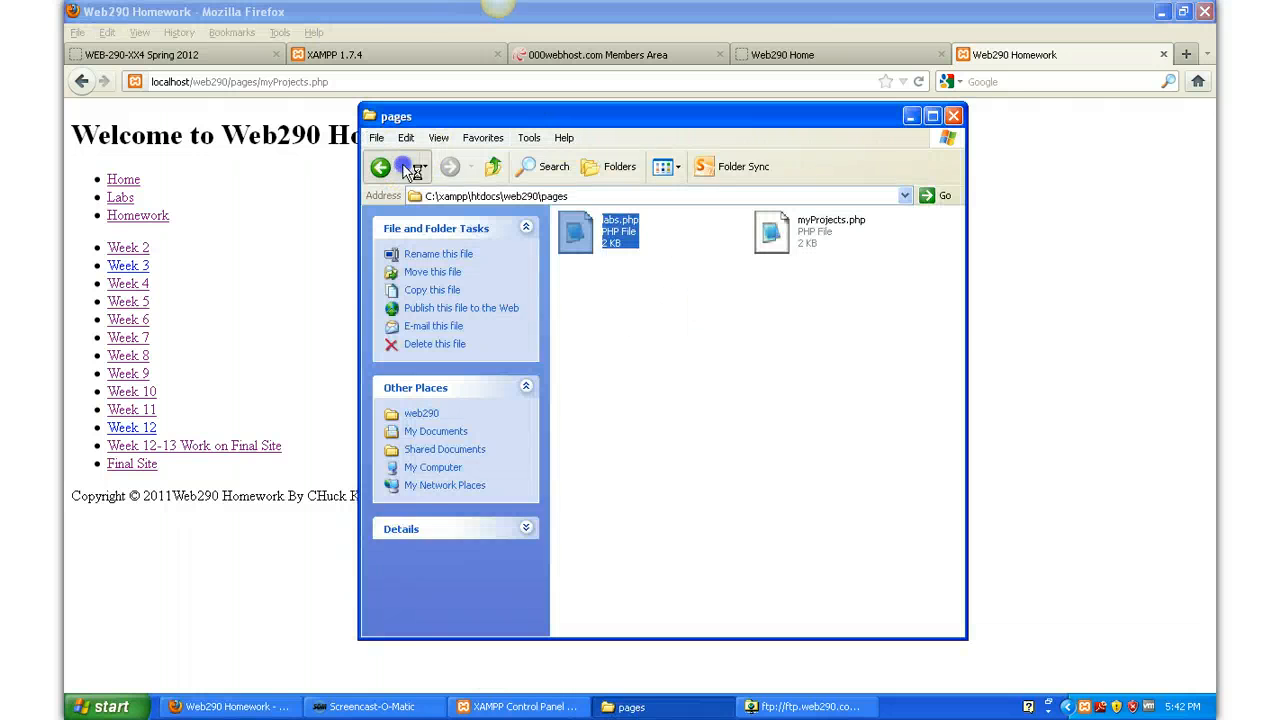
pyautogui.click(406, 166)
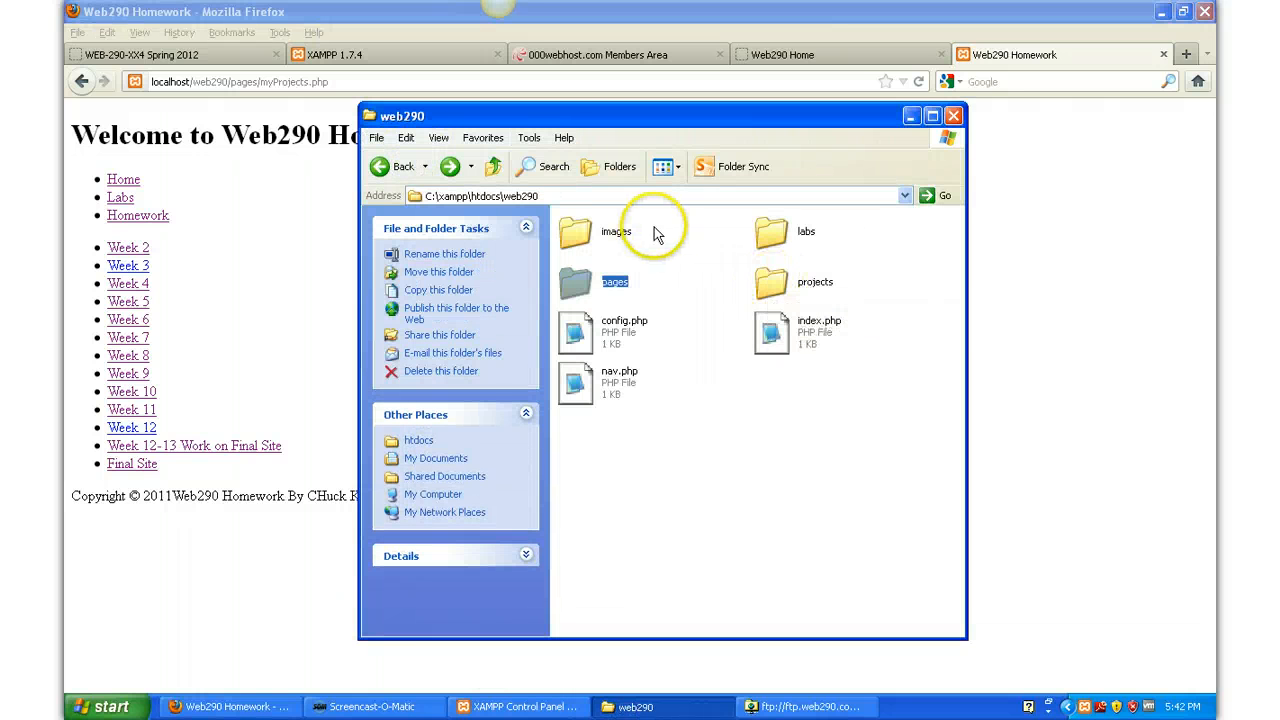
pyautogui.doubleClick(620, 284)
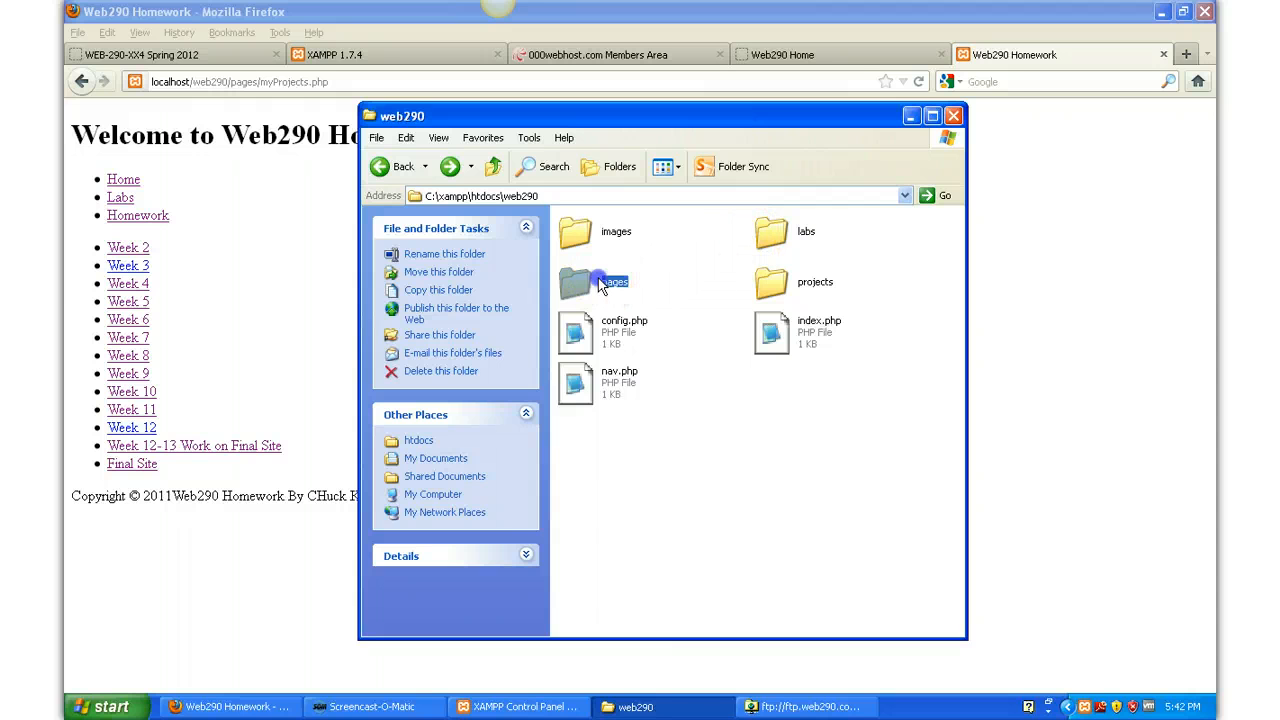
pyautogui.click(767, 256)
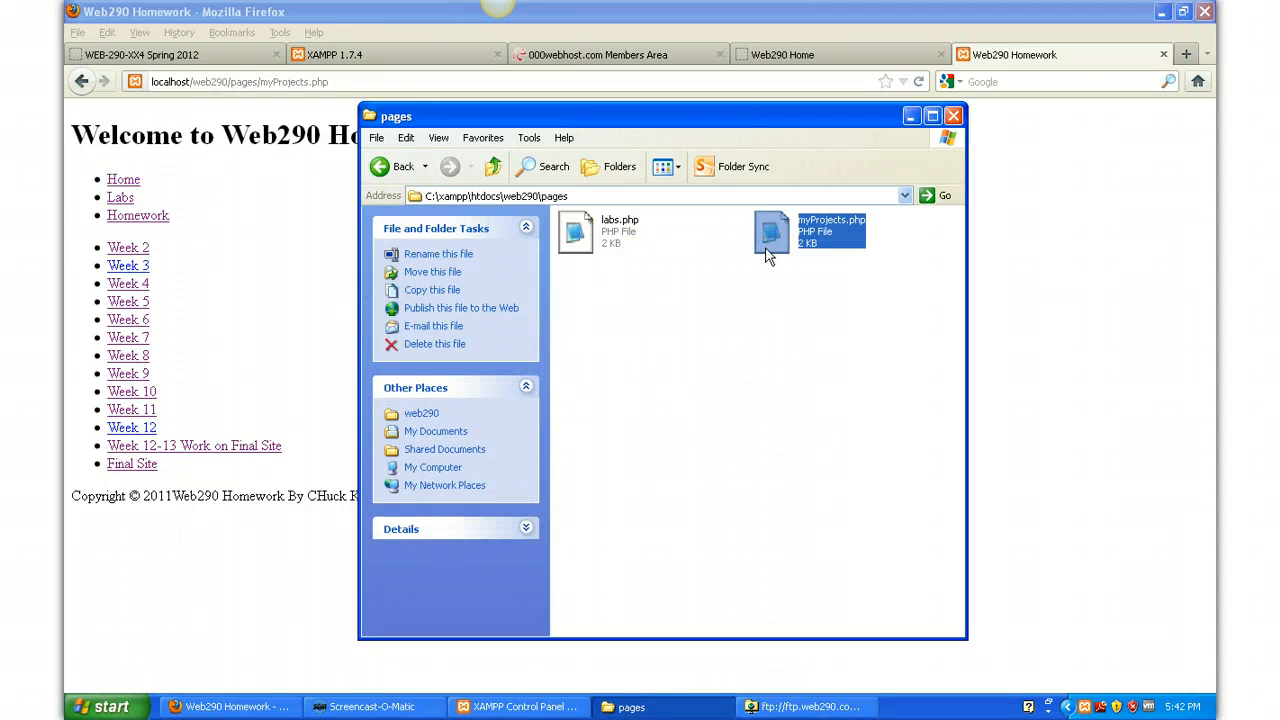
# Return to the local Web290 Home page and compare it with the hosted copy at web290.comoj.com/web290.
pyautogui.click(285, 233)
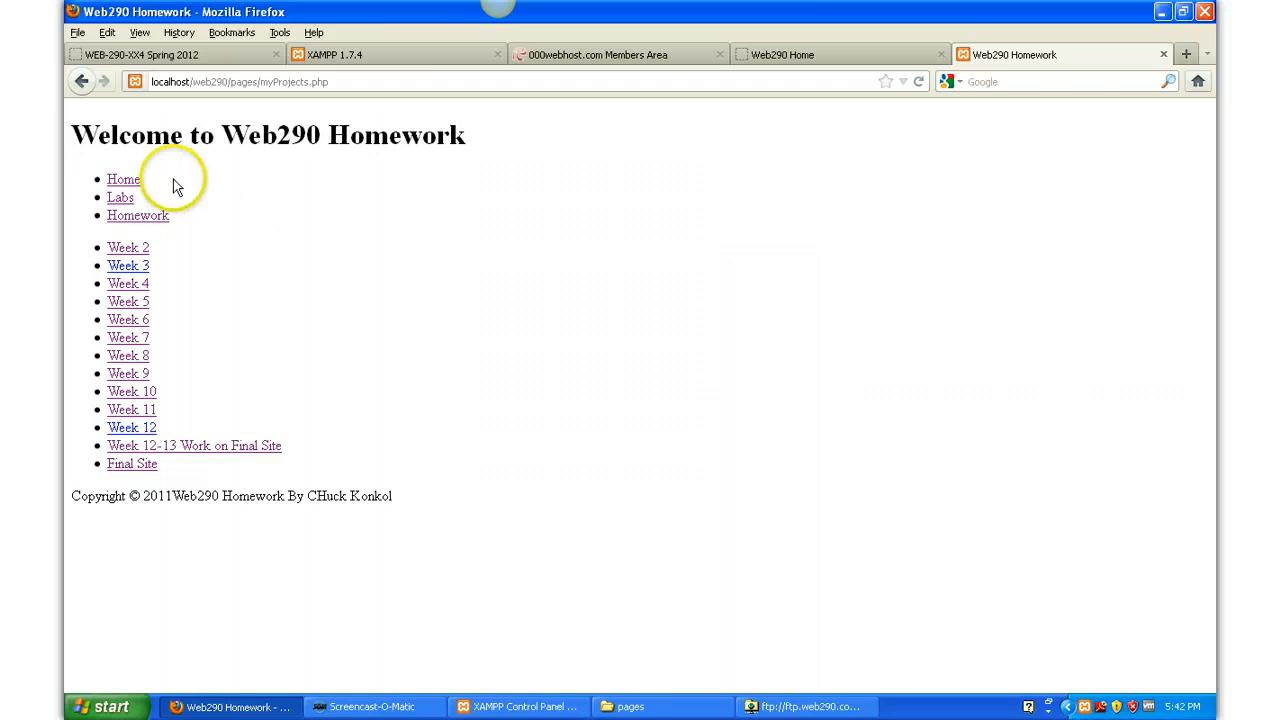
pyautogui.click(122, 184)
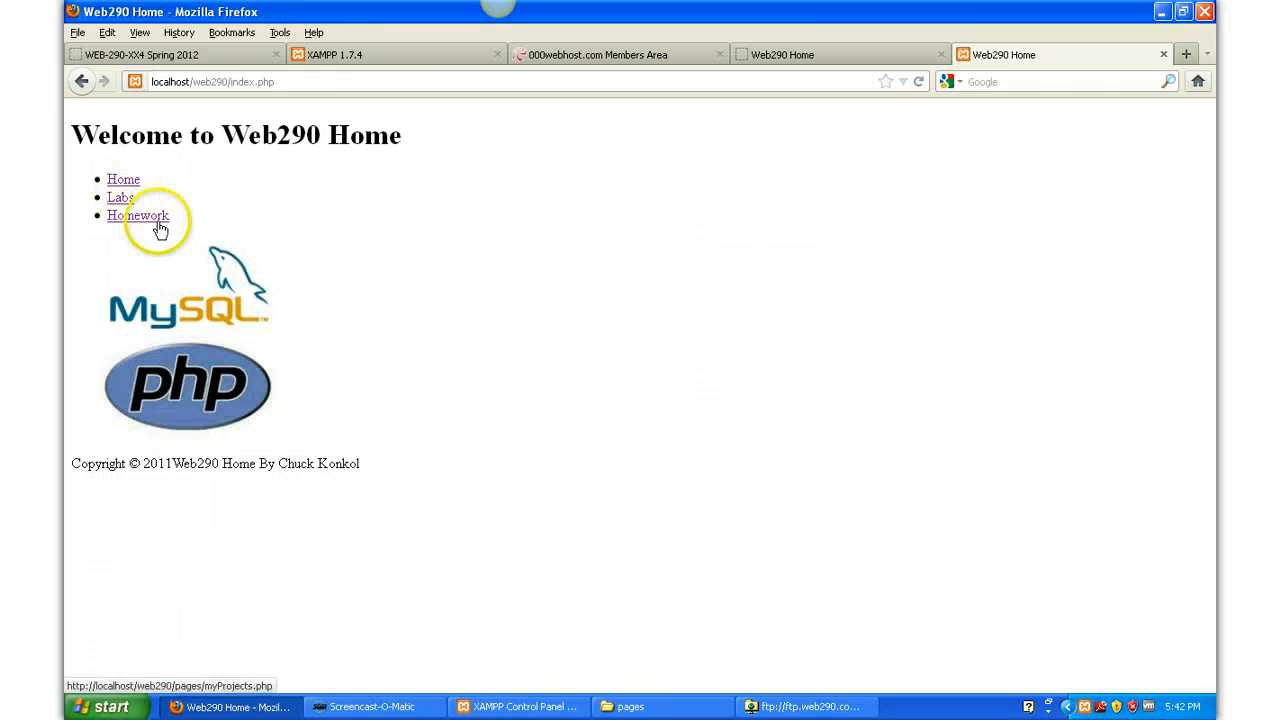
pyautogui.click(362, 55)
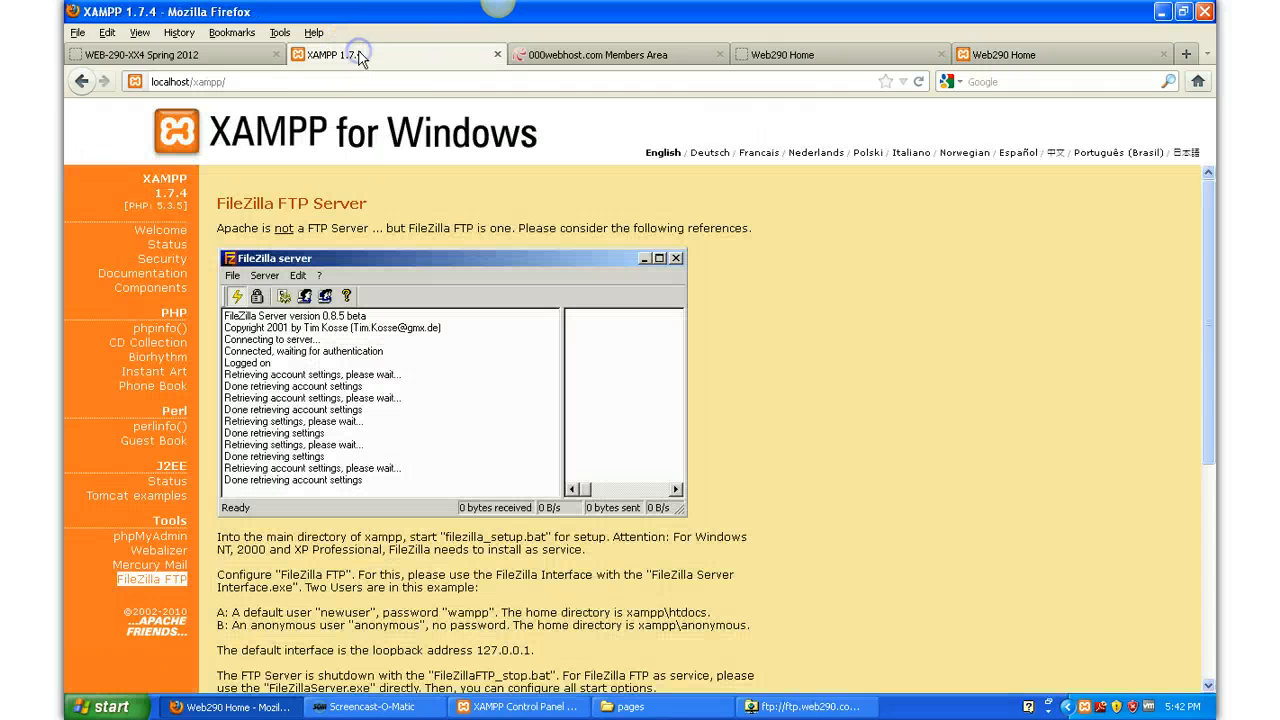
pyautogui.click(582, 55)
pyautogui.click(764, 56)
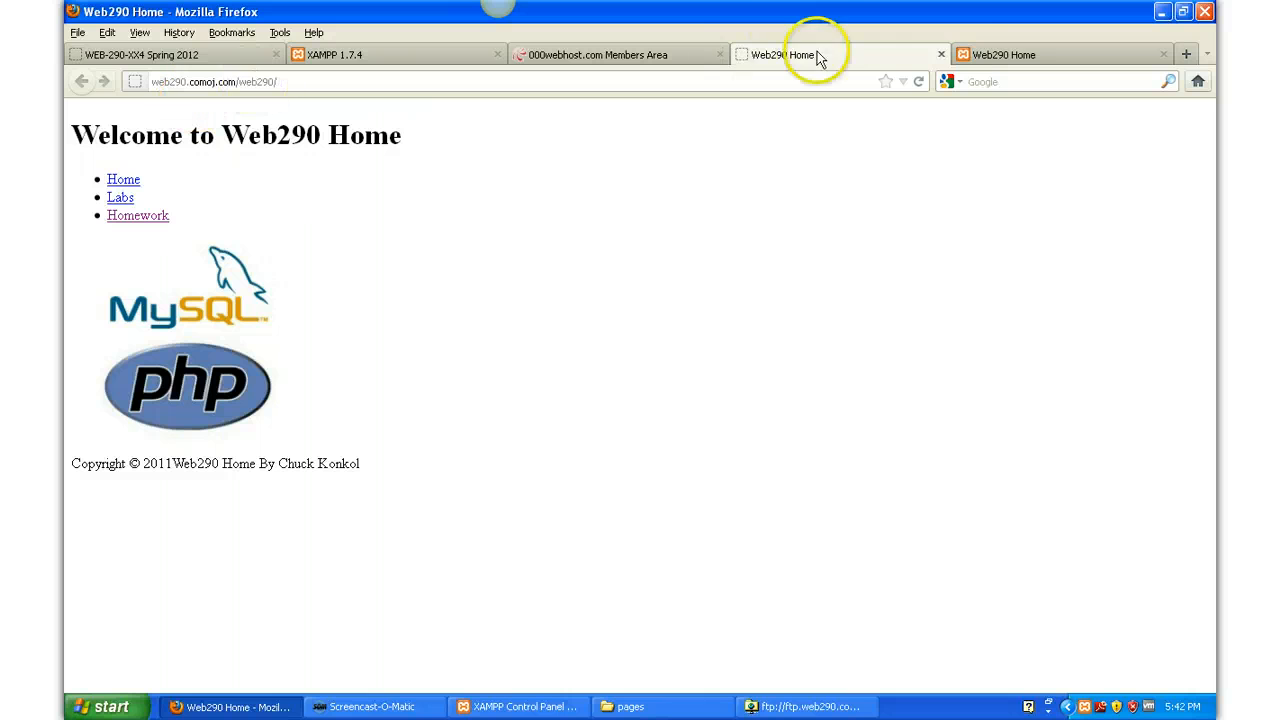
pyautogui.click(977, 55)
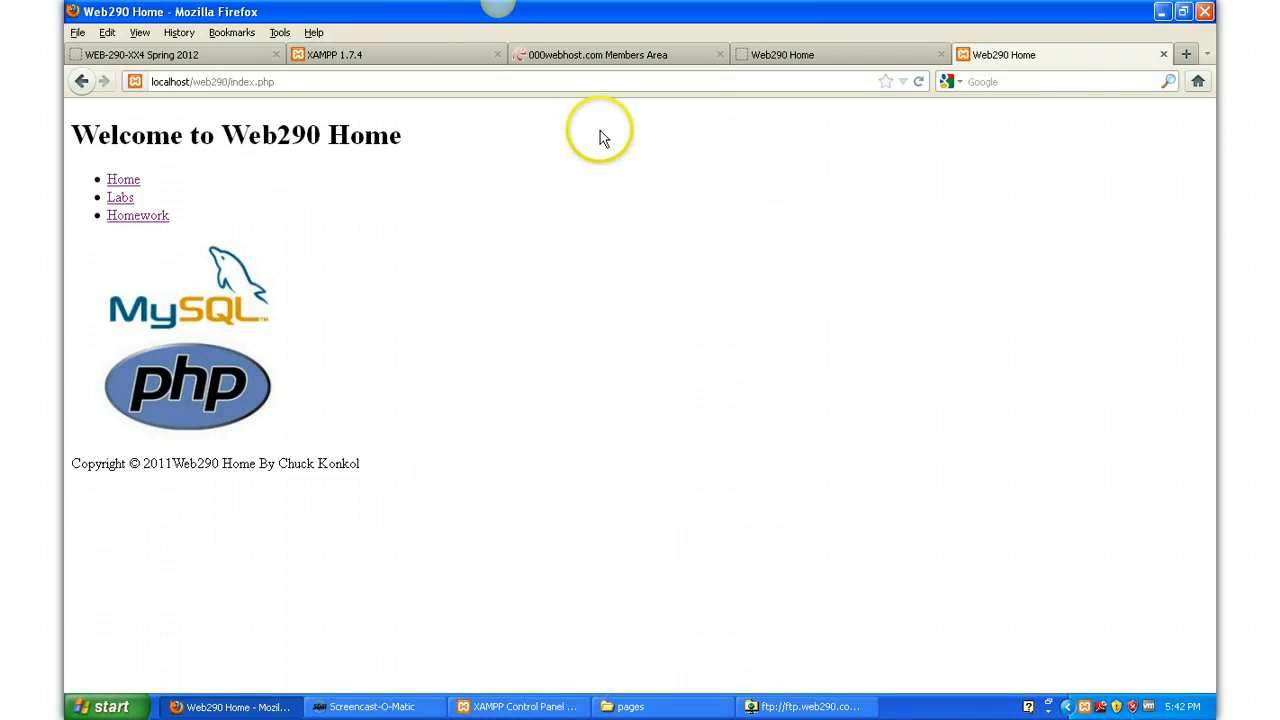
# Open the CPanel for web290.comoj.com in the 000webhost members area and show its FTP details.
pyautogui.click(590, 58)
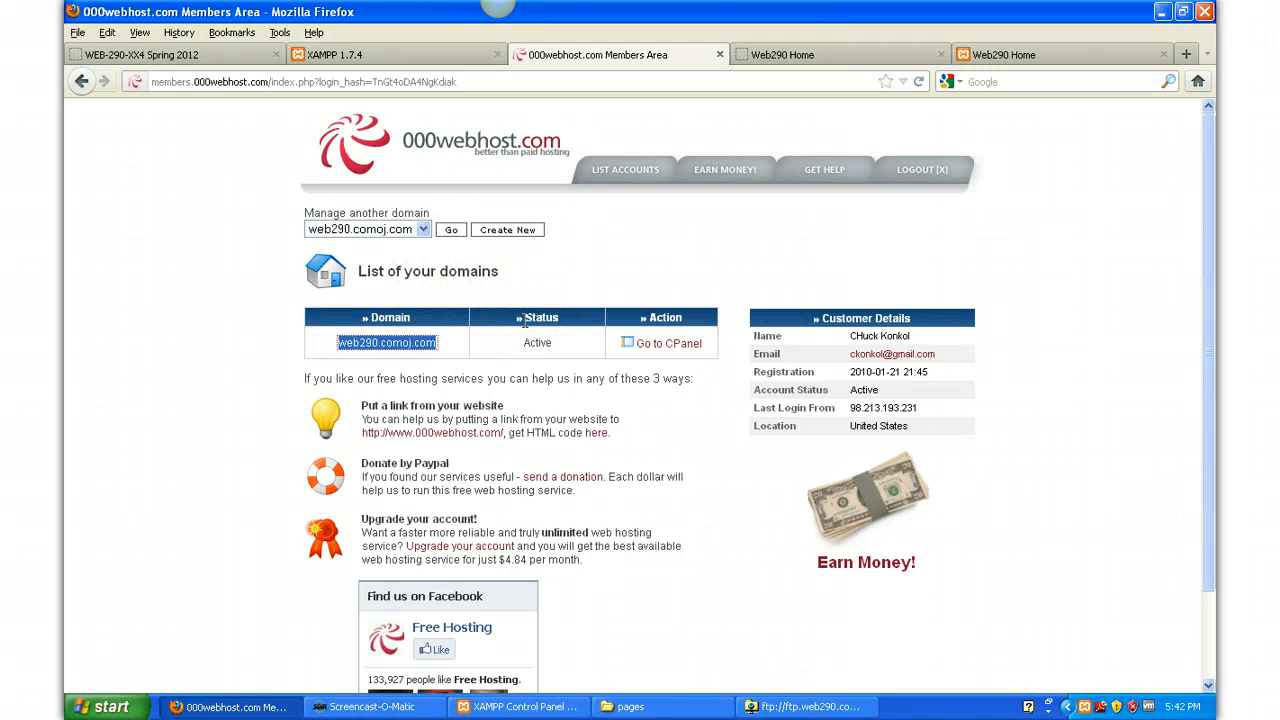
pyautogui.click(672, 346)
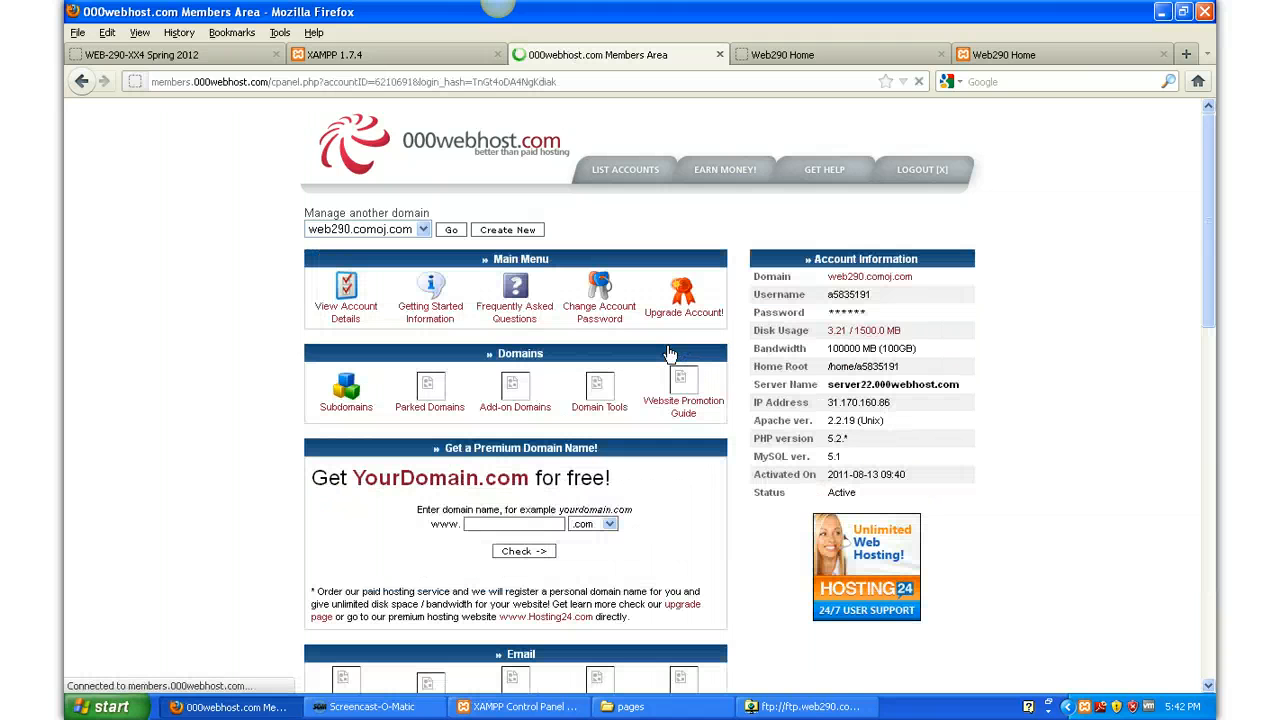
pyautogui.scroll(-8, 670, 354)
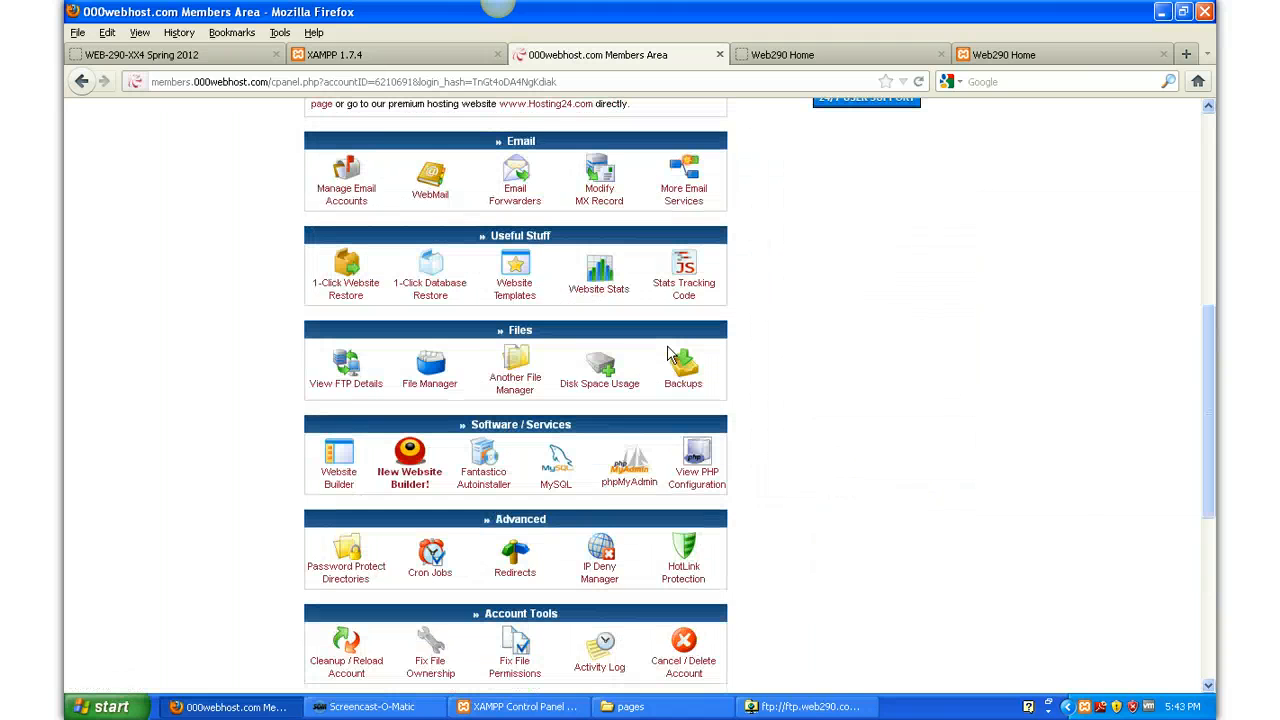
pyautogui.scroll(-2, 670, 354)
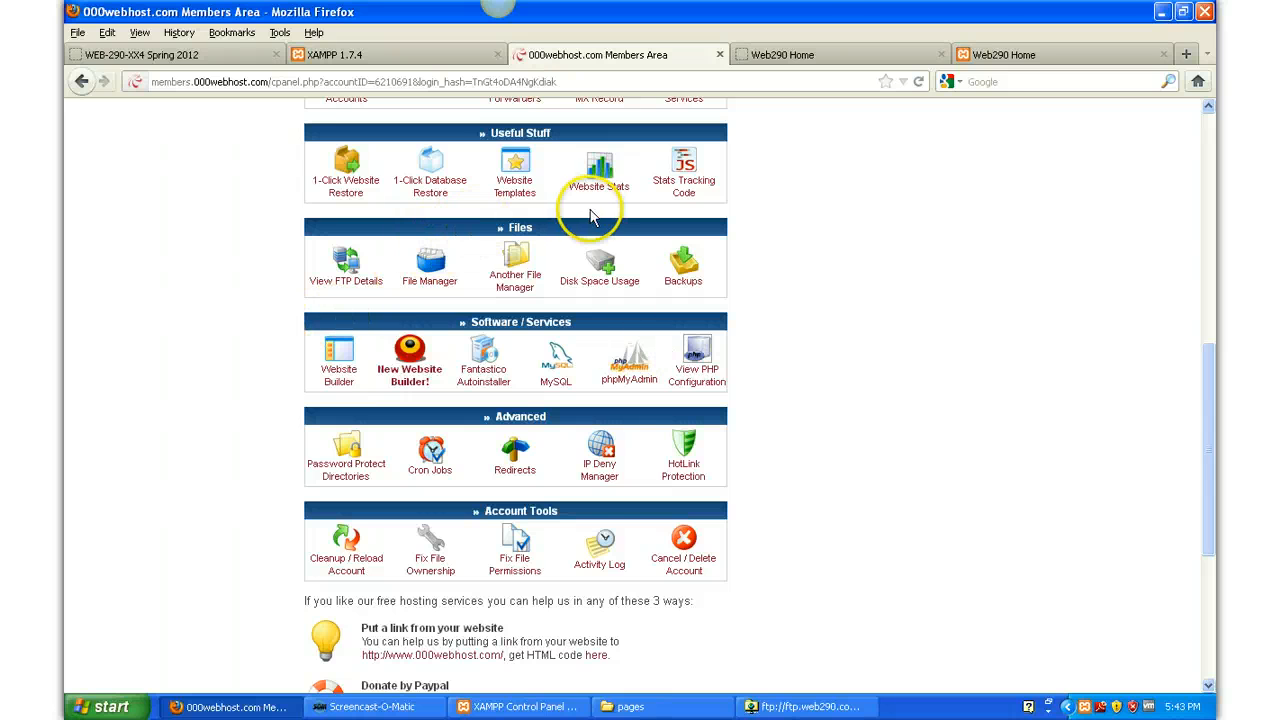
pyautogui.click(344, 284)
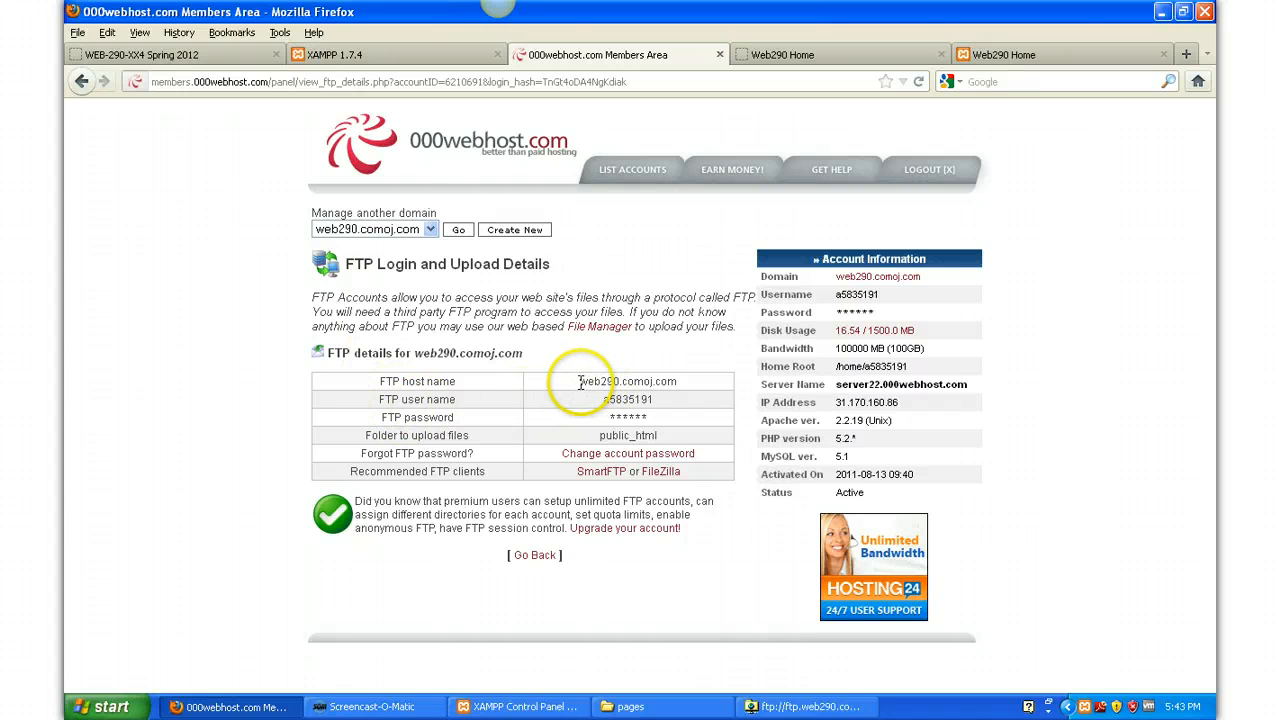
# Point out the FTP user name and password-change option, and select the FTP host name web290.comoj.com.
pyautogui.moveTo(581, 383); pyautogui.dragTo(688, 396)
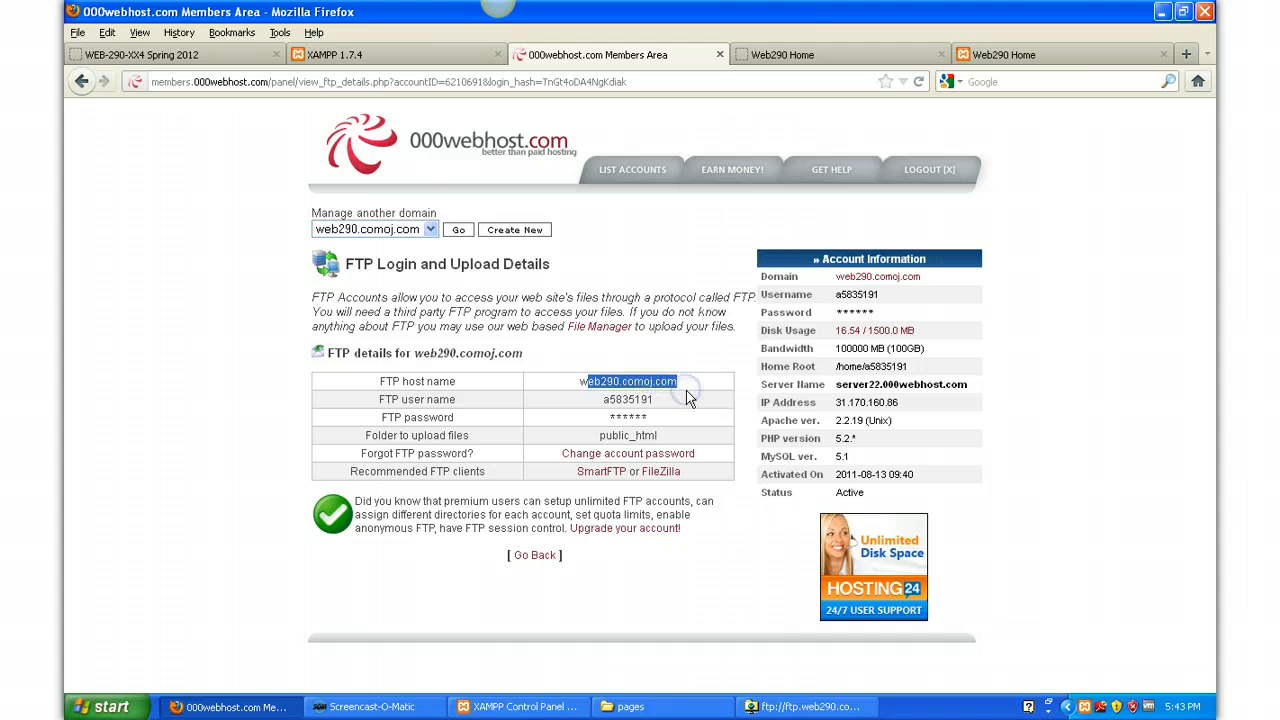
pyautogui.click(581, 386)
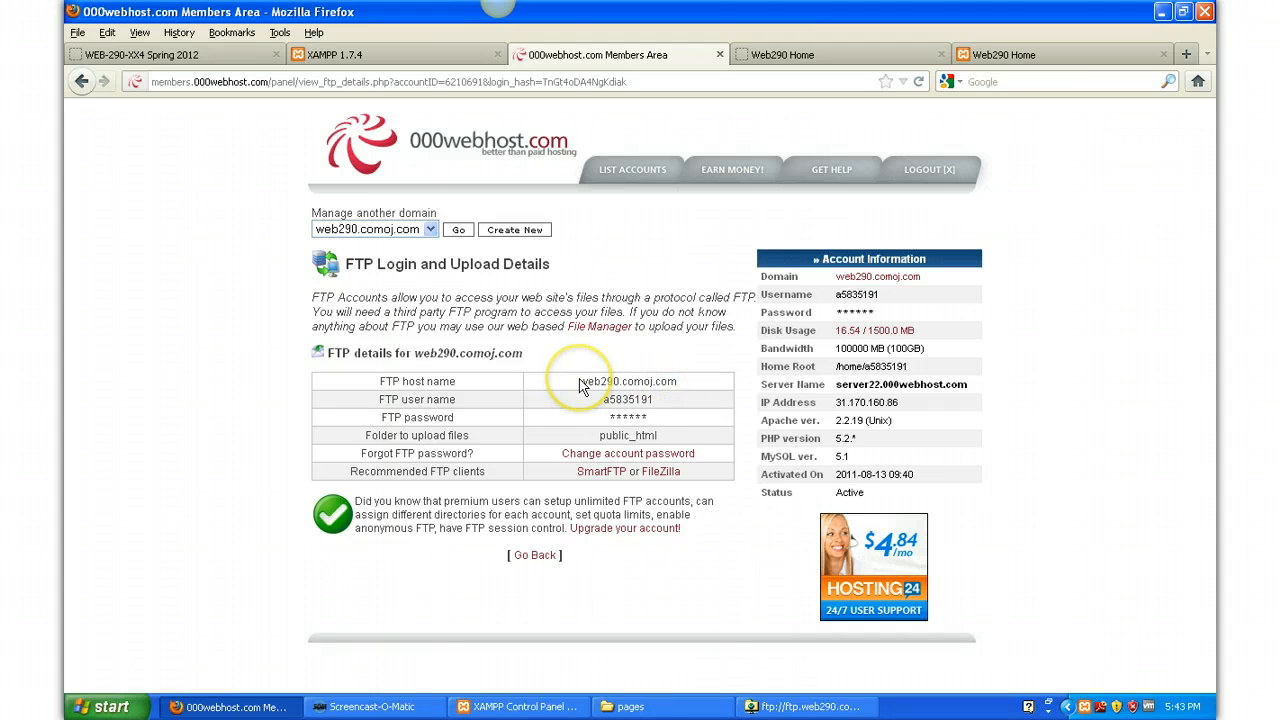
pyautogui.moveTo(600, 399); pyautogui.dragTo(665, 405)
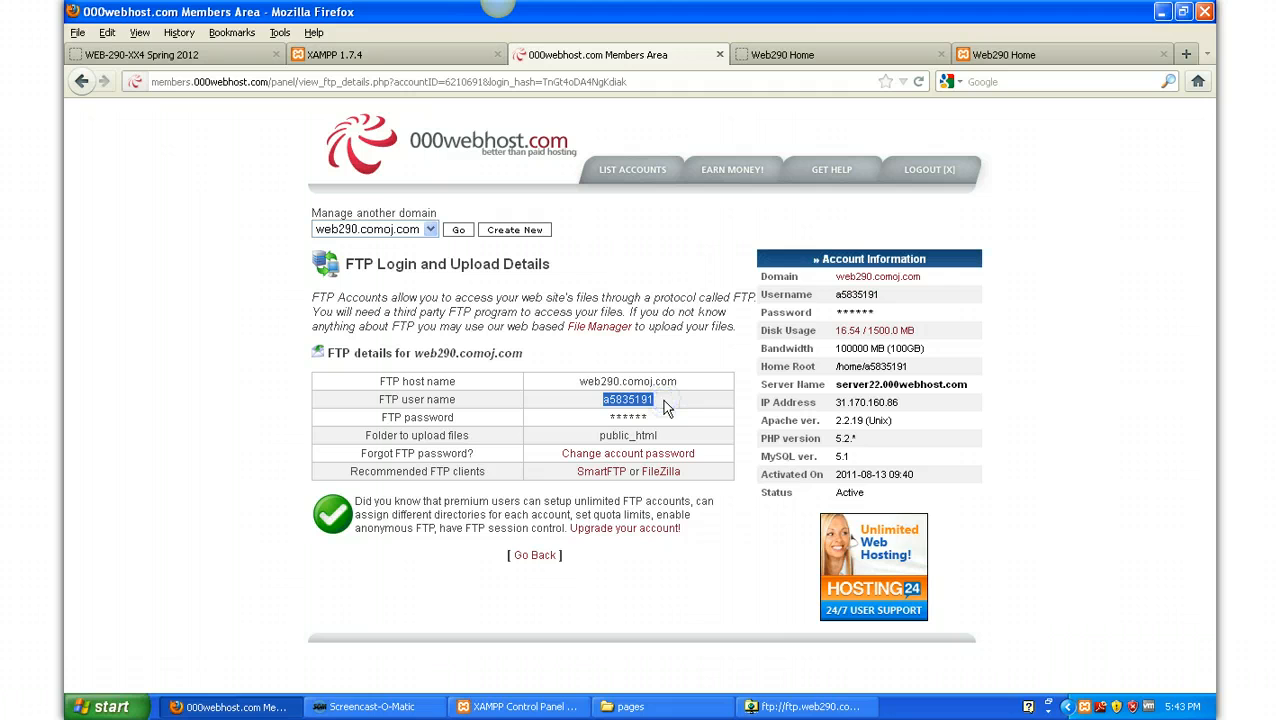
pyautogui.click(621, 459)
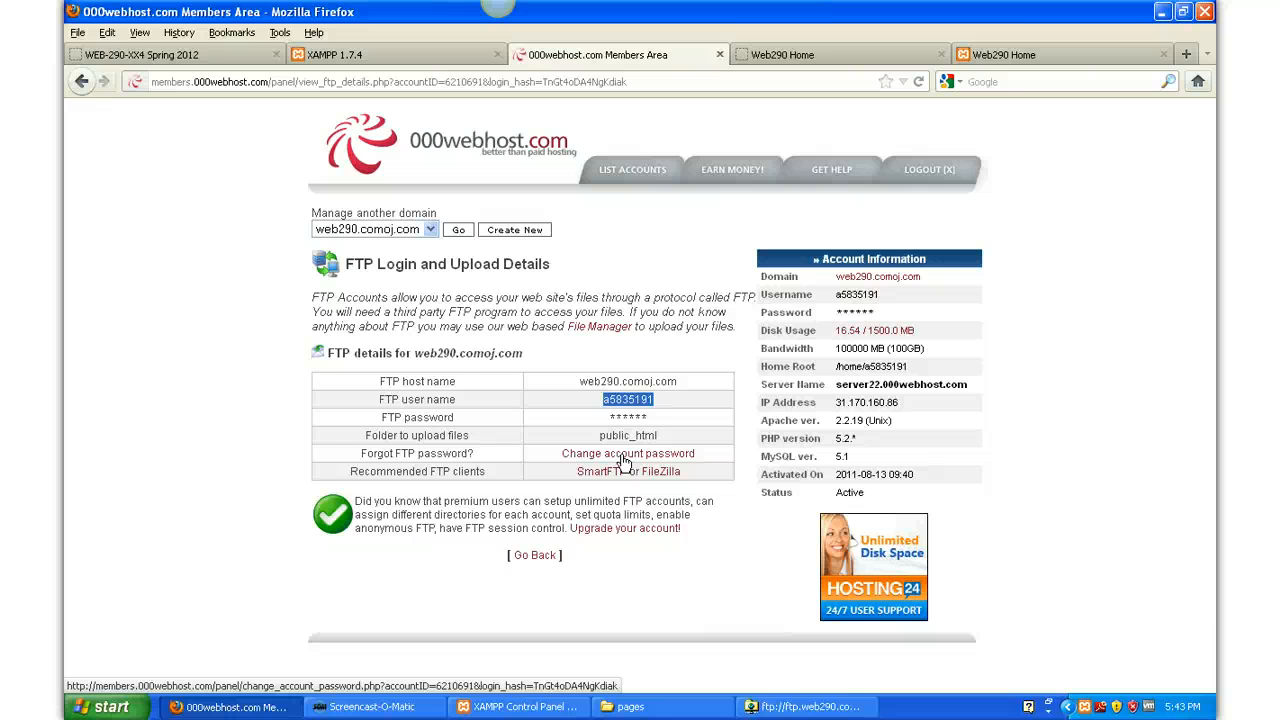
pyautogui.click(590, 381)
pyautogui.moveTo(590, 381); pyautogui.dragTo(692, 393)
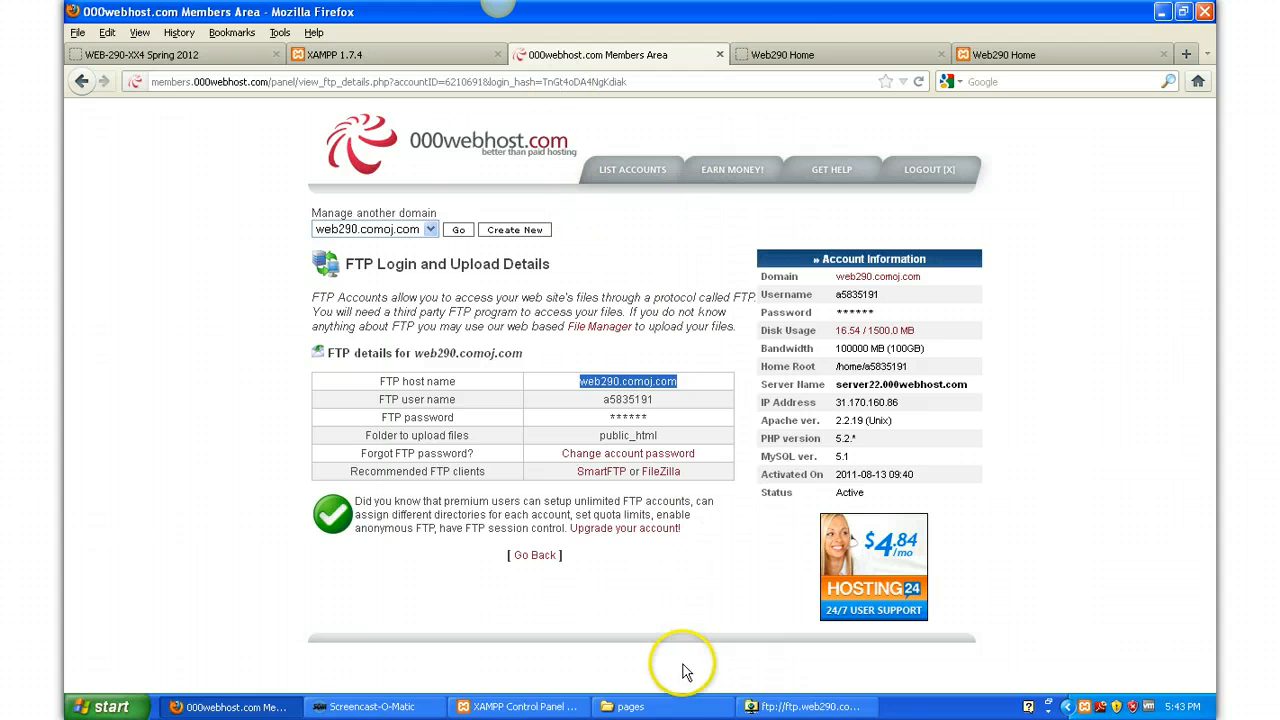
# Place the local pages folder window beside the ftp.web290.comoj.com window, with the FTP window active.
pyautogui.click(700, 715)
pyautogui.click(795, 707)
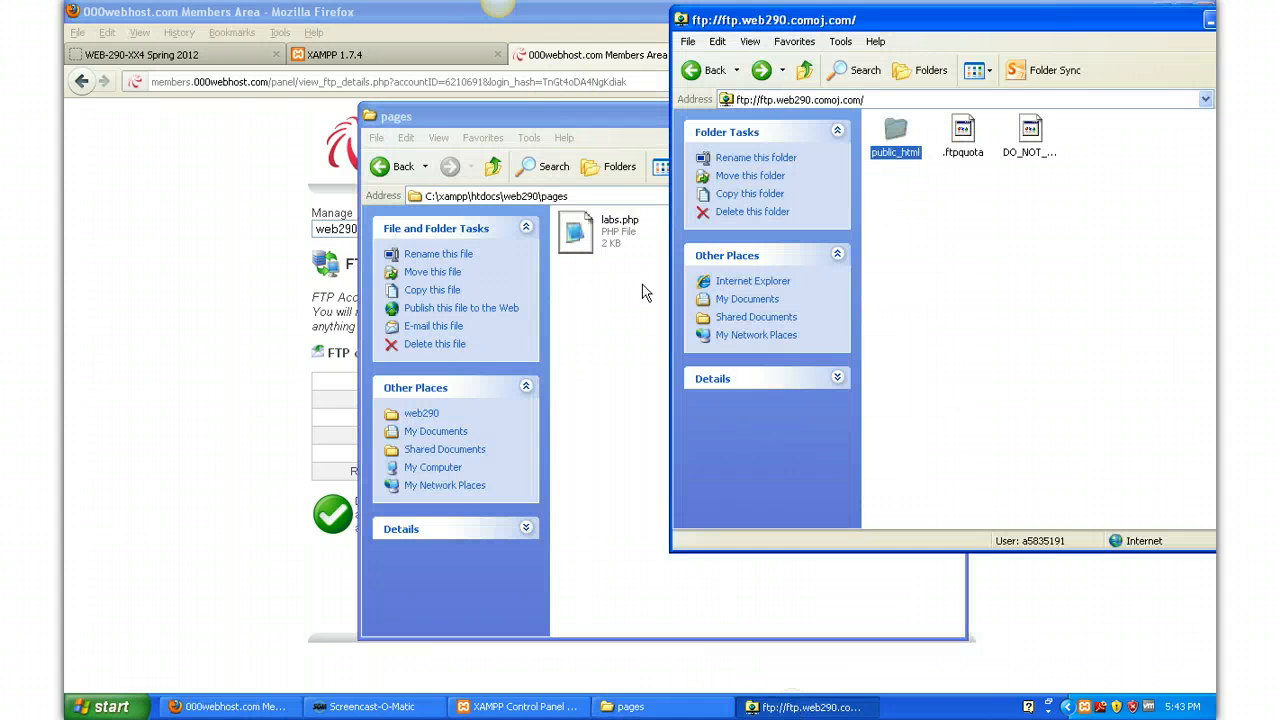
pyautogui.moveTo(560, 113); pyautogui.dragTo(264, 6)
pyautogui.click(762, 16)
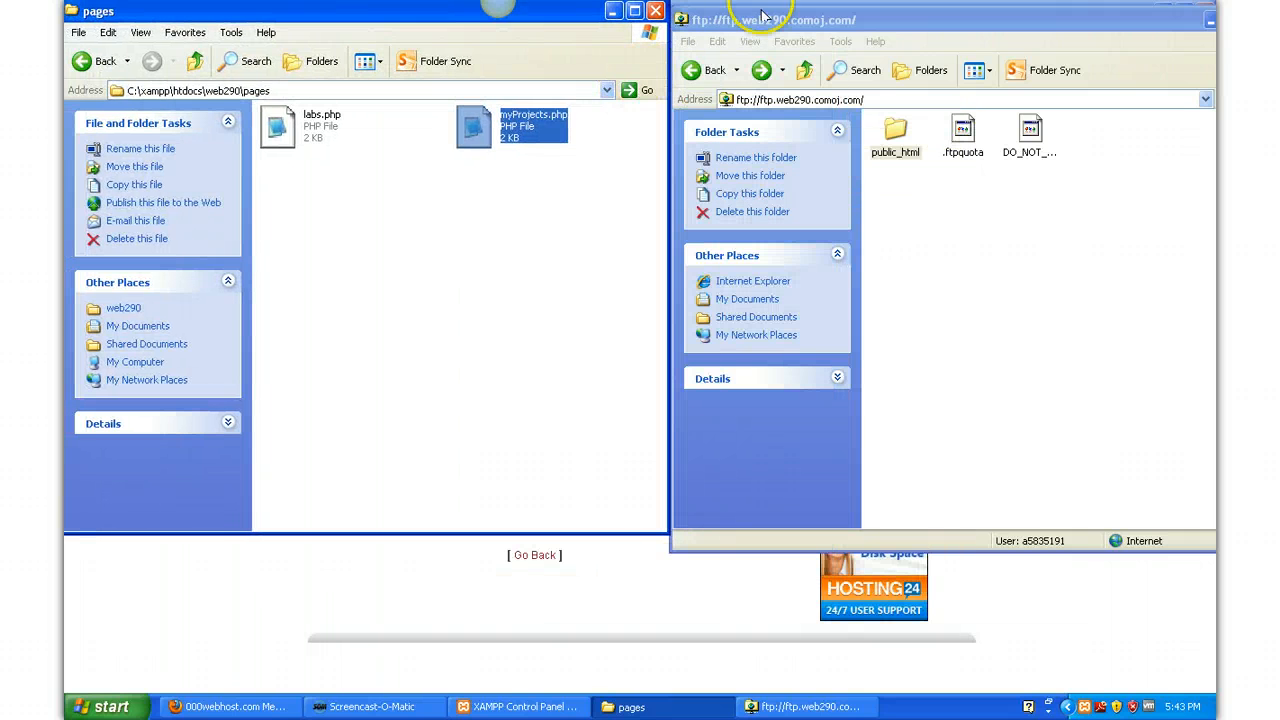
pyautogui.click(880, 20)
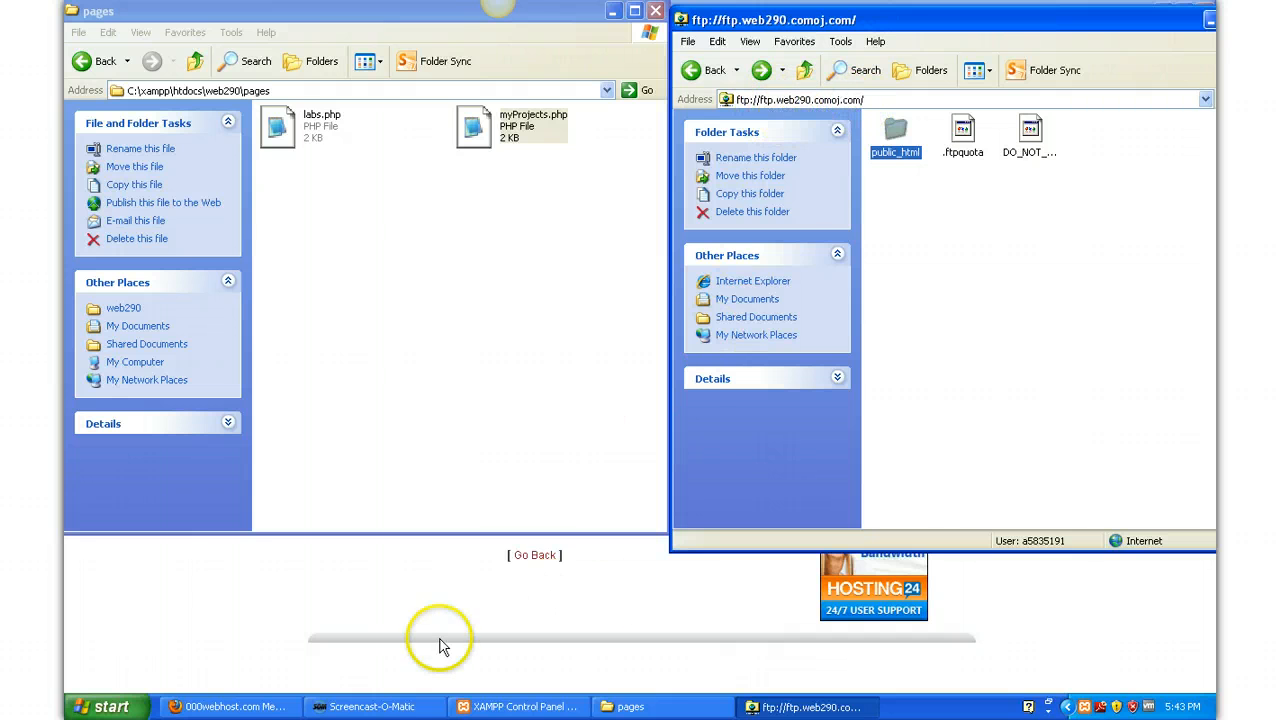
# Review the FTP login details on 000webhost again and return to the FTP folder window.
pyautogui.click(230, 706)
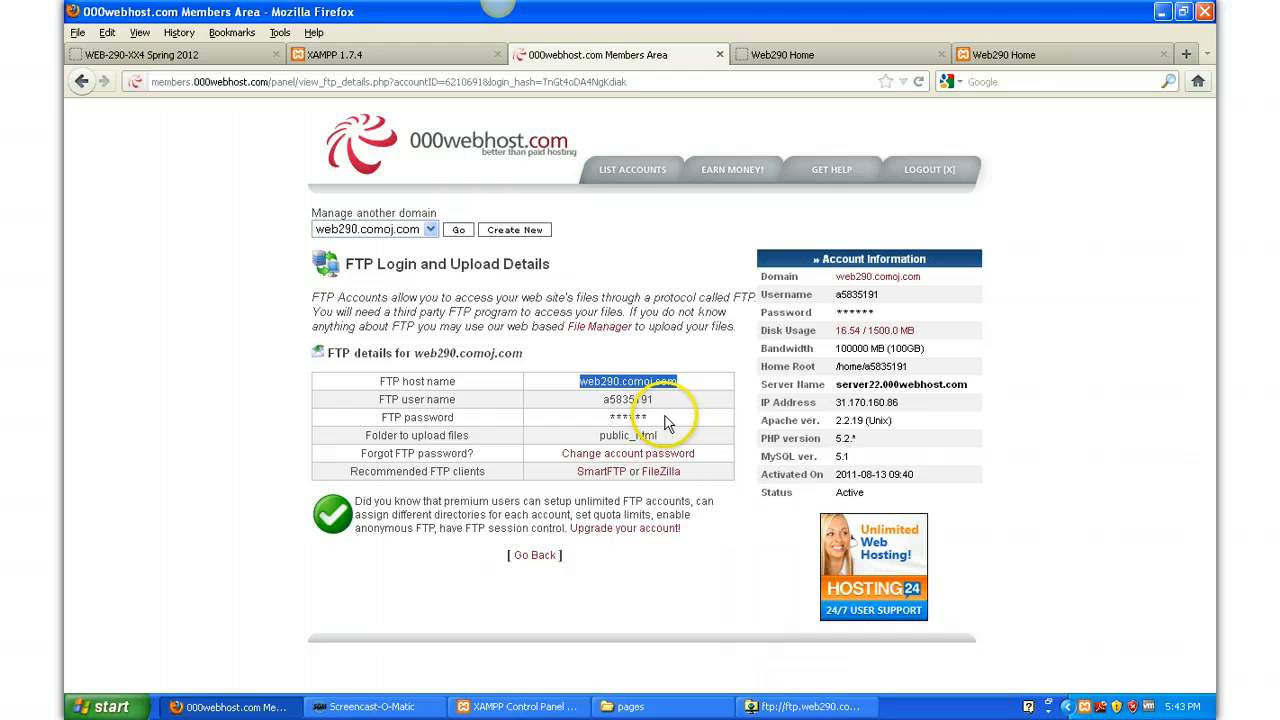
pyautogui.click(701, 701)
pyautogui.click(805, 706)
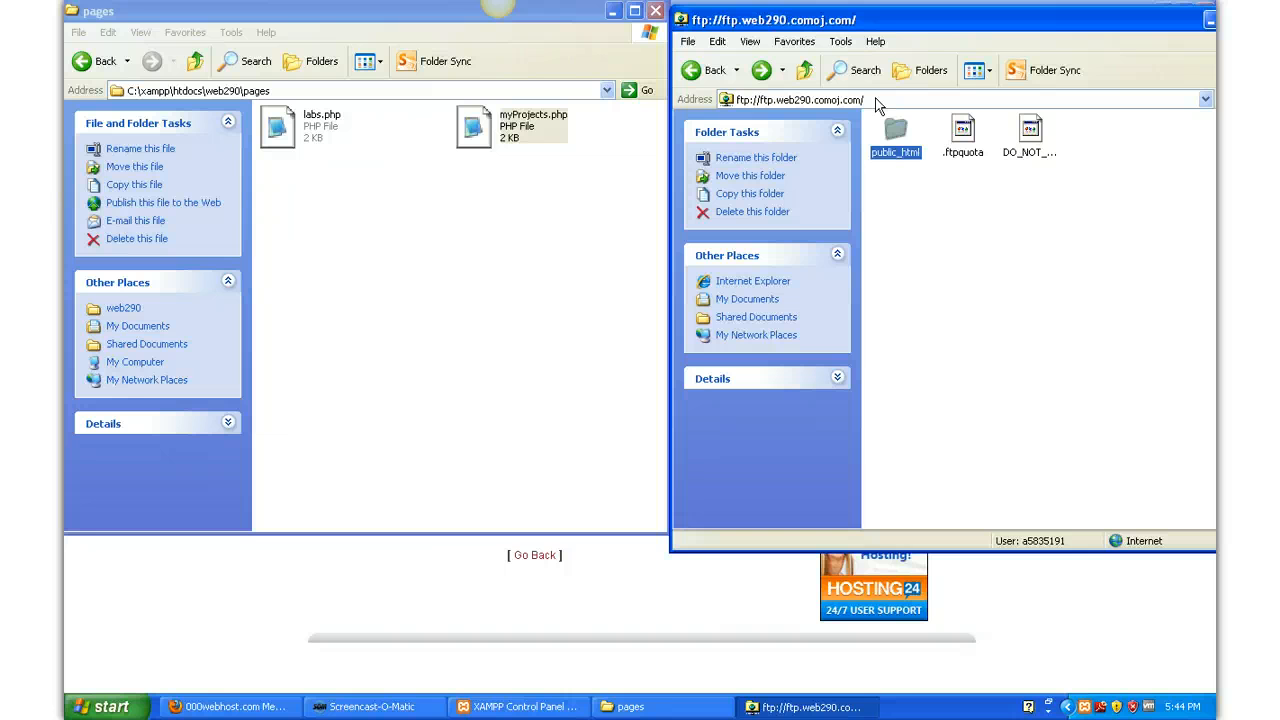
# Shorten the FTP window's address to ftp.web290.comoj.com, without the protocol prefix or trailing slash, and load it.
pyautogui.click(786, 101)
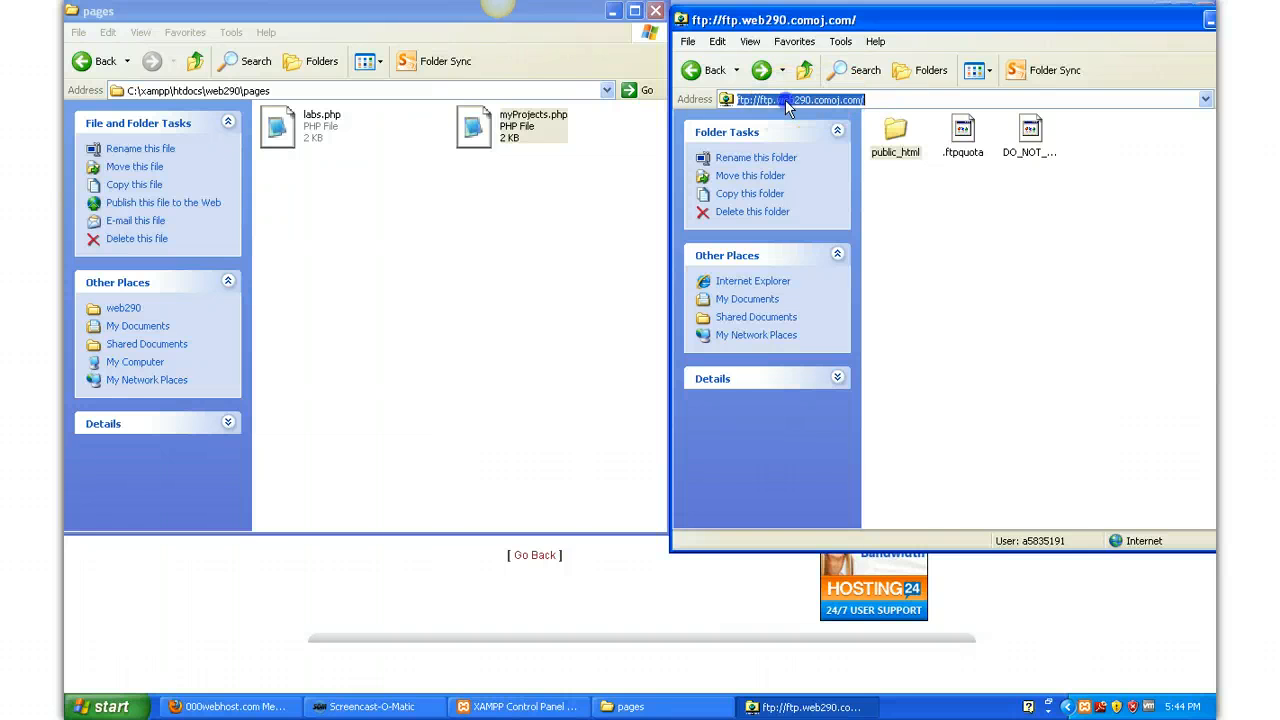
pyautogui.click(782, 100)
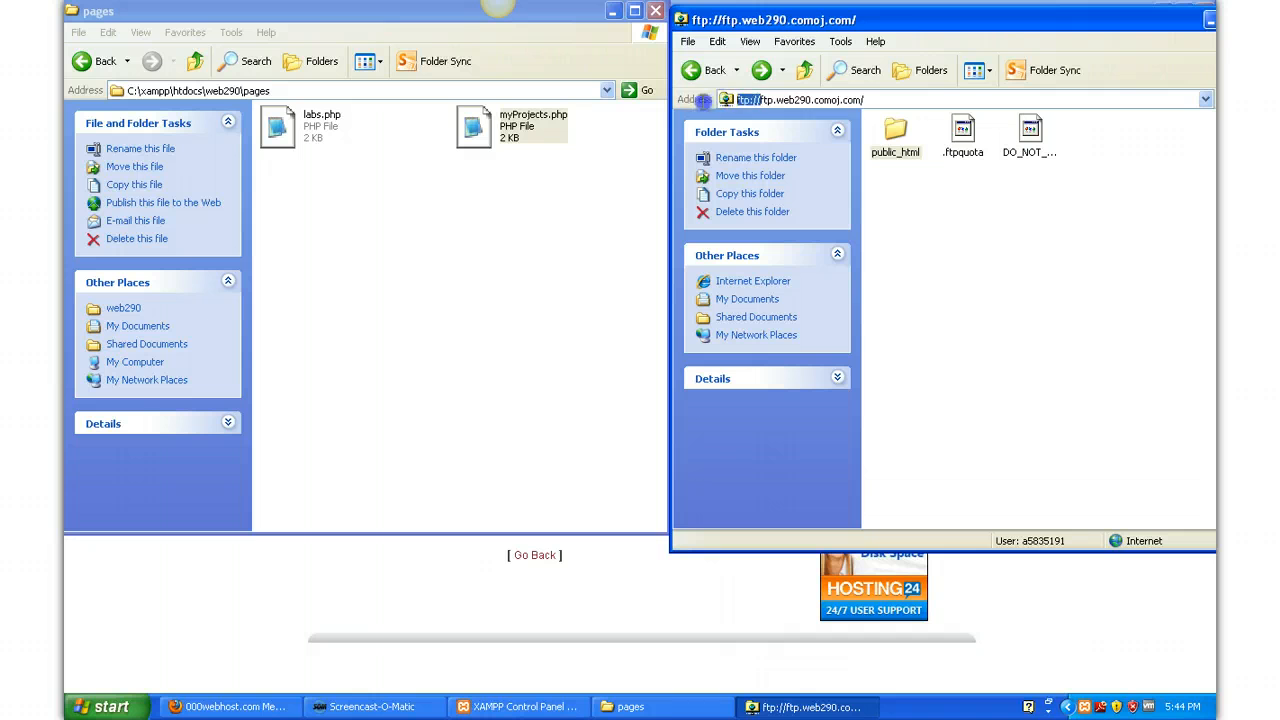
pyautogui.press('BackSpace')
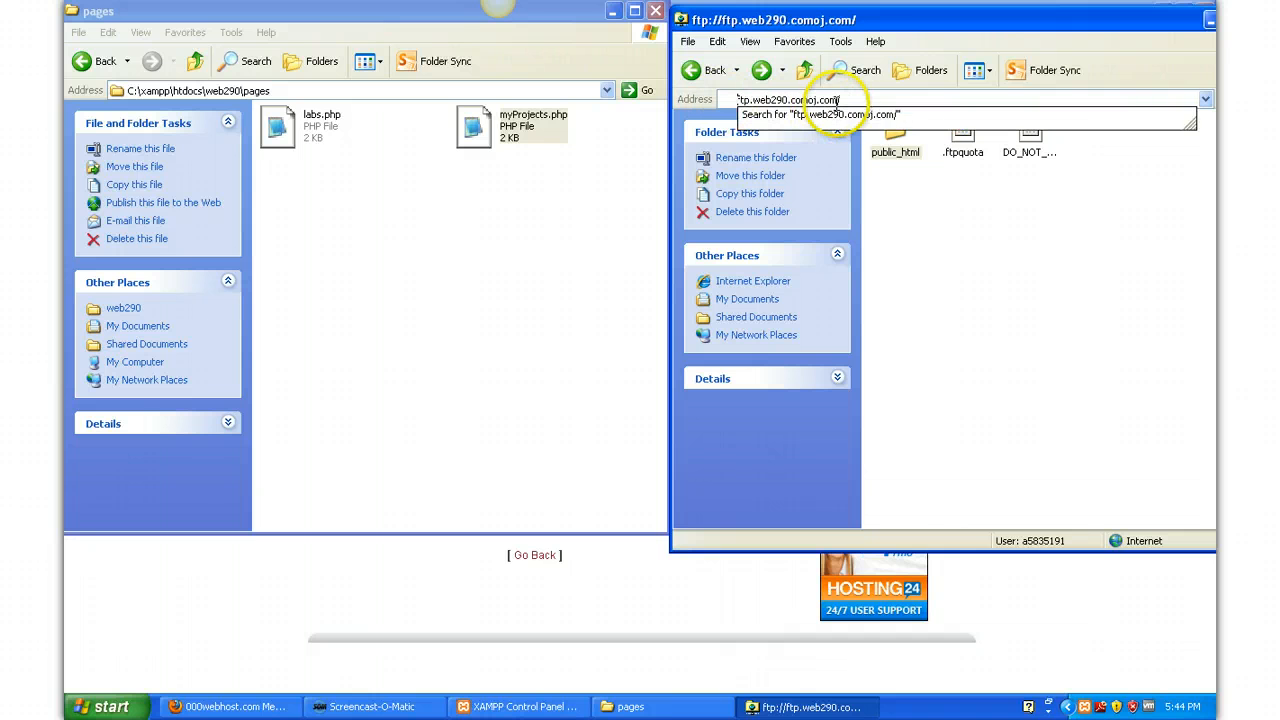
pyautogui.click(848, 99)
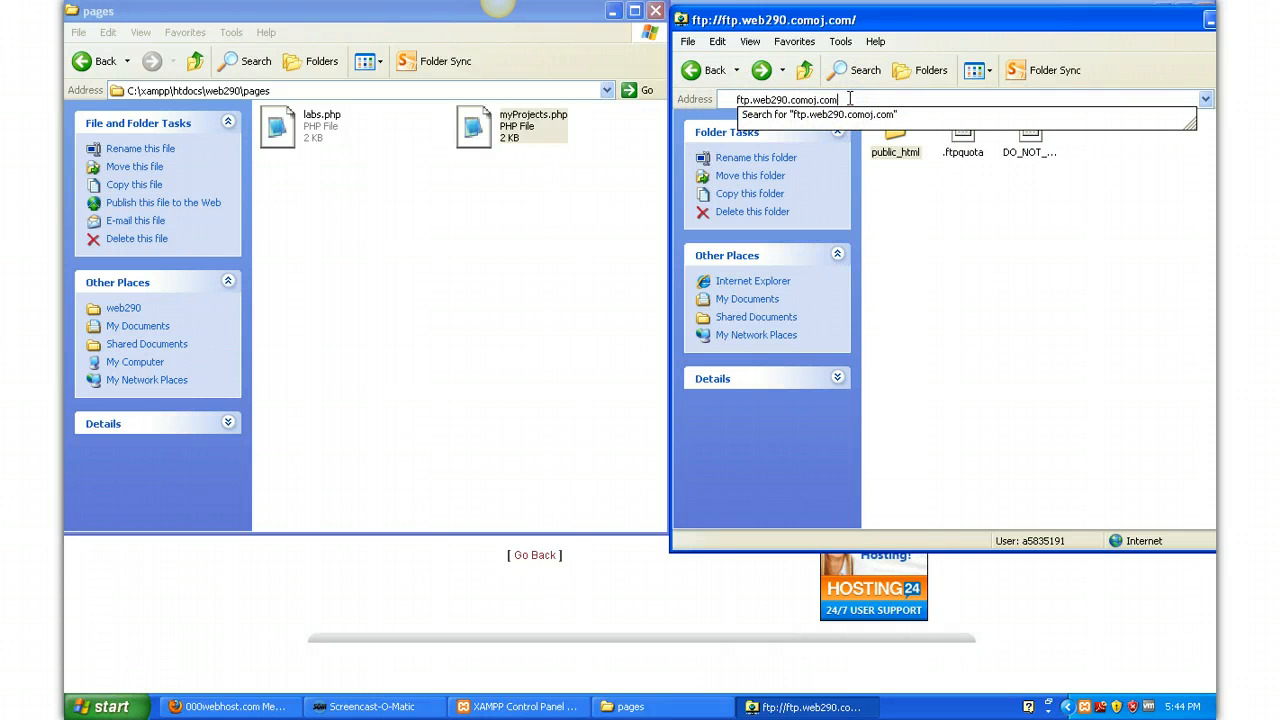
pyautogui.press('Return')
# Open My Computer and connect to ftp.web290.comoj.com by pasting the host name into its address and adding the ftp. prefix.
pyautogui.hotkey('ctrl', 'c')
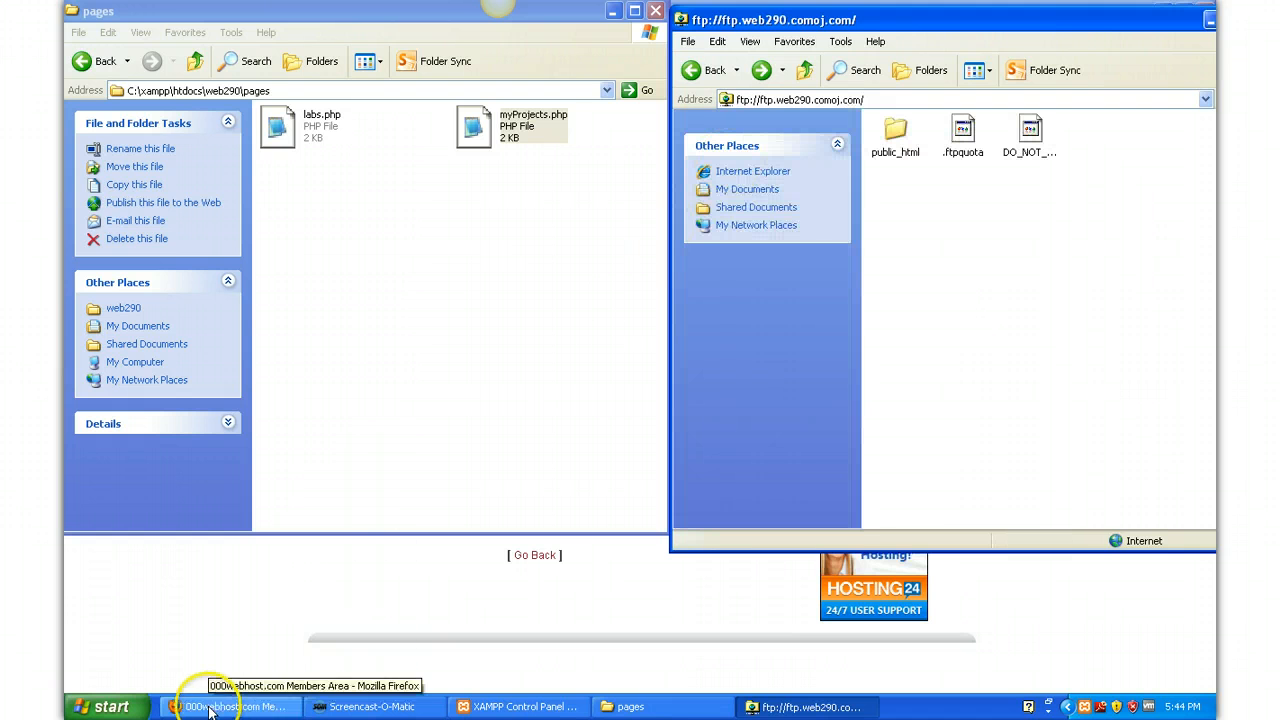
pyautogui.click(128, 708)
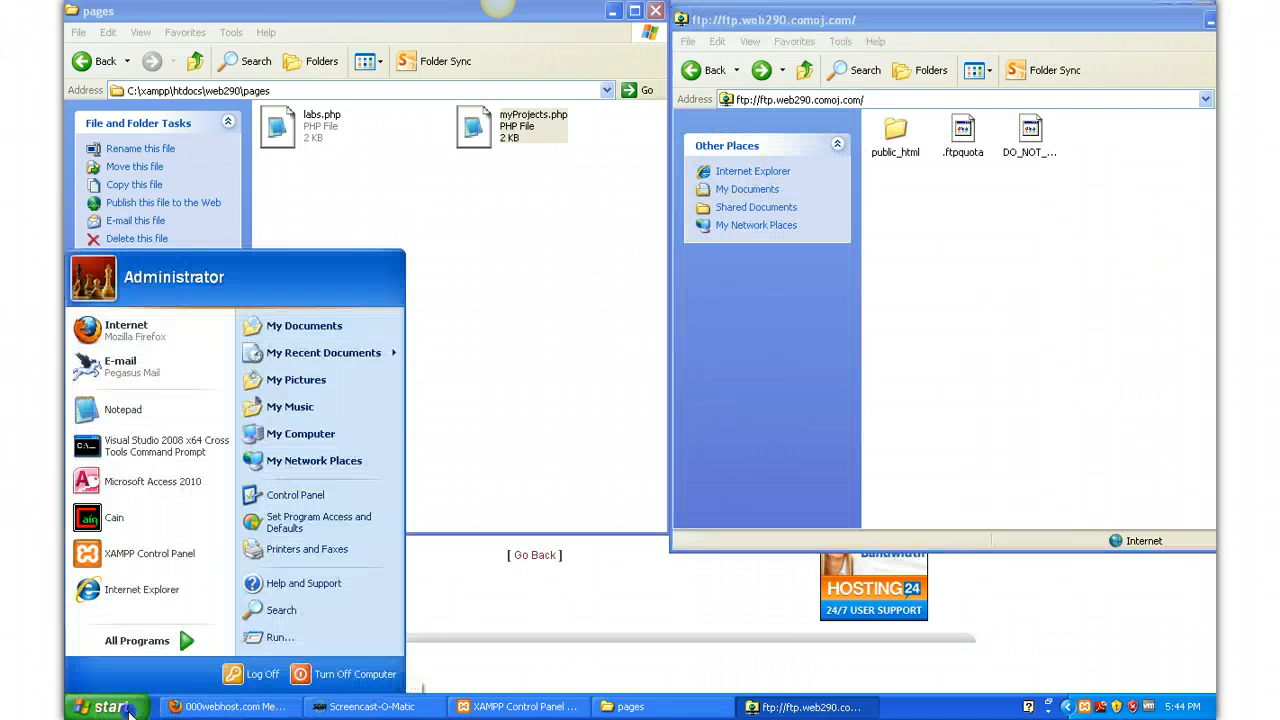
pyautogui.click(330, 435)
pyautogui.click(399, 121)
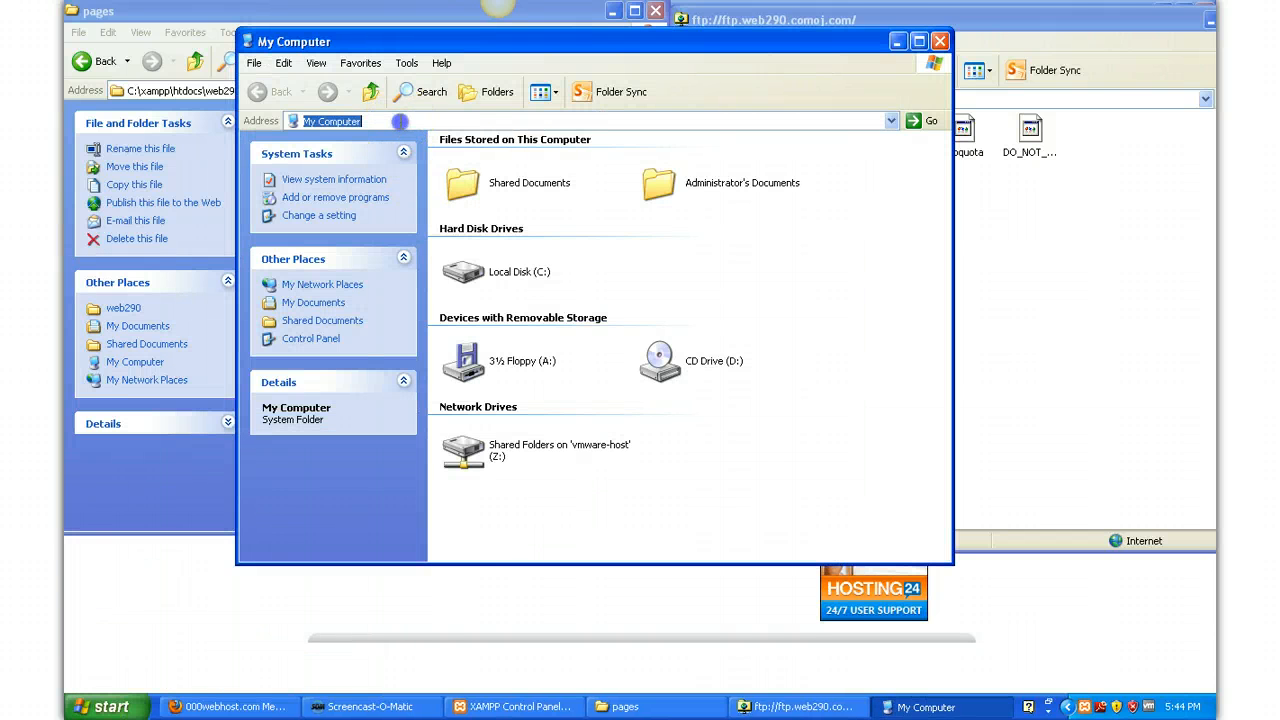
pyautogui.hotkey('ctrl', 'v')
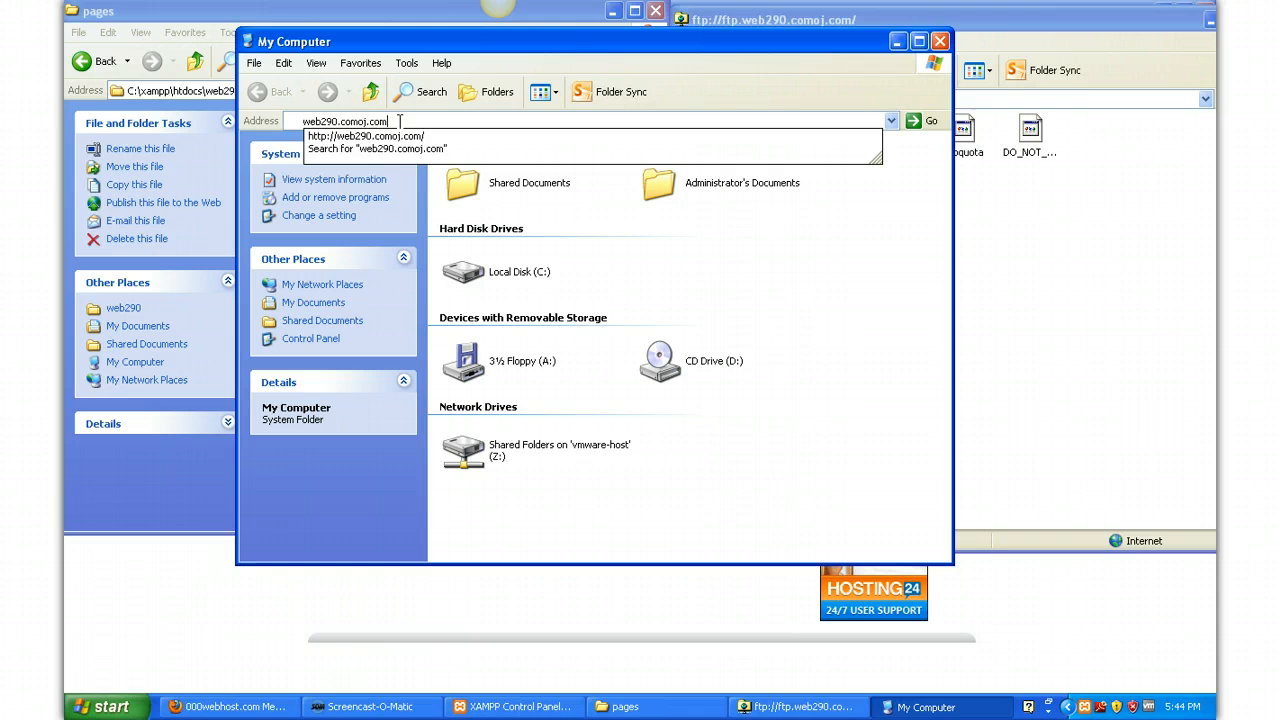
pyautogui.click(306, 124)
pyautogui.write('ftp.')
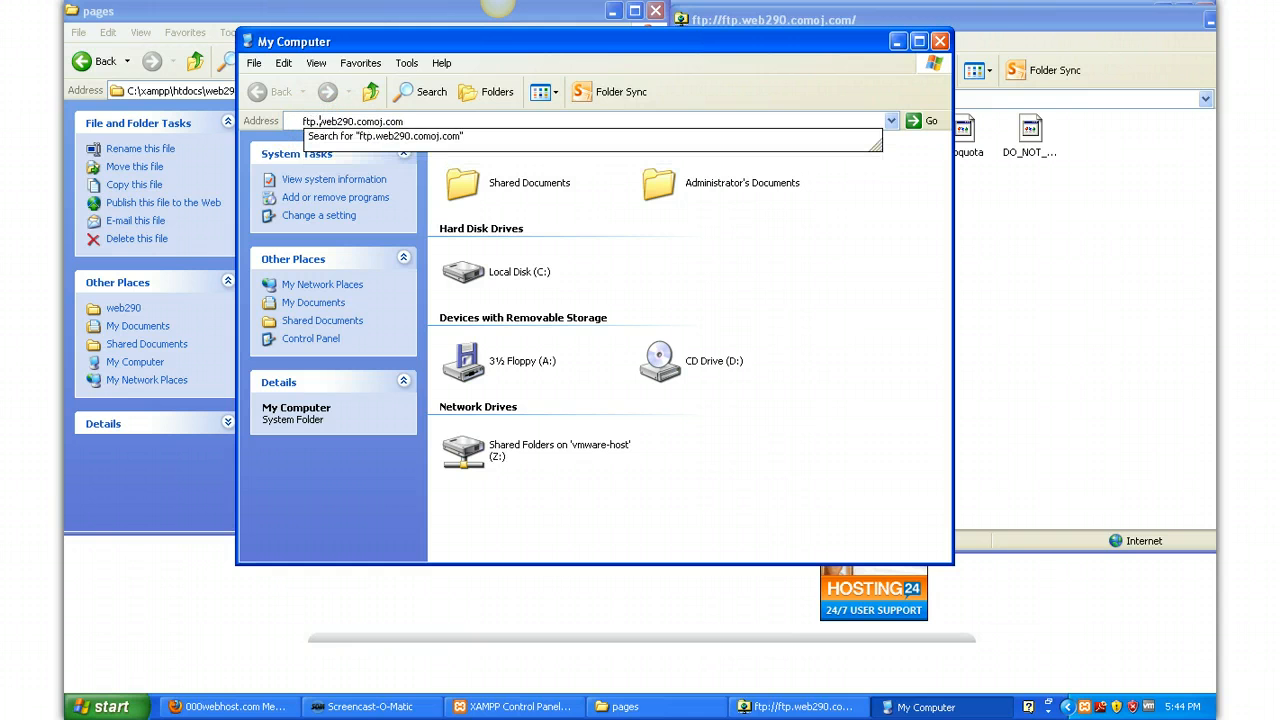
pyautogui.press('Return')
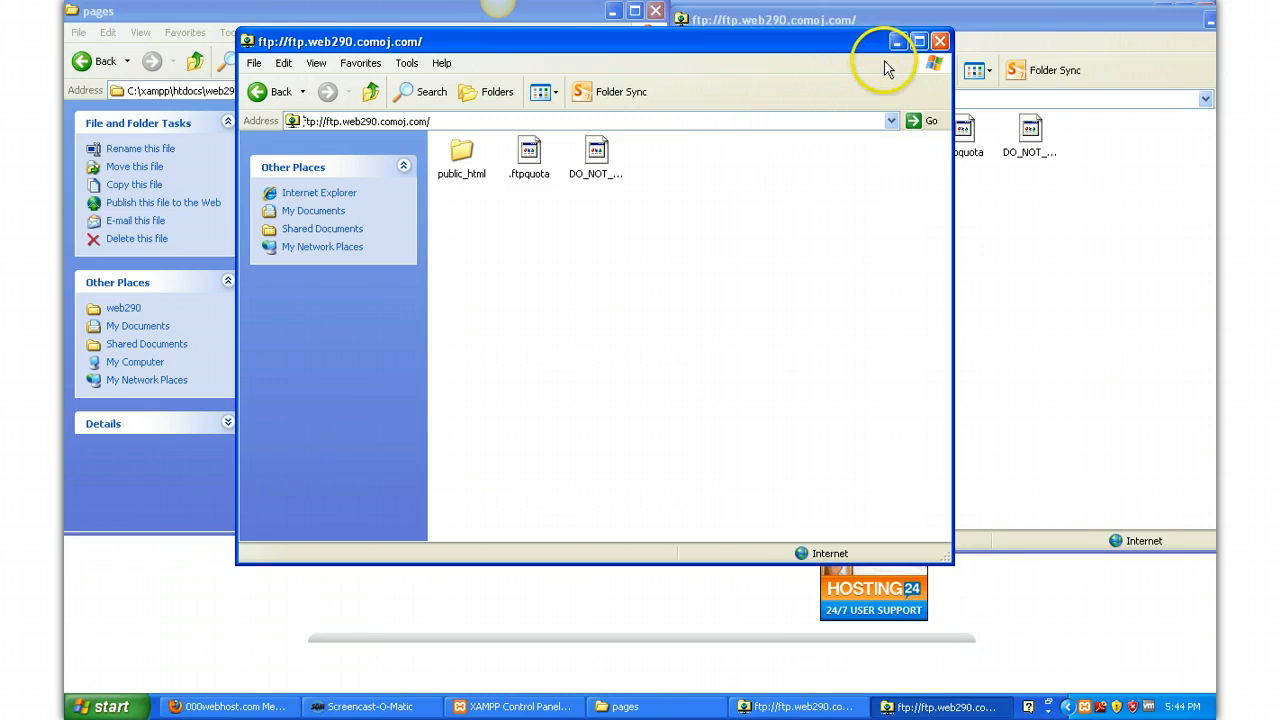
# Close the extra FTP window and highlight public_html, DO_NOT_UPLOAD_HERE and .ftpquota one after another in the remaining one.
pyautogui.click(940, 41)
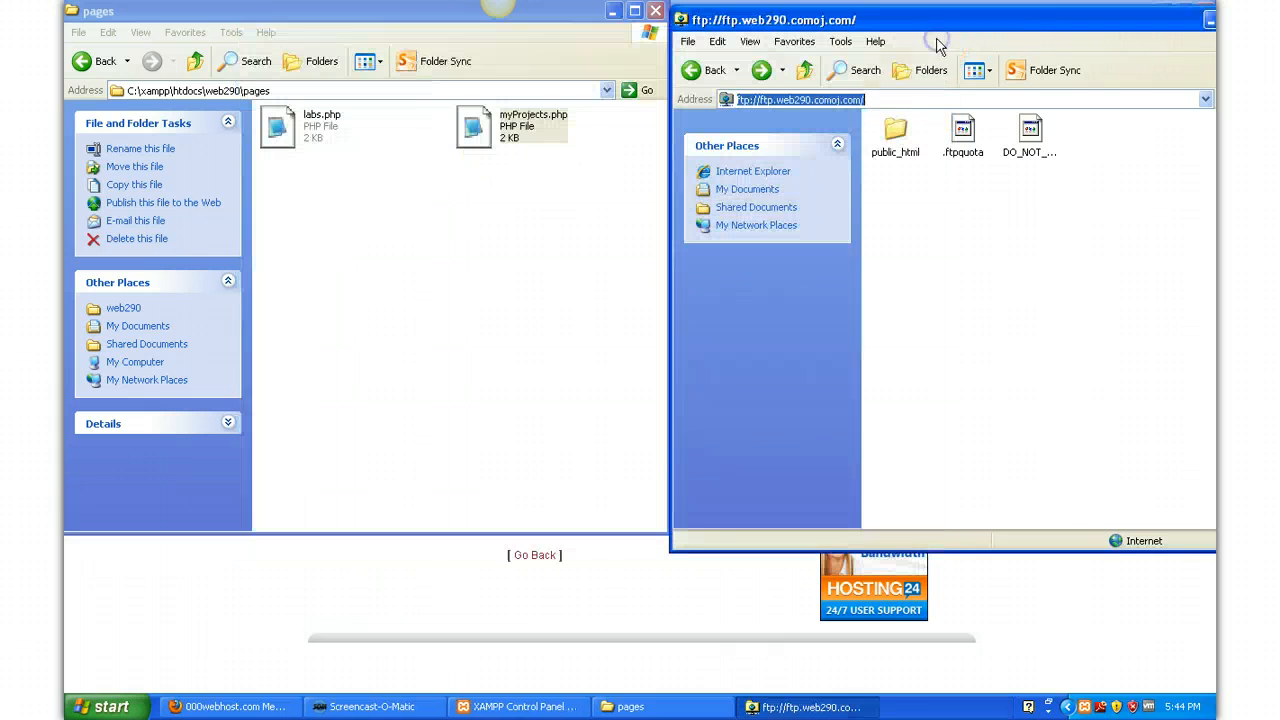
pyautogui.click(898, 135)
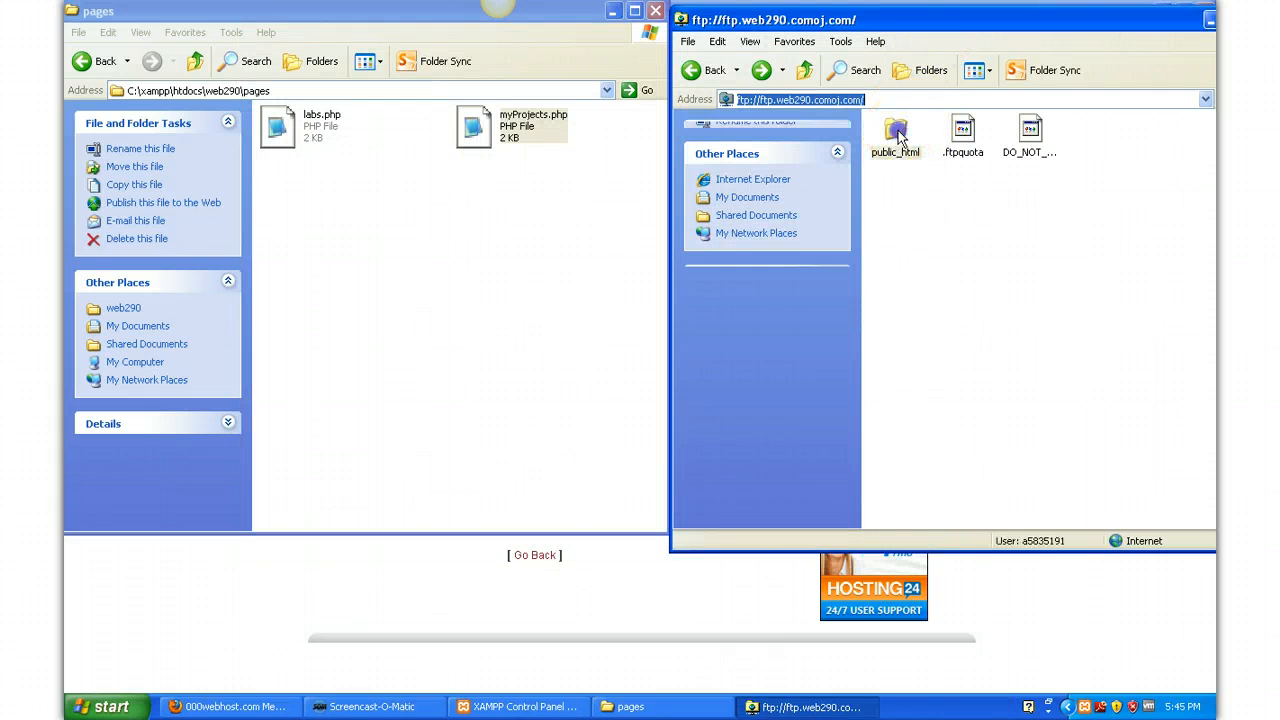
pyautogui.click(1030, 137)
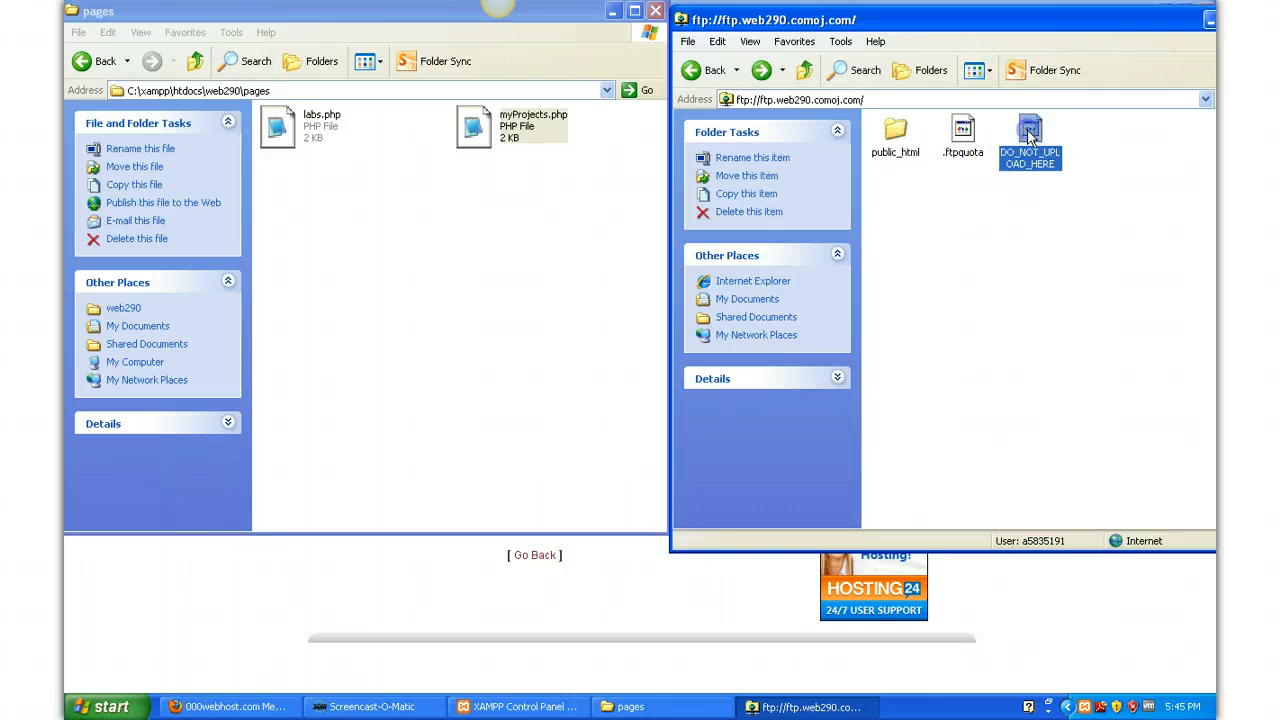
pyautogui.click(963, 133)
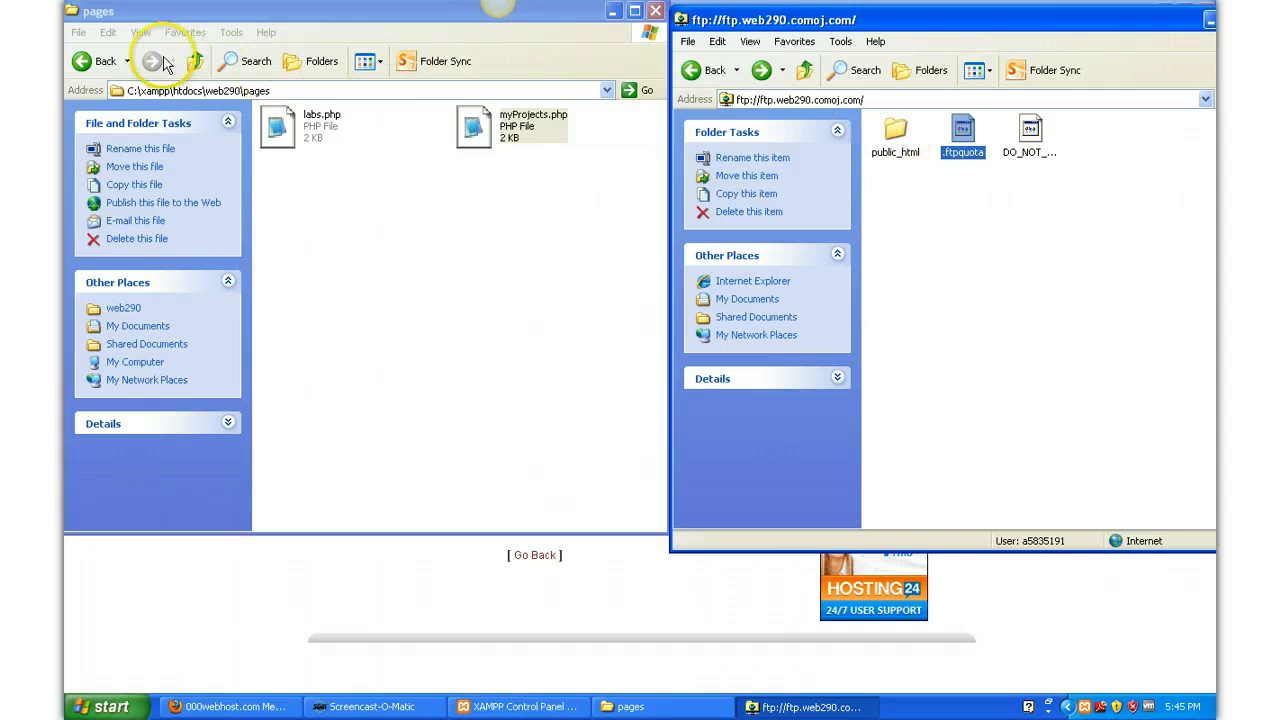
# Go back to C:\xampp\htdocs in the local folder window and open public_html in the FTP window.
pyautogui.click(103, 62)
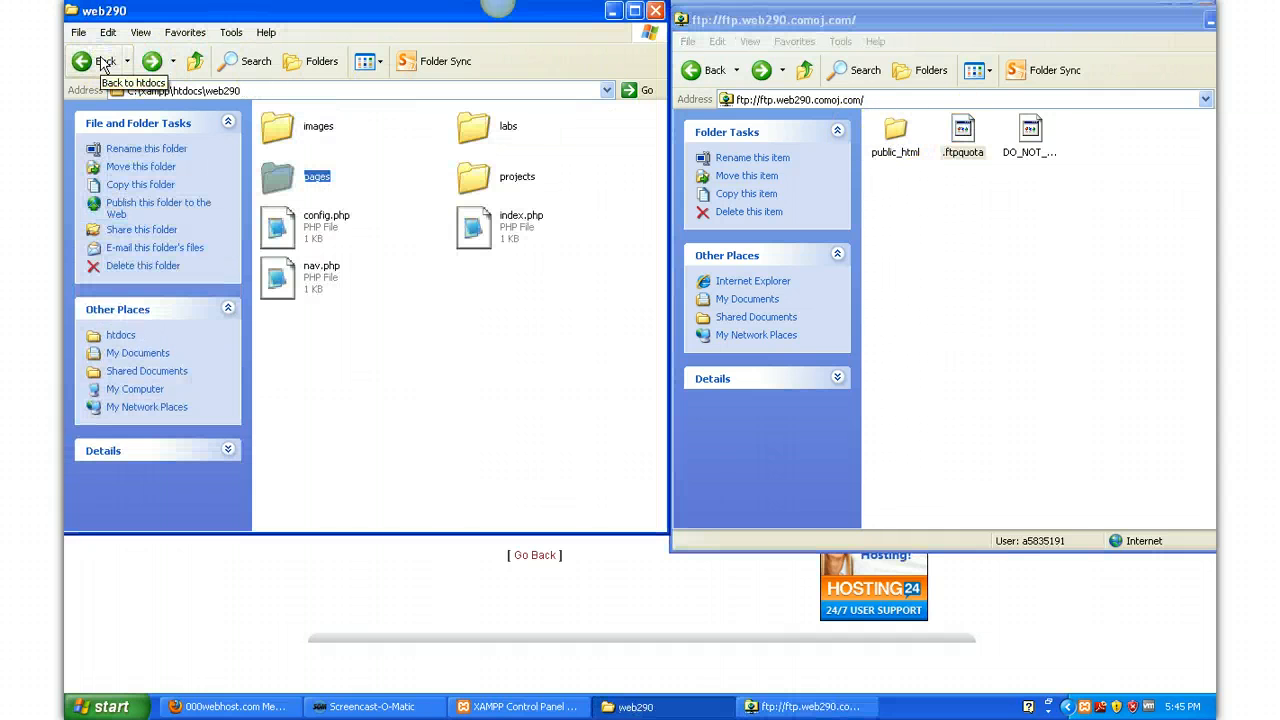
pyautogui.click(103, 62)
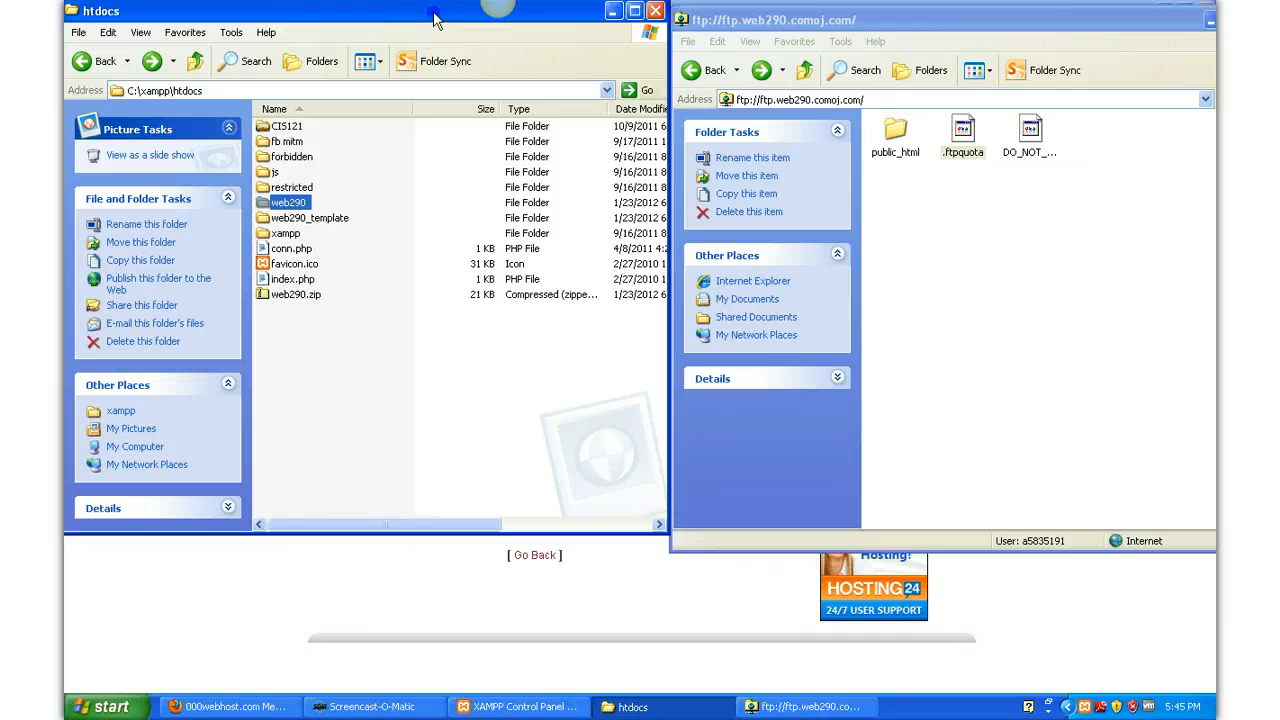
pyautogui.moveTo(435, 20); pyautogui.dragTo(435, 28)
pyautogui.doubleClick(897, 140)
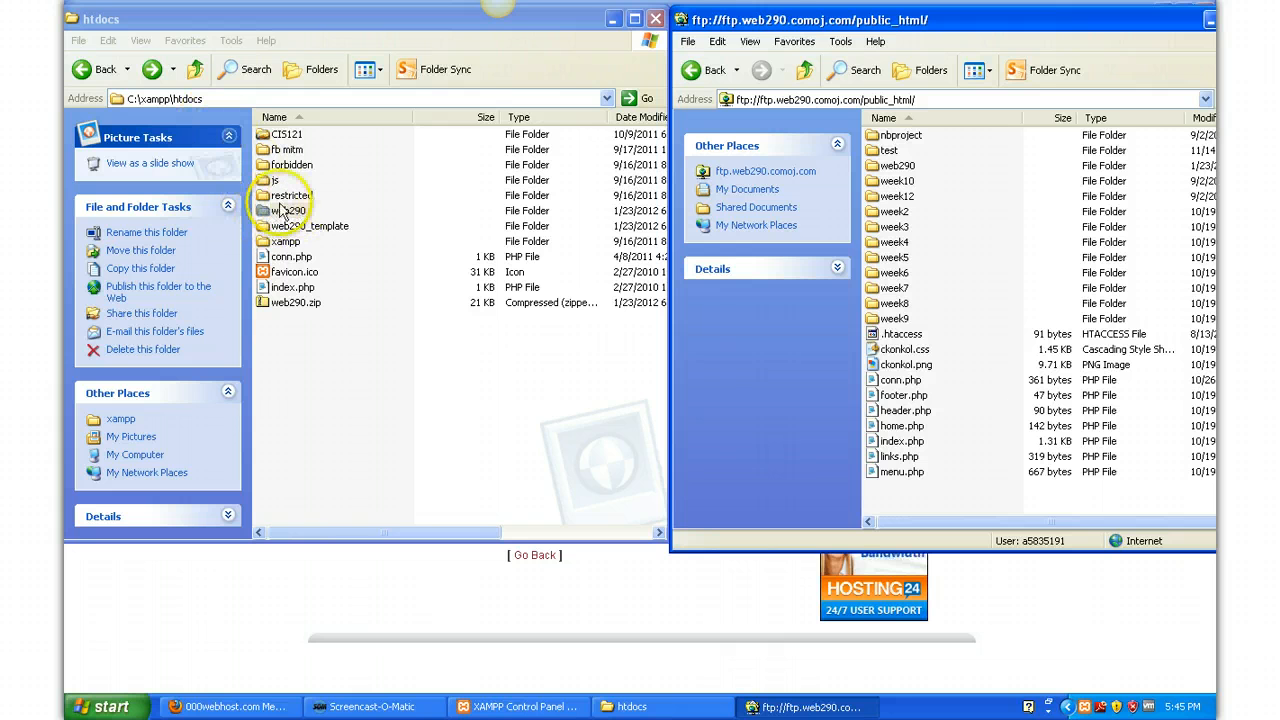
# Switch to Firefox to view the local Web290 Home page, and return to the htdocs and FTP folder windows.
pyautogui.click(258, 705)
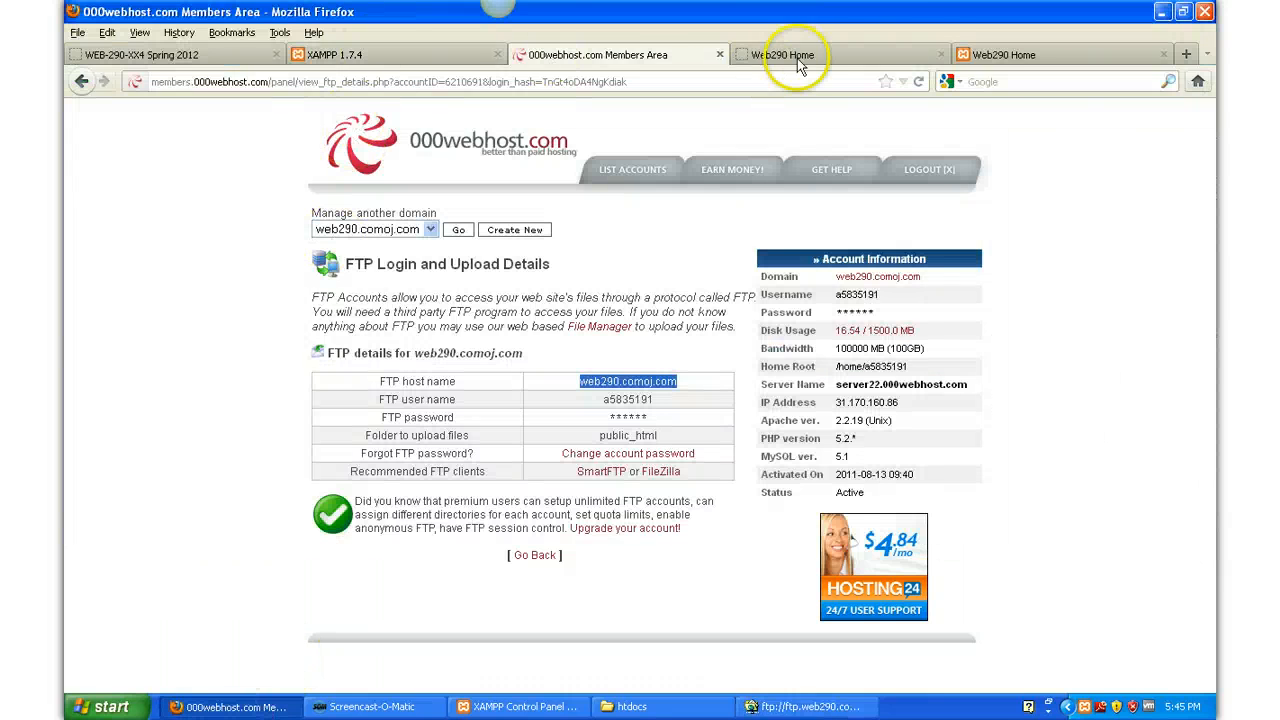
pyautogui.click(1003, 55)
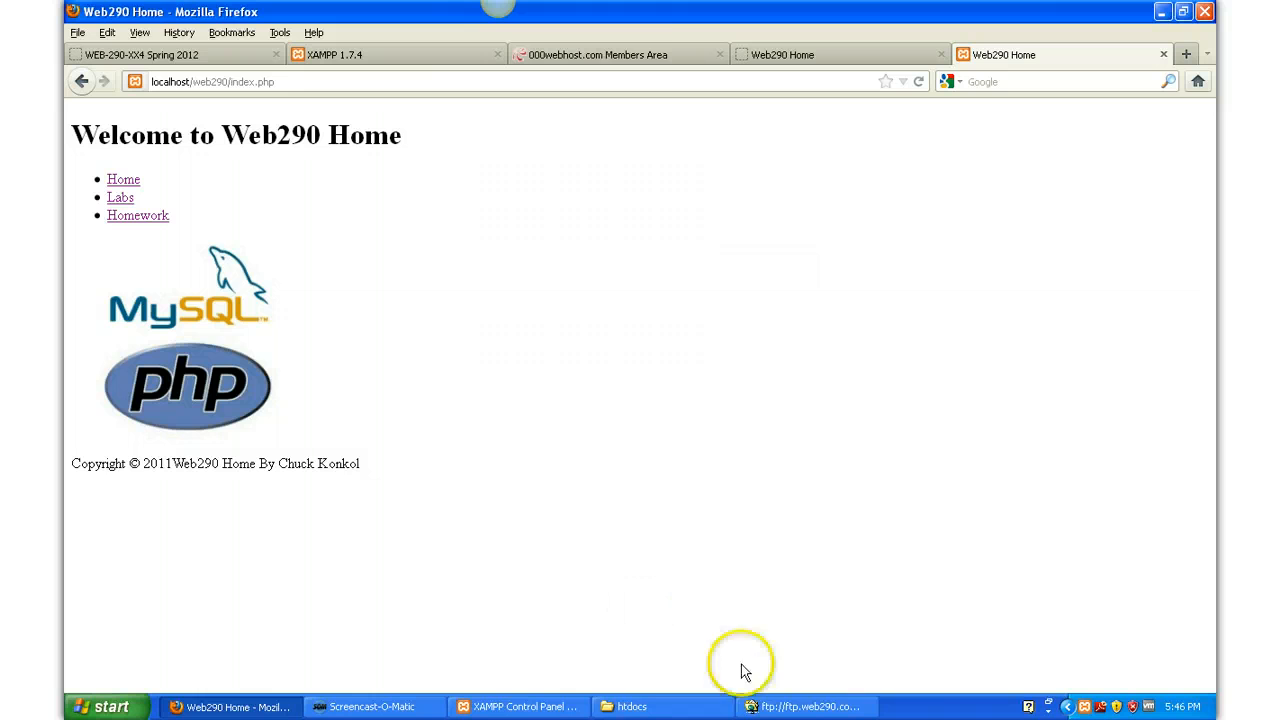
pyautogui.click(688, 705)
pyautogui.click(763, 707)
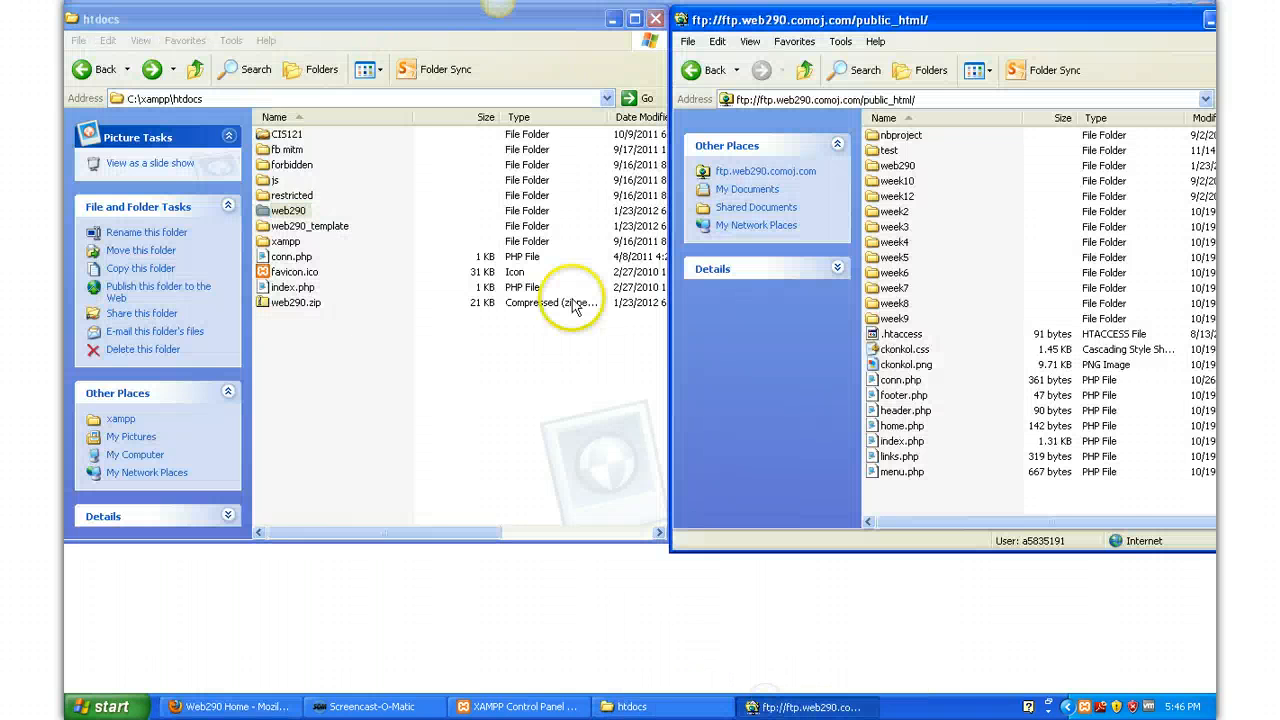
# Copy the web290 folder from htdocs into public_html on the FTP site, replacing all existing files.
pyautogui.click(287, 211)
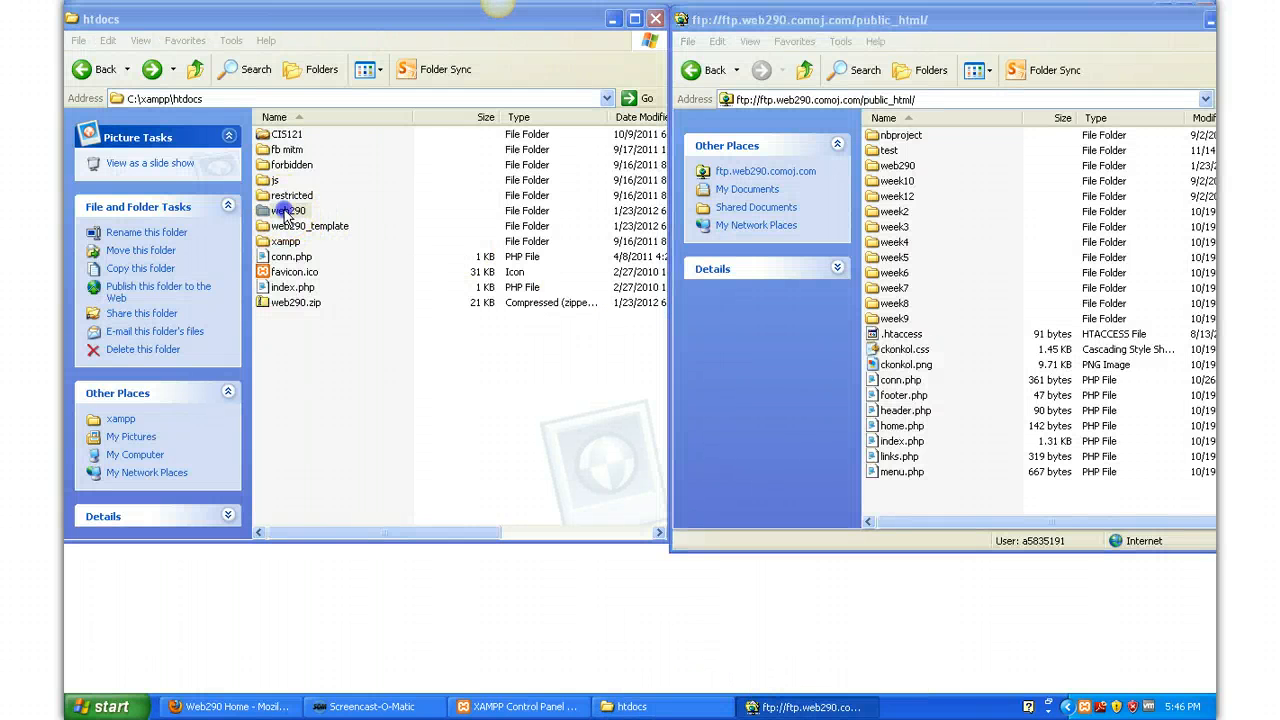
pyautogui.moveTo(287, 211); pyautogui.dragTo(944, 506)
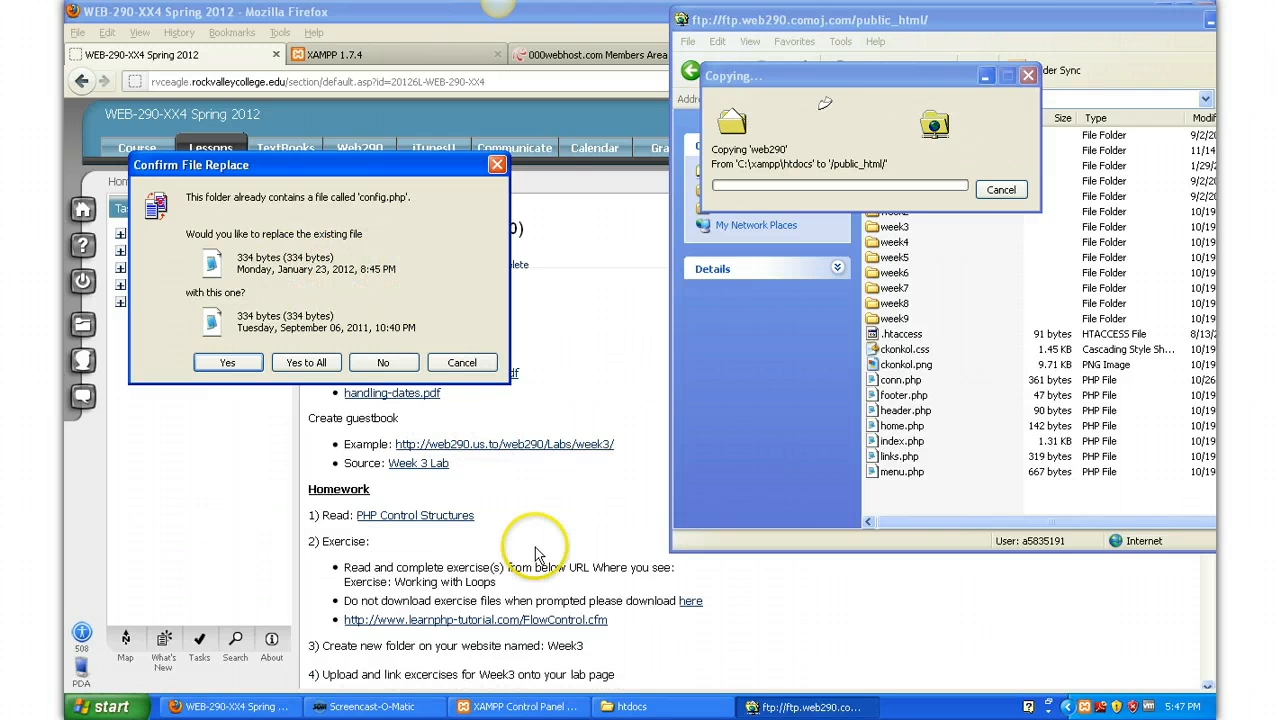
pyautogui.click(630, 706)
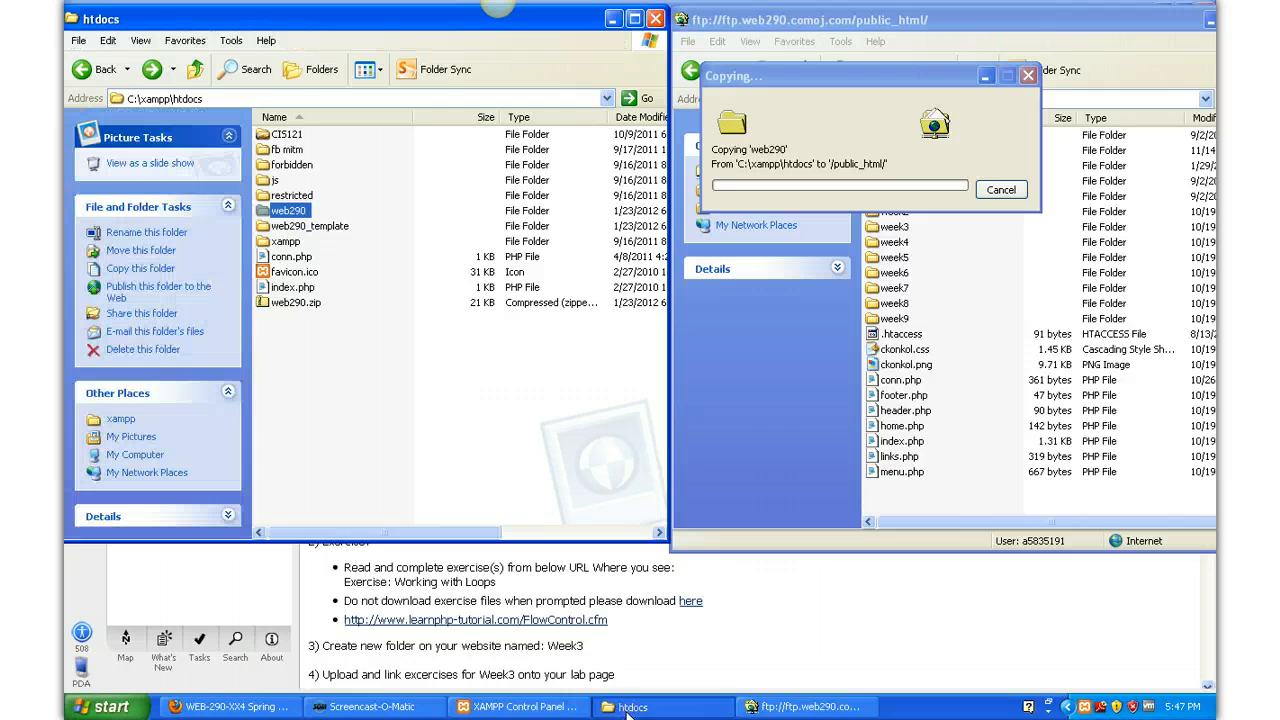
pyautogui.click(805, 706)
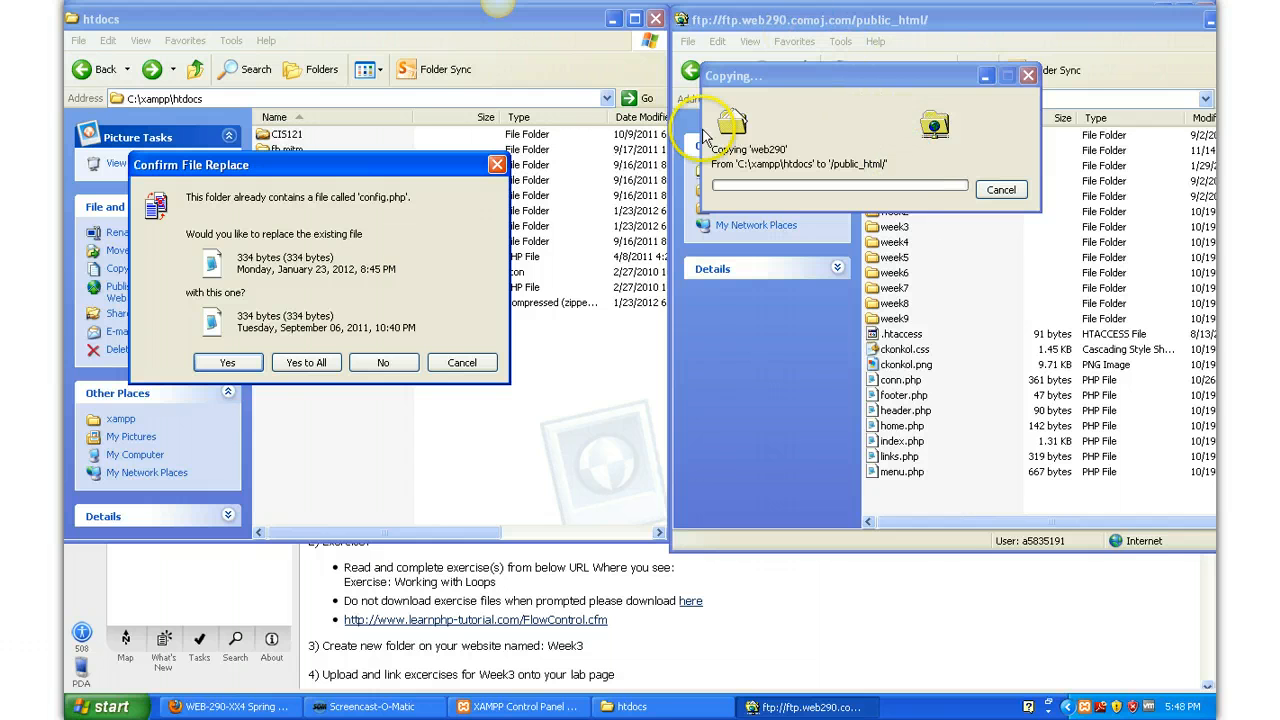
pyautogui.click(306, 364)
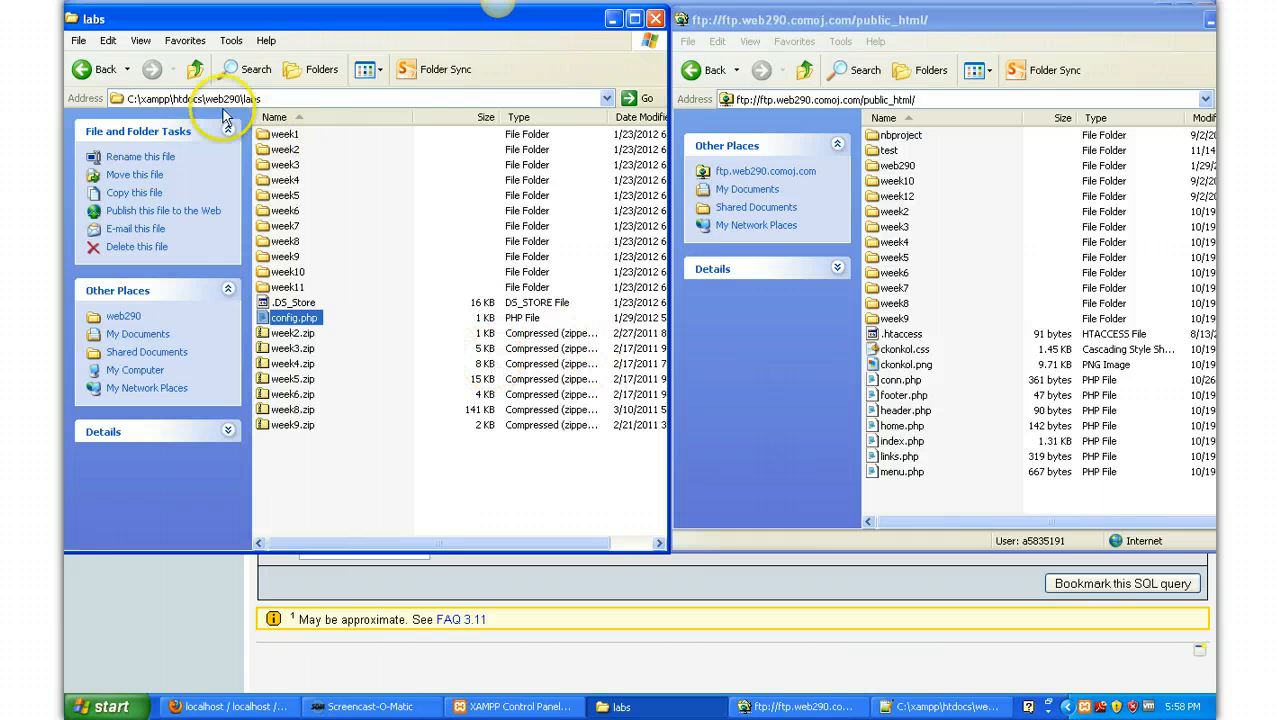
# Return the local window from labs to htdocs and open the web290 folder inside public_html on the FTP site.
pyautogui.click(92, 73)
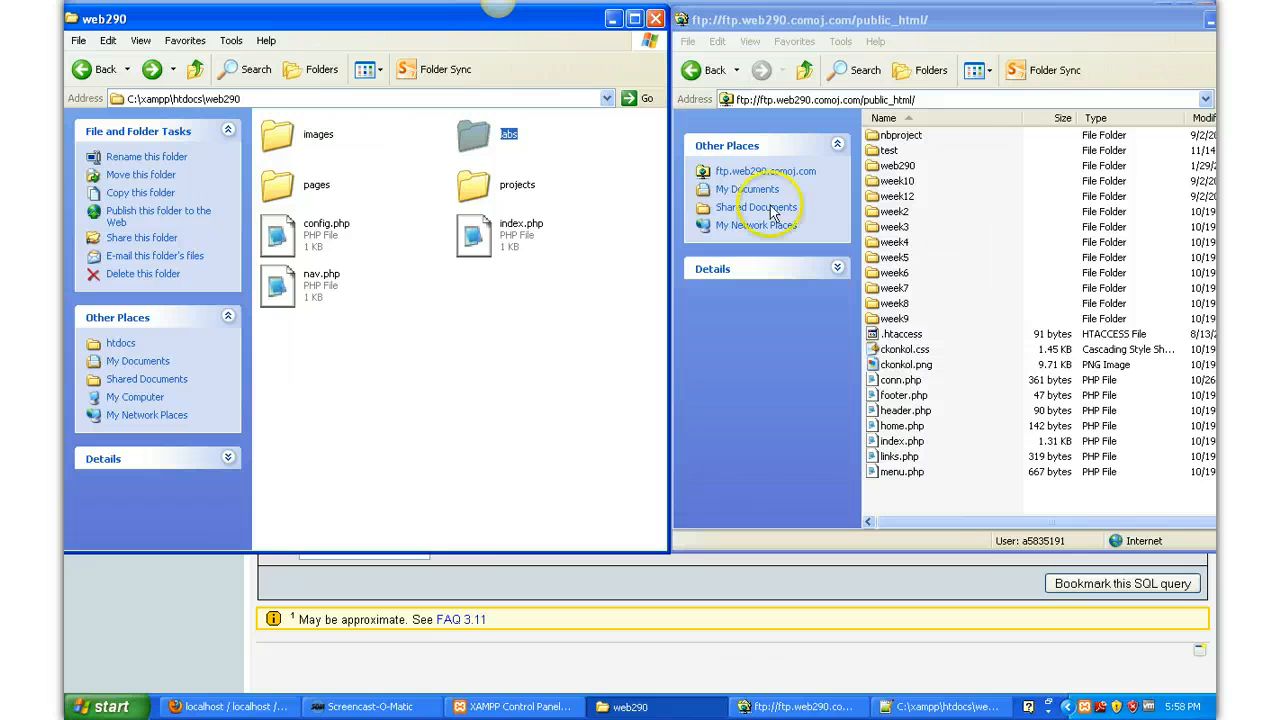
pyautogui.click(96, 78)
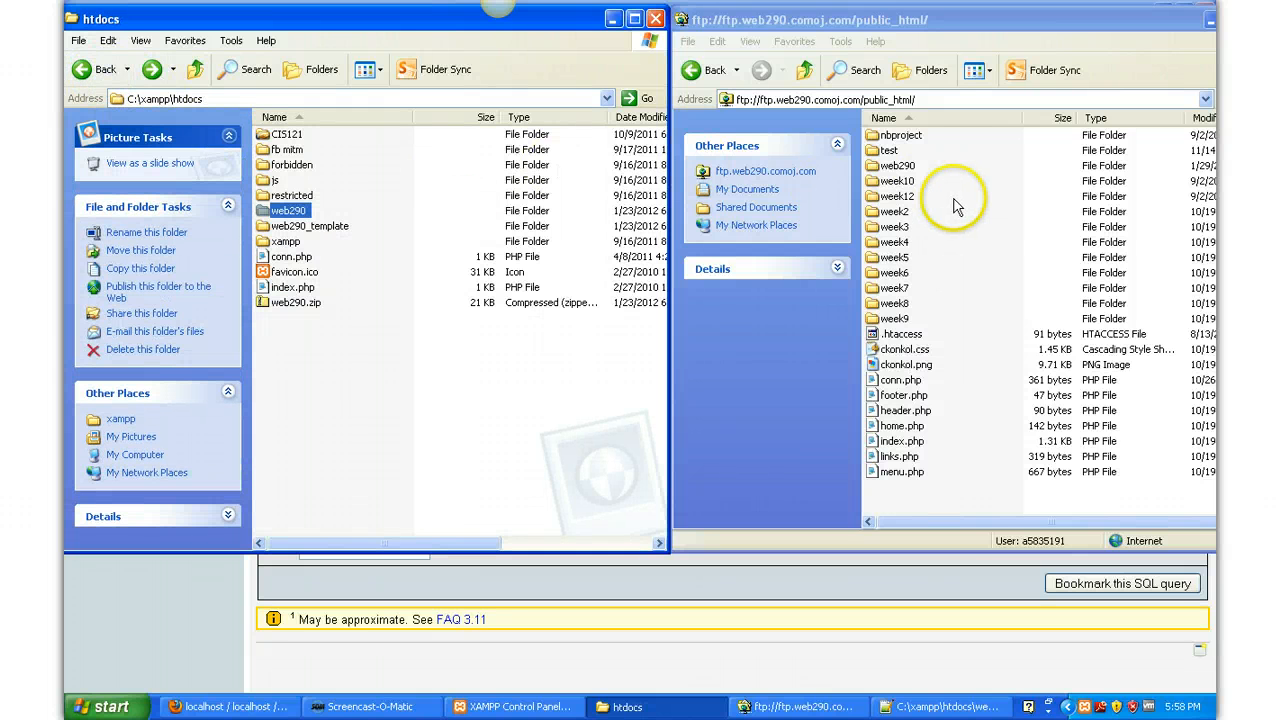
pyautogui.click(890, 166)
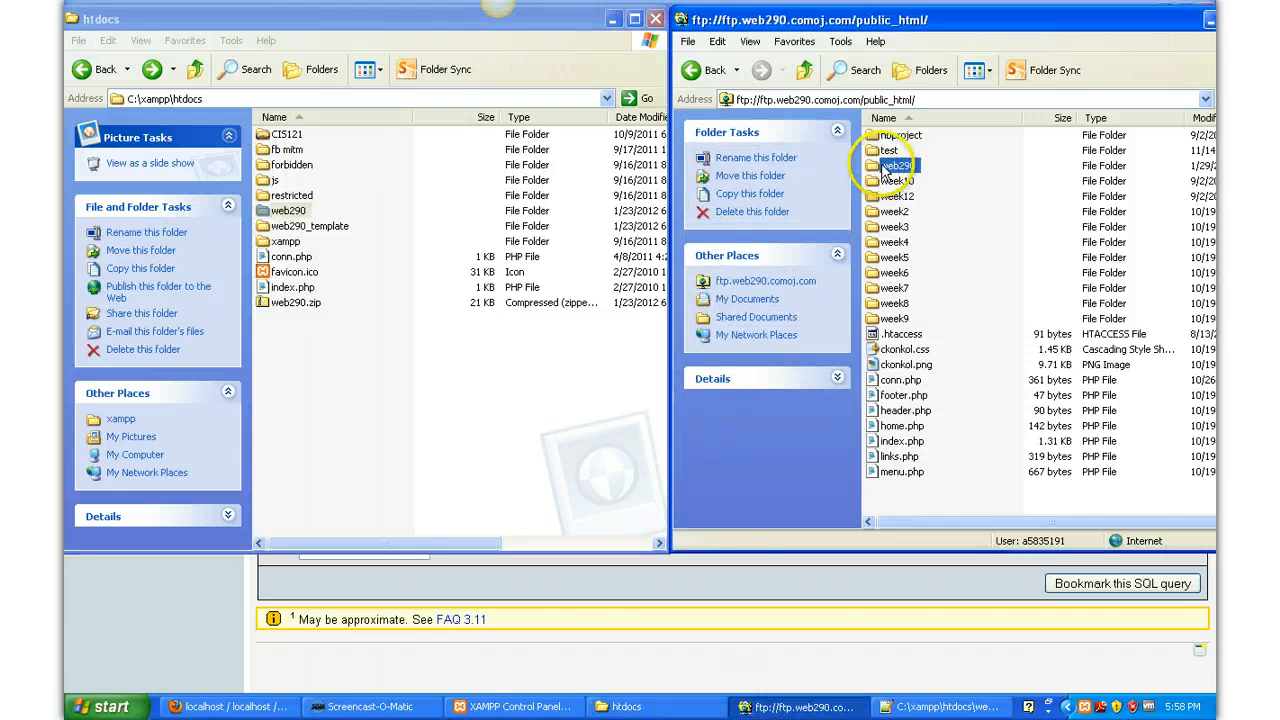
pyautogui.doubleClick(886, 166)
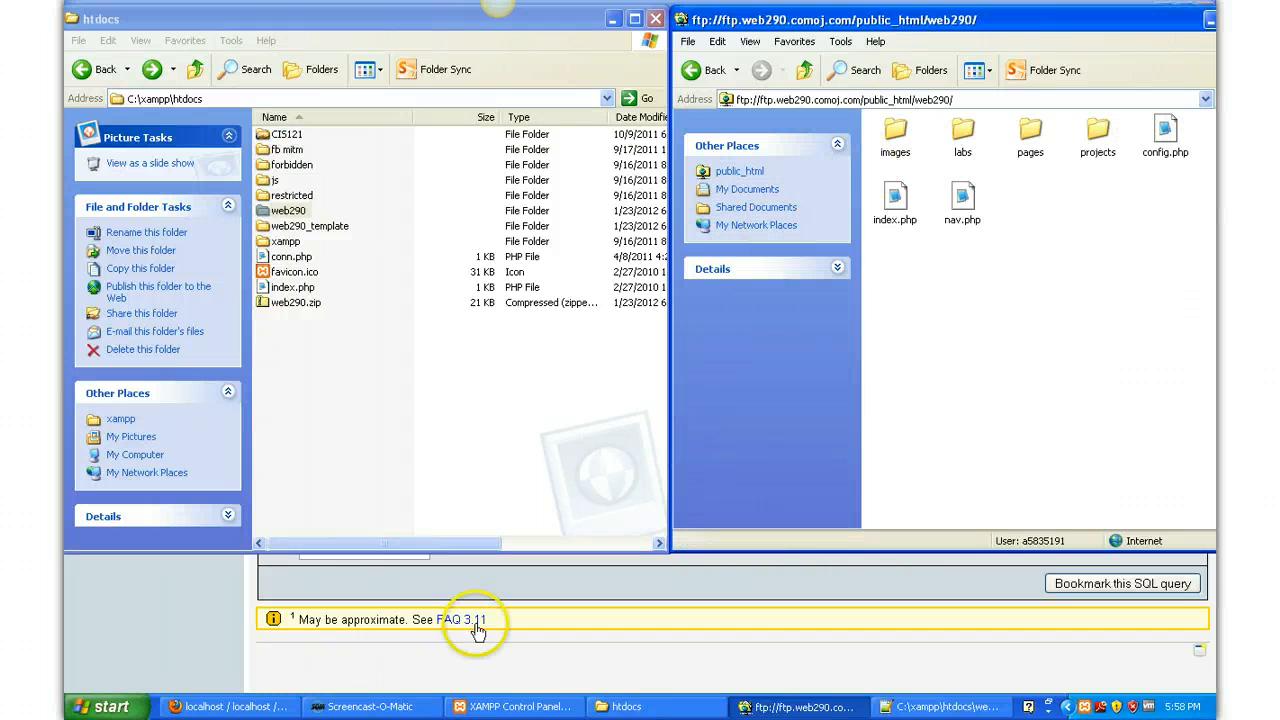
# Review the Week 3 lesson page in Firefox and return to the htdocs and FTP folder windows.
pyautogui.click(268, 707)
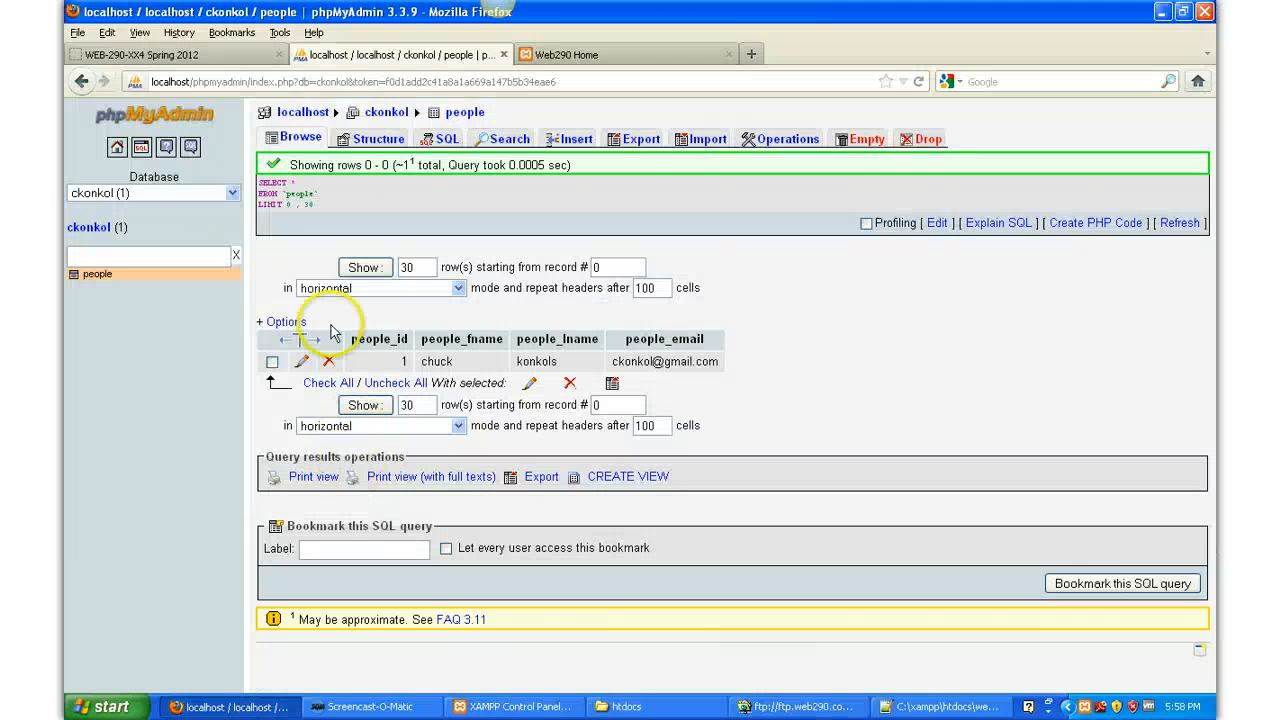
pyautogui.click(226, 56)
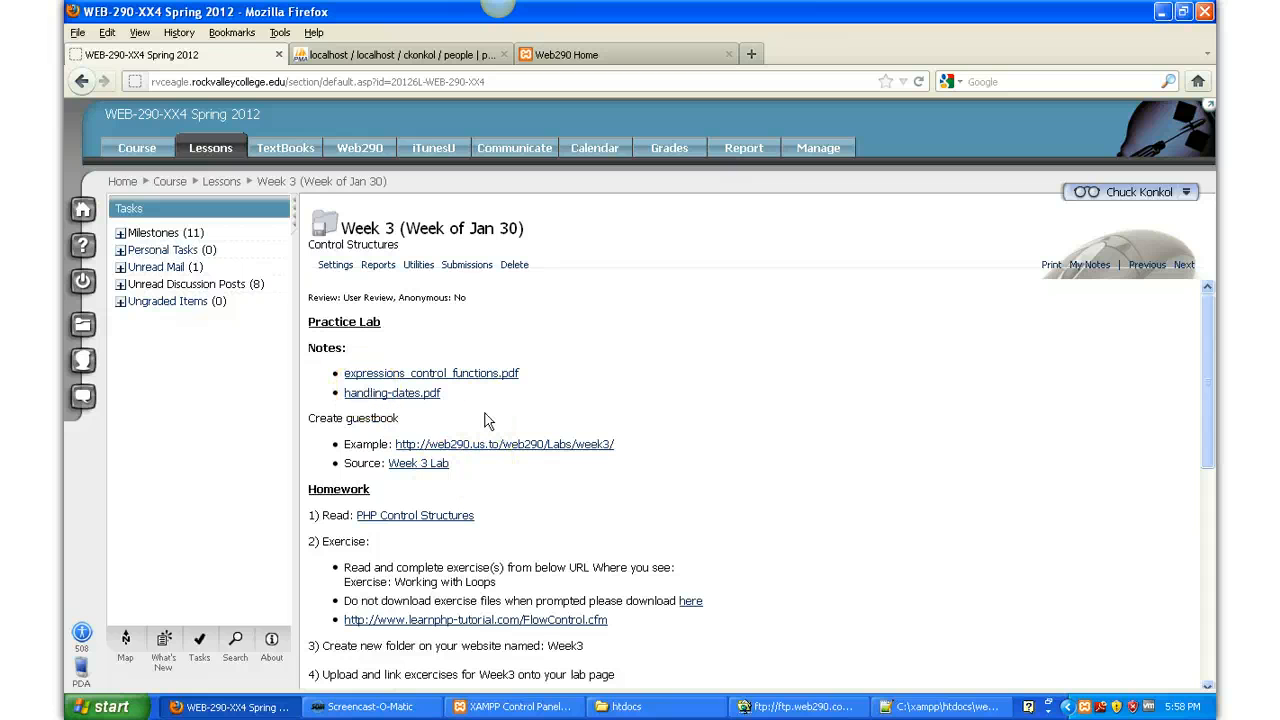
pyautogui.scroll(-7, 571, 480)
pyautogui.scroll(7, 573, 481)
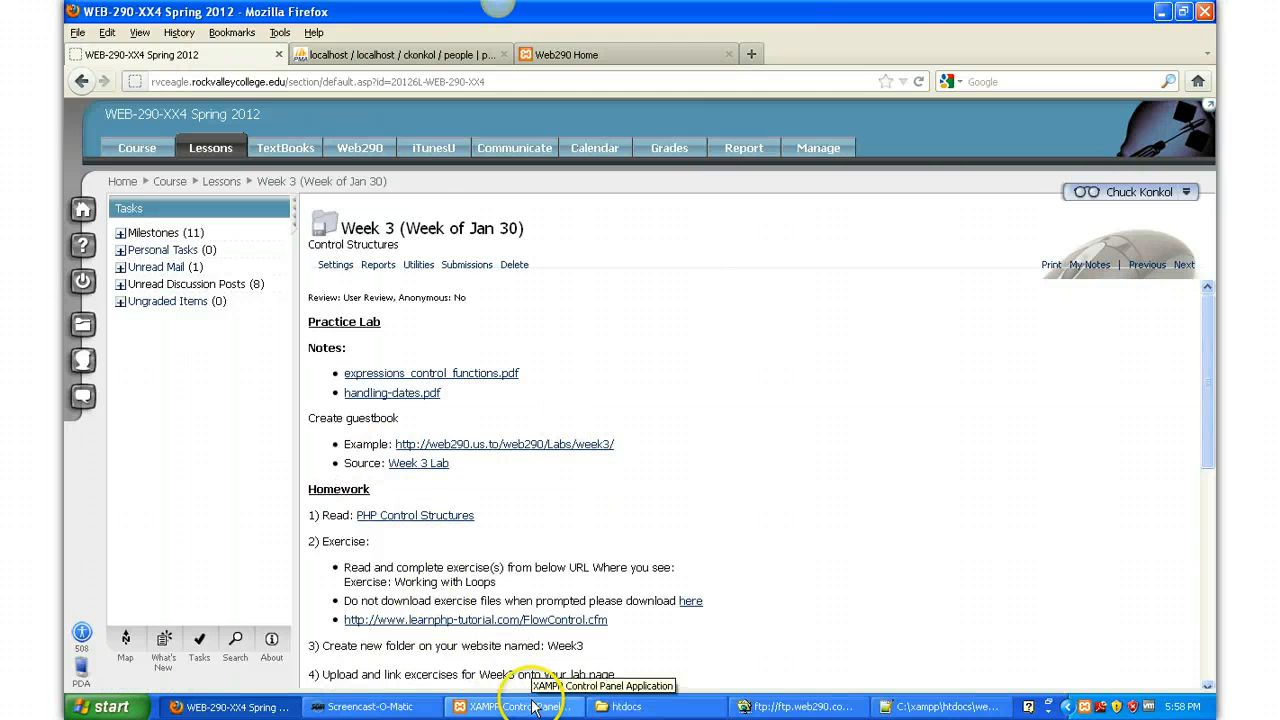
pyautogui.click(767, 709)
pyautogui.click(712, 709)
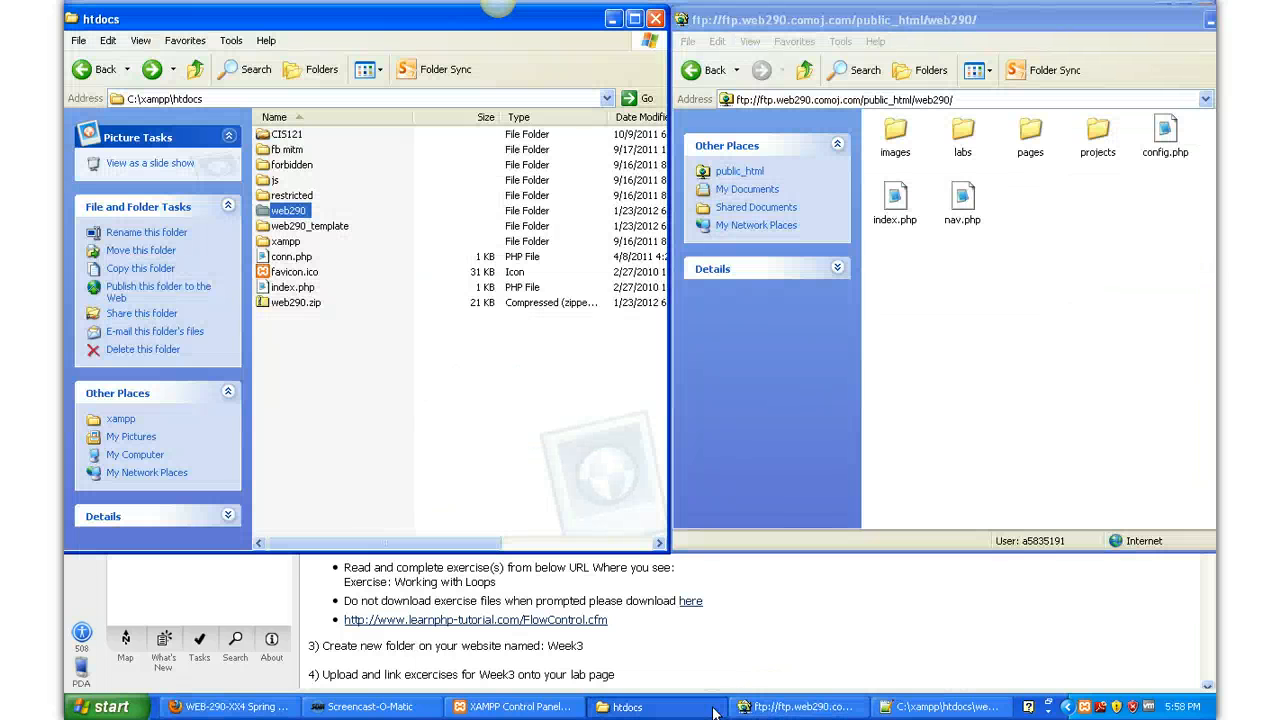
# Open the local web290 folder, highlight its projects folder, and go back to htdocs.
pyautogui.doubleClick(270, 211)
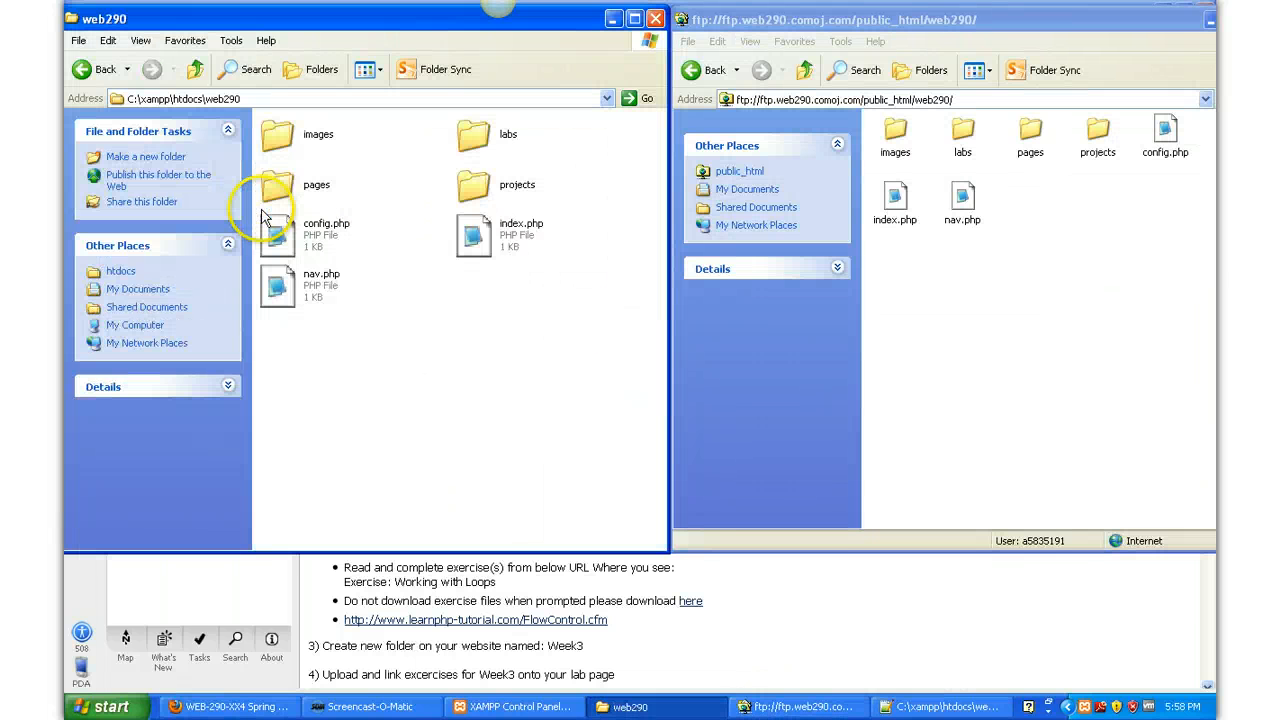
pyautogui.click(476, 188)
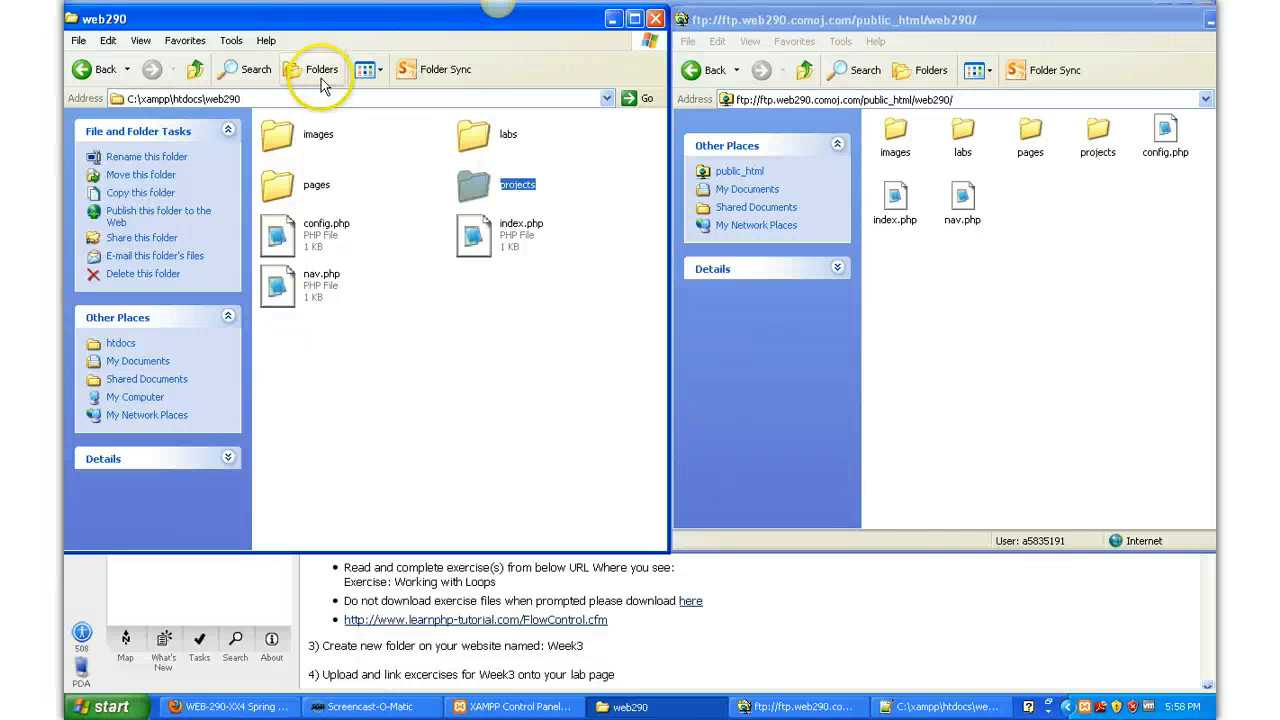
pyautogui.click(104, 69)
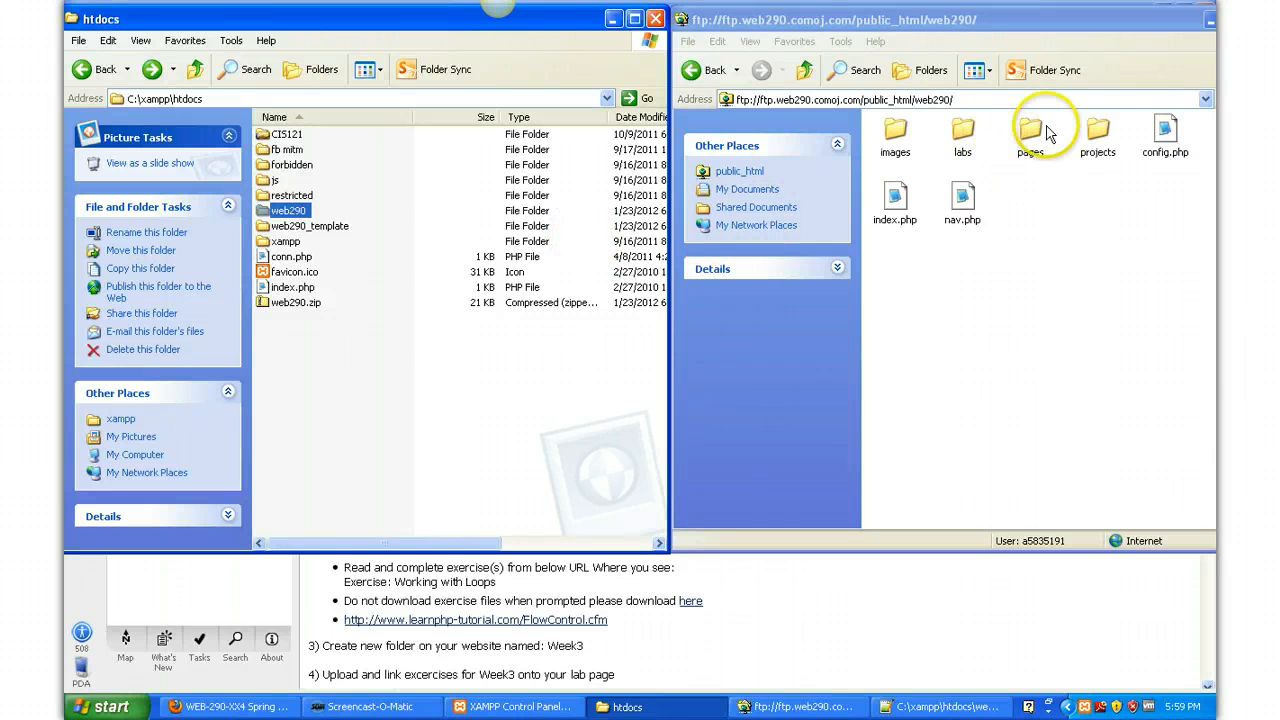
# Open the projects folder inside web290 on the FTP site, and open its week2 folder.
pyautogui.doubleClick(1099, 133)
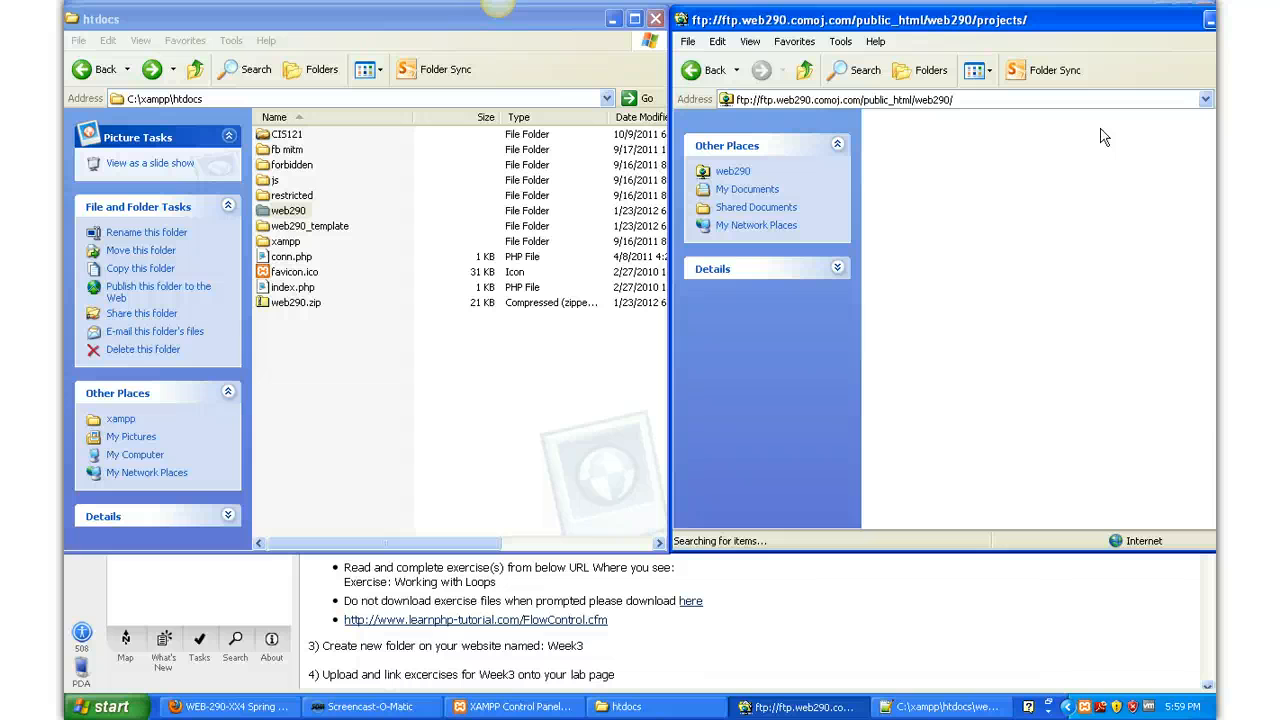
pyautogui.click(914, 176)
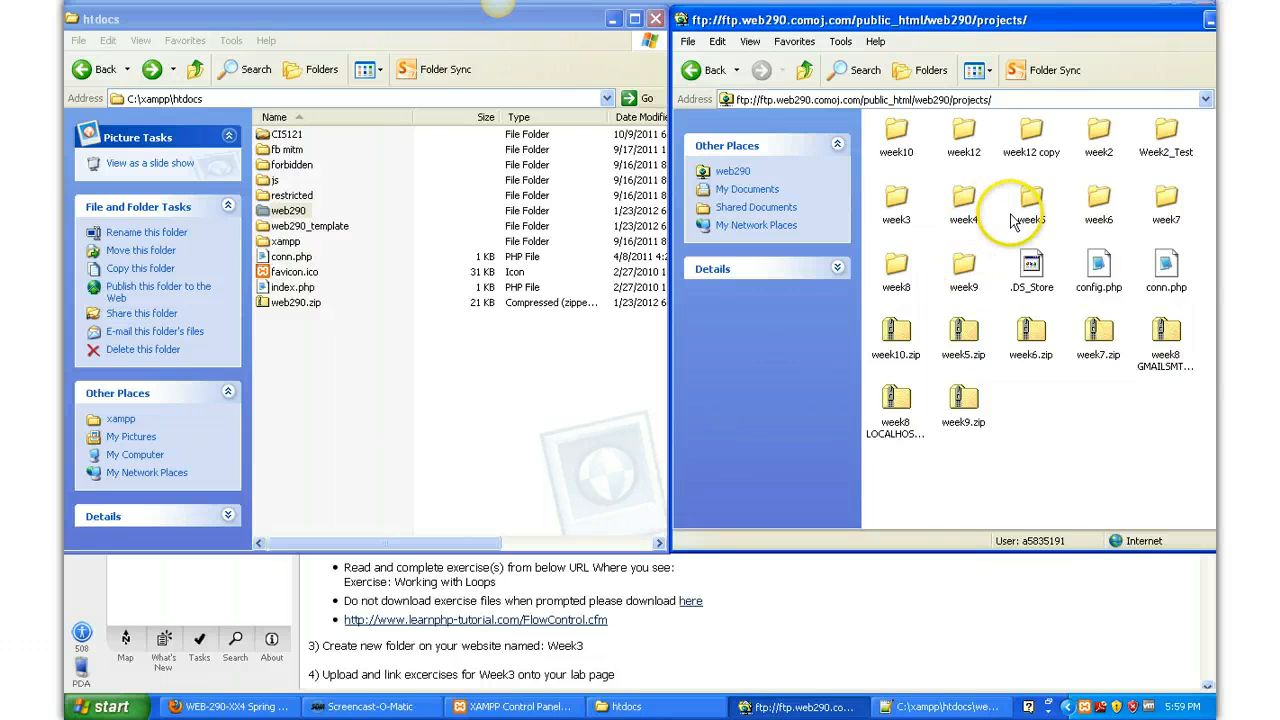
pyautogui.doubleClick(1100, 130)
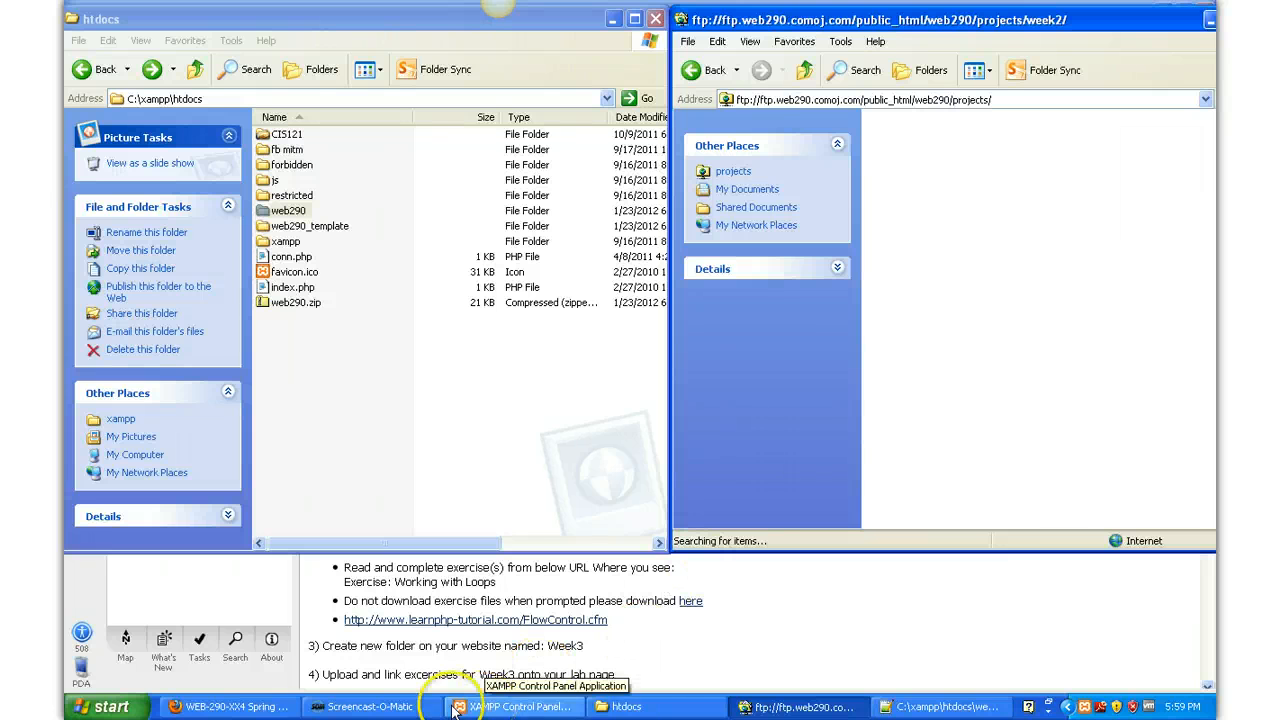
pyautogui.click(253, 706)
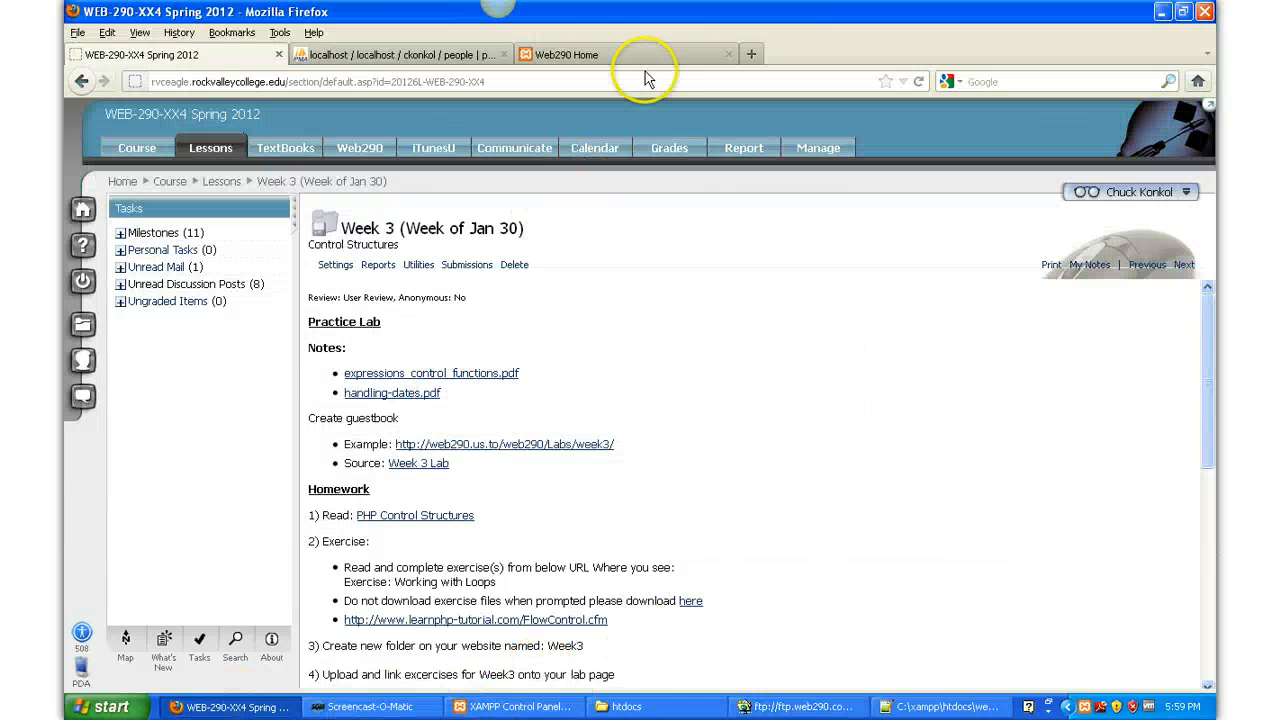
pyautogui.click(638, 56)
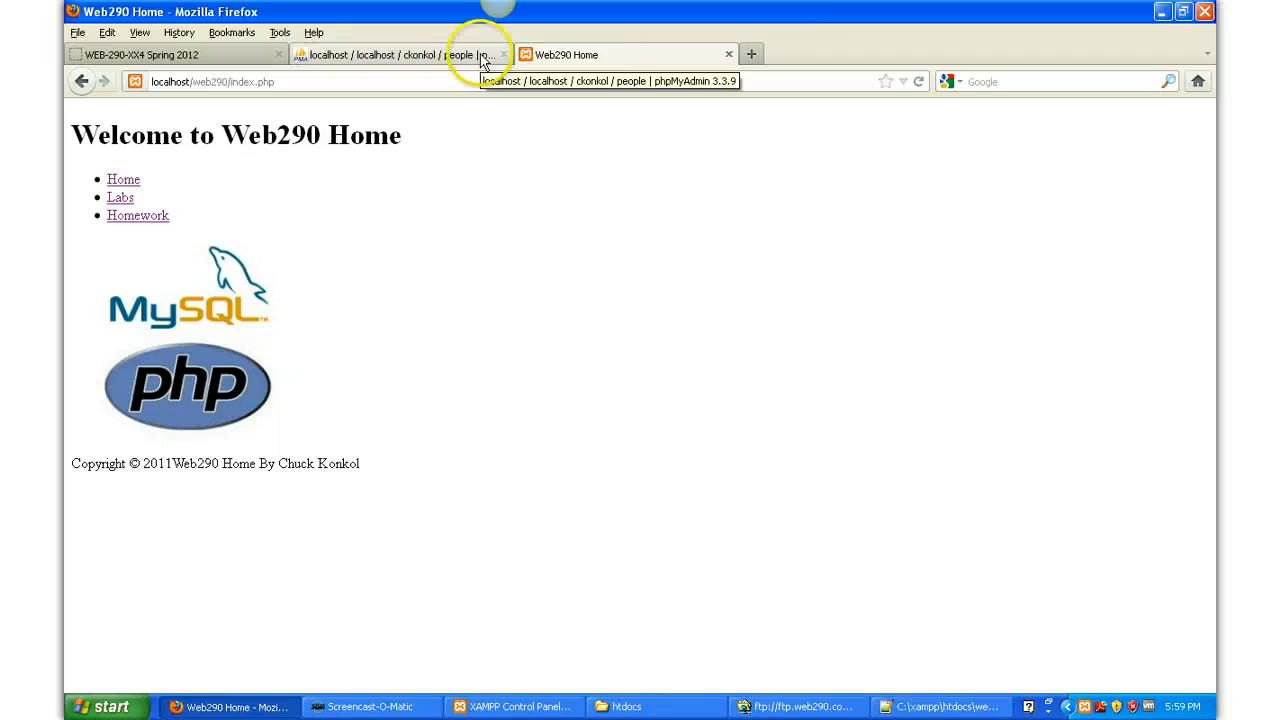
pyautogui.click(491, 79)
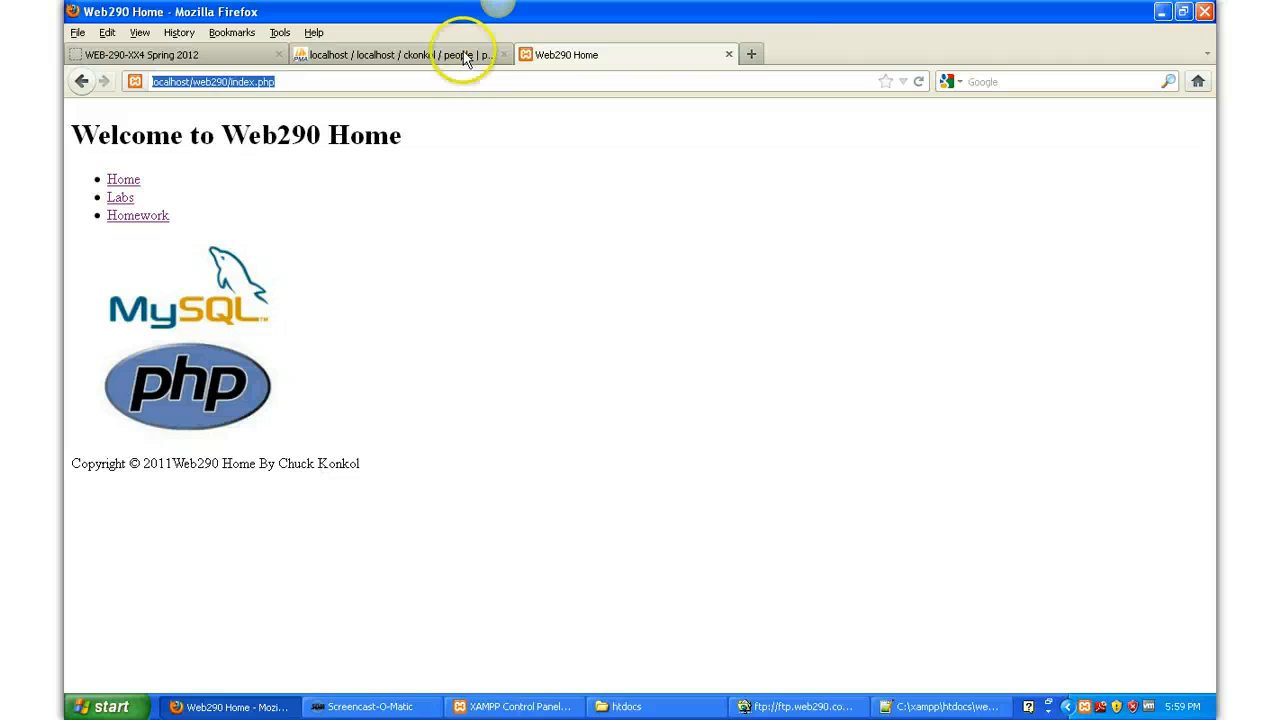
pyautogui.click(206, 62)
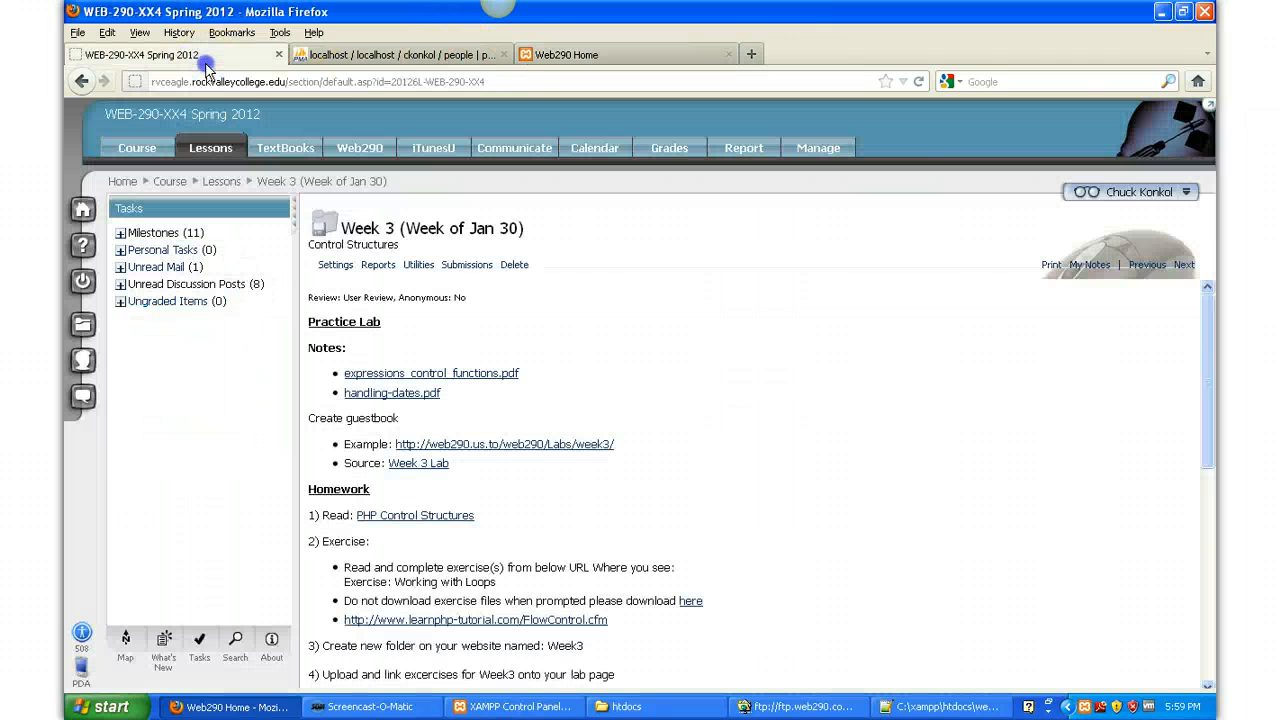
pyautogui.click(578, 55)
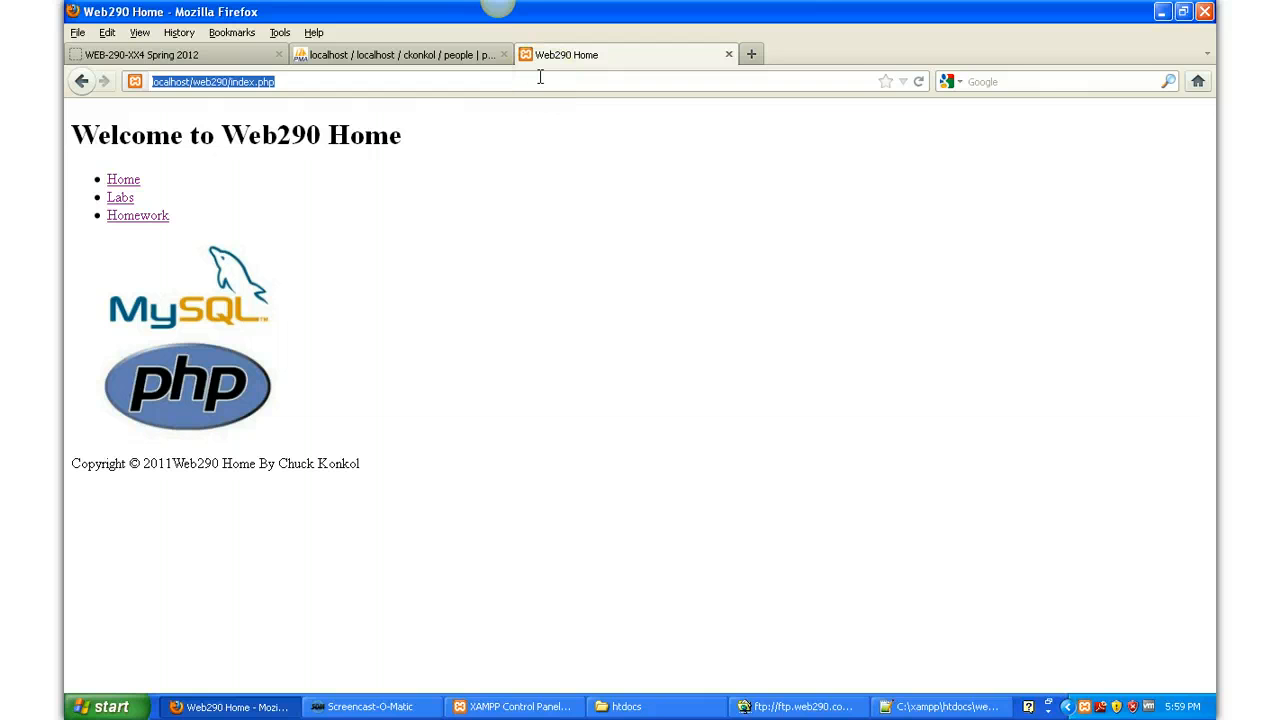
pyautogui.write('000')
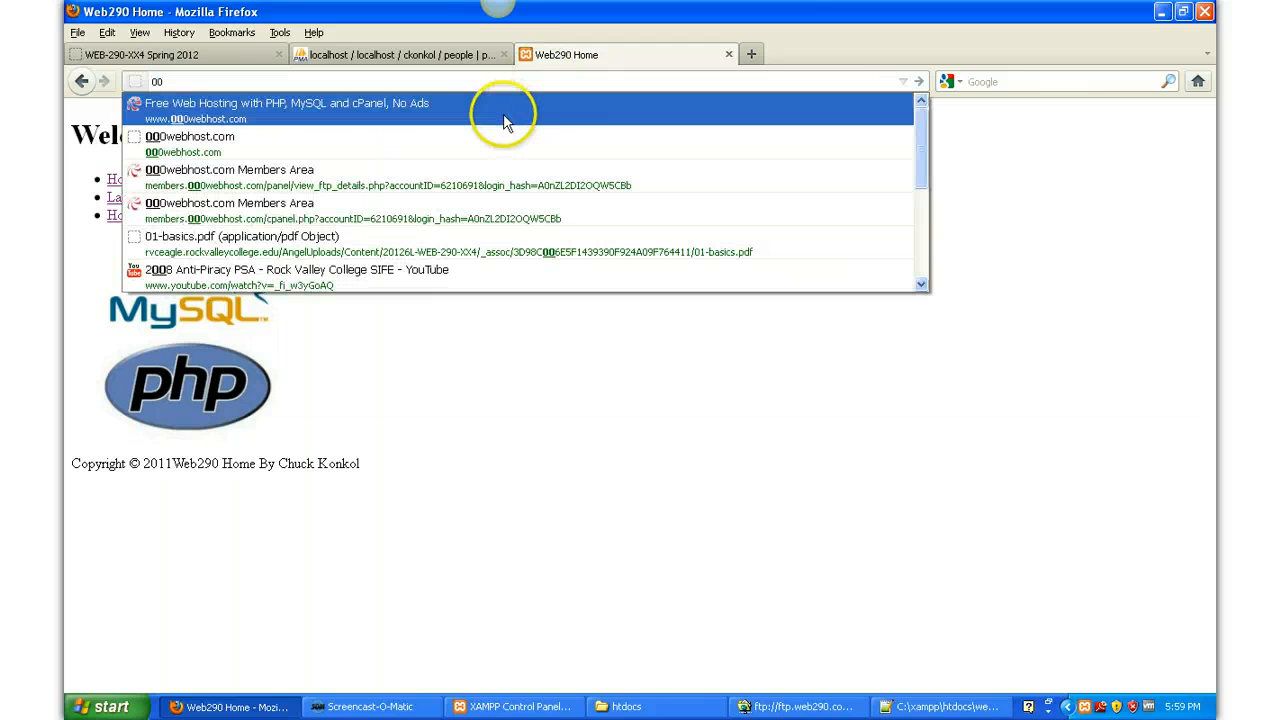
pyautogui.click(500, 114)
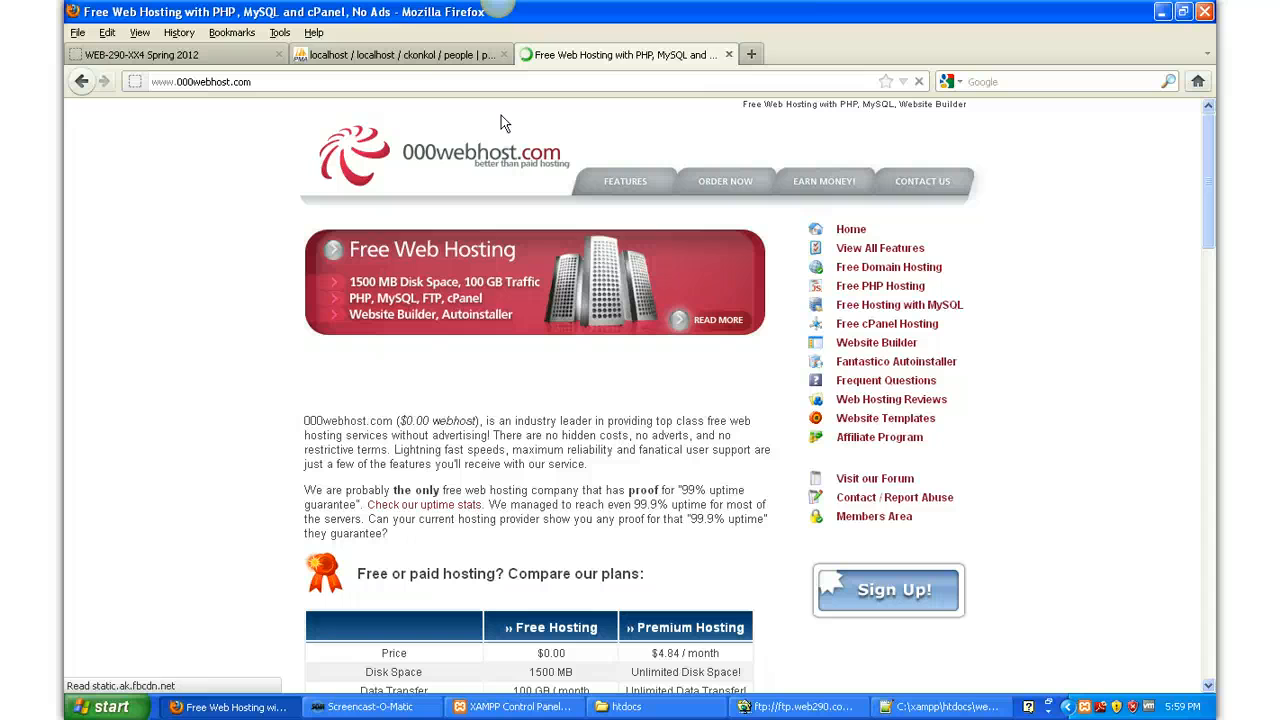
# Open the 000webhost members area and log in with the prefilled credentials and the verification code from the image.
pyautogui.click(866, 516)
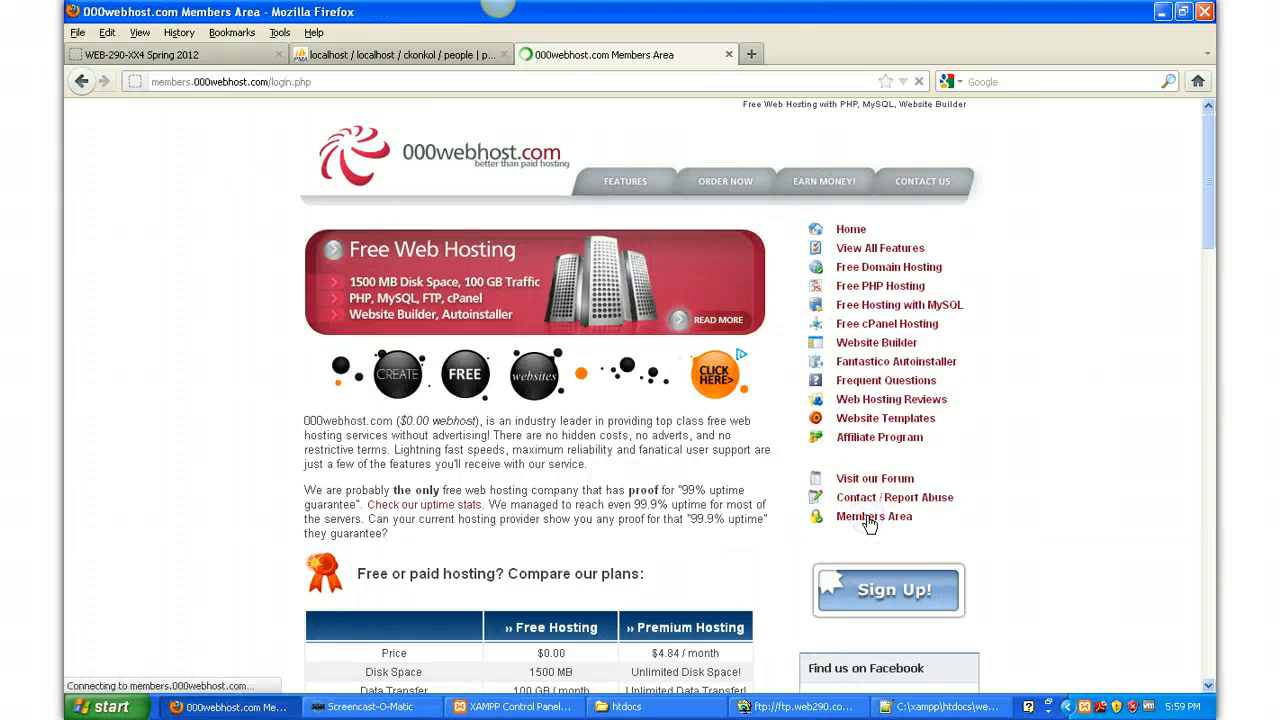
pyautogui.click(412, 433)
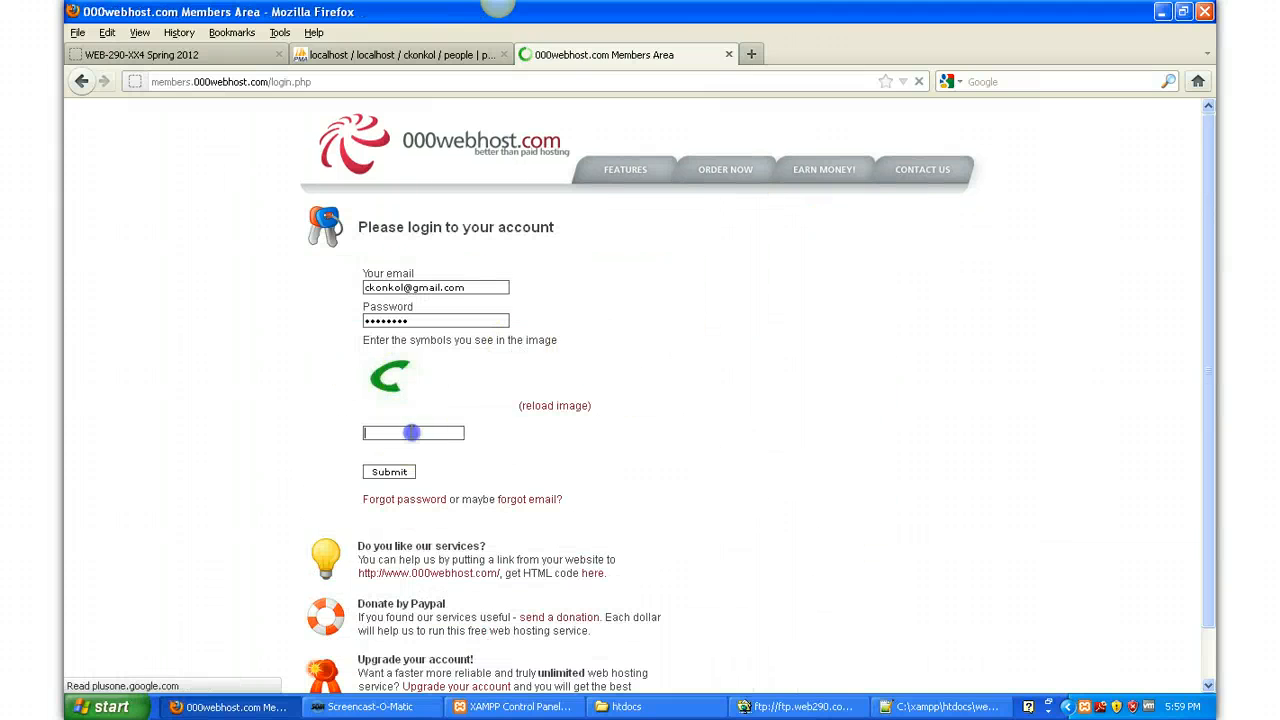
pyautogui.click(400, 473)
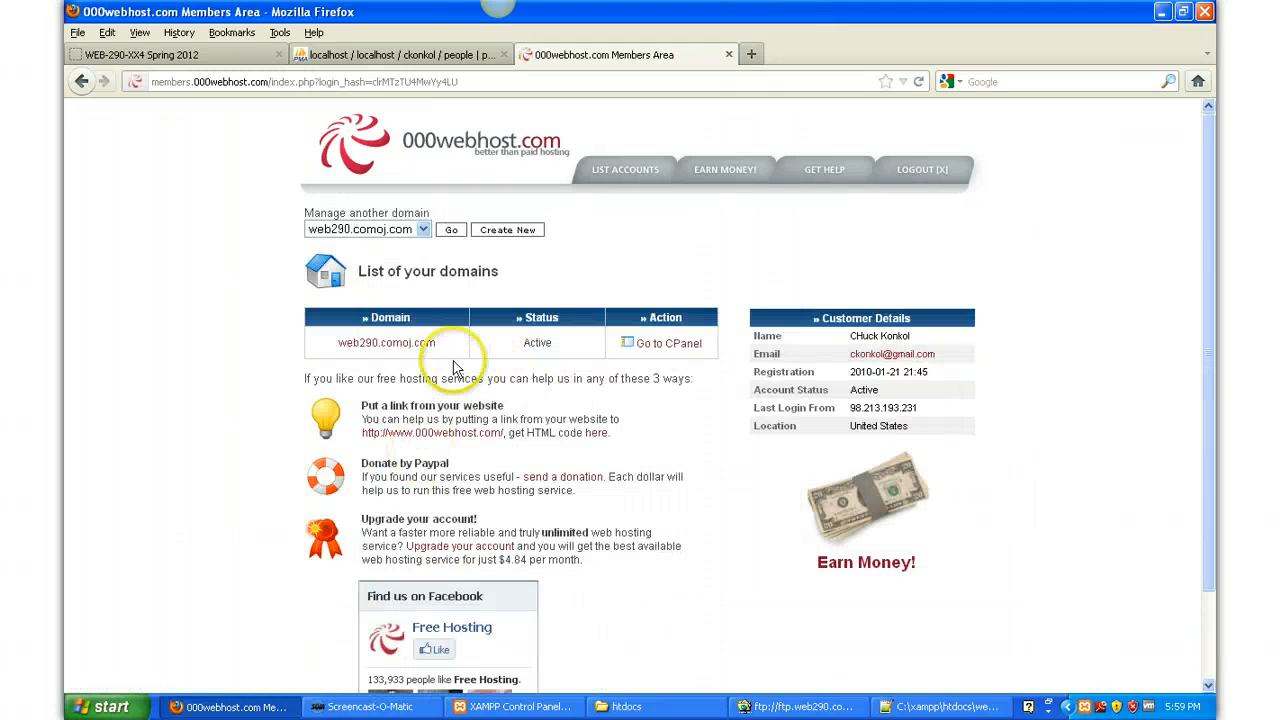
# Open the web290.comoj.com domain in a new browser window and view its Week 2 homework page.
pyautogui.moveTo(440, 344); pyautogui.dragTo(343, 352)
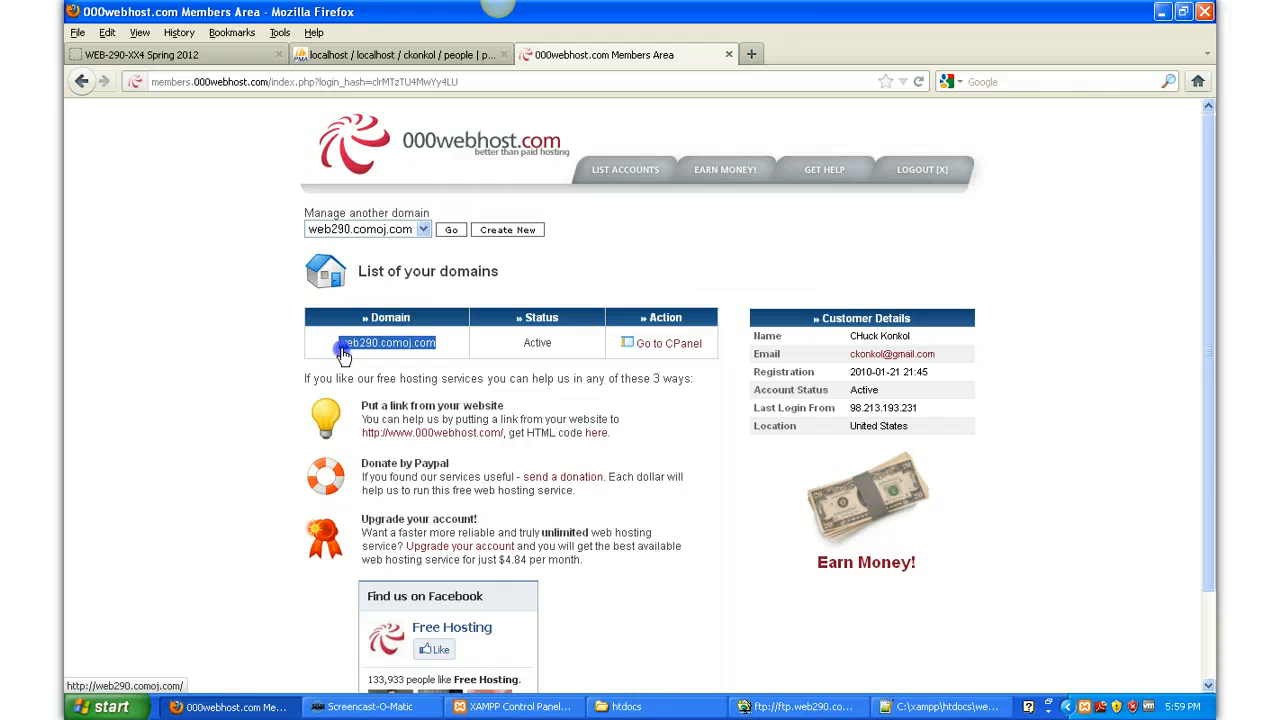
pyautogui.rightClick(357, 343)
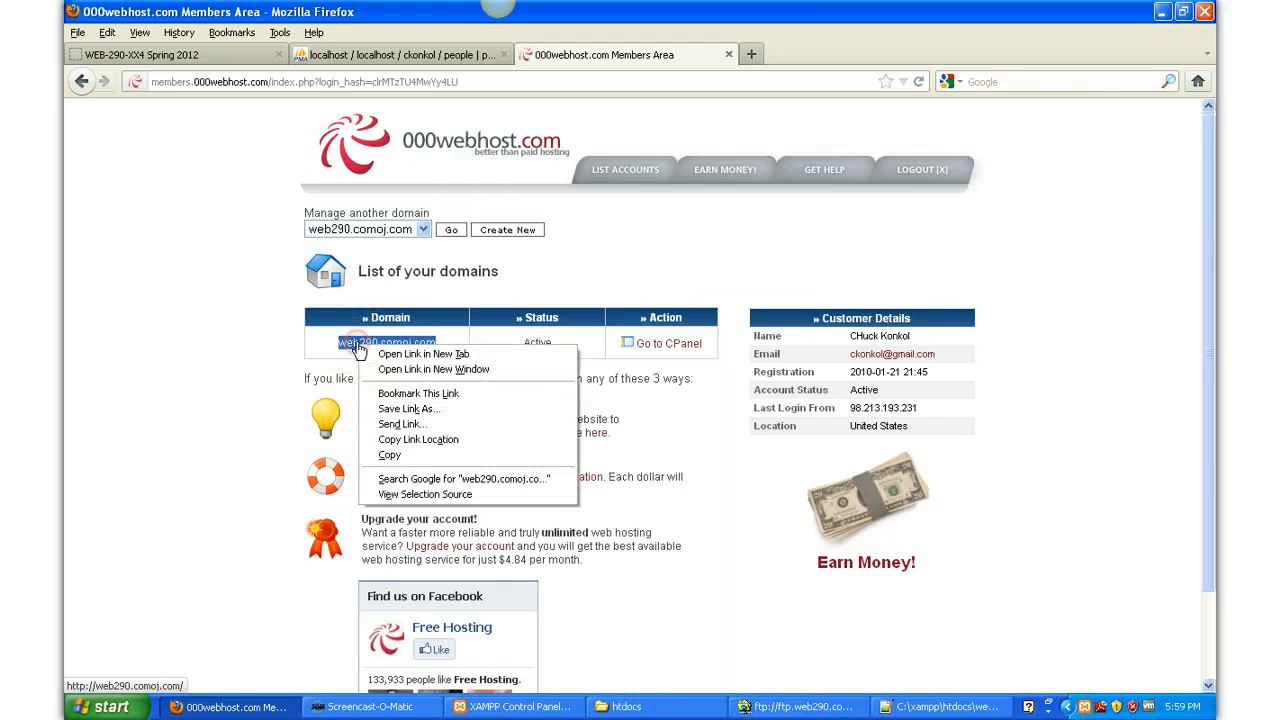
pyautogui.click(406, 369)
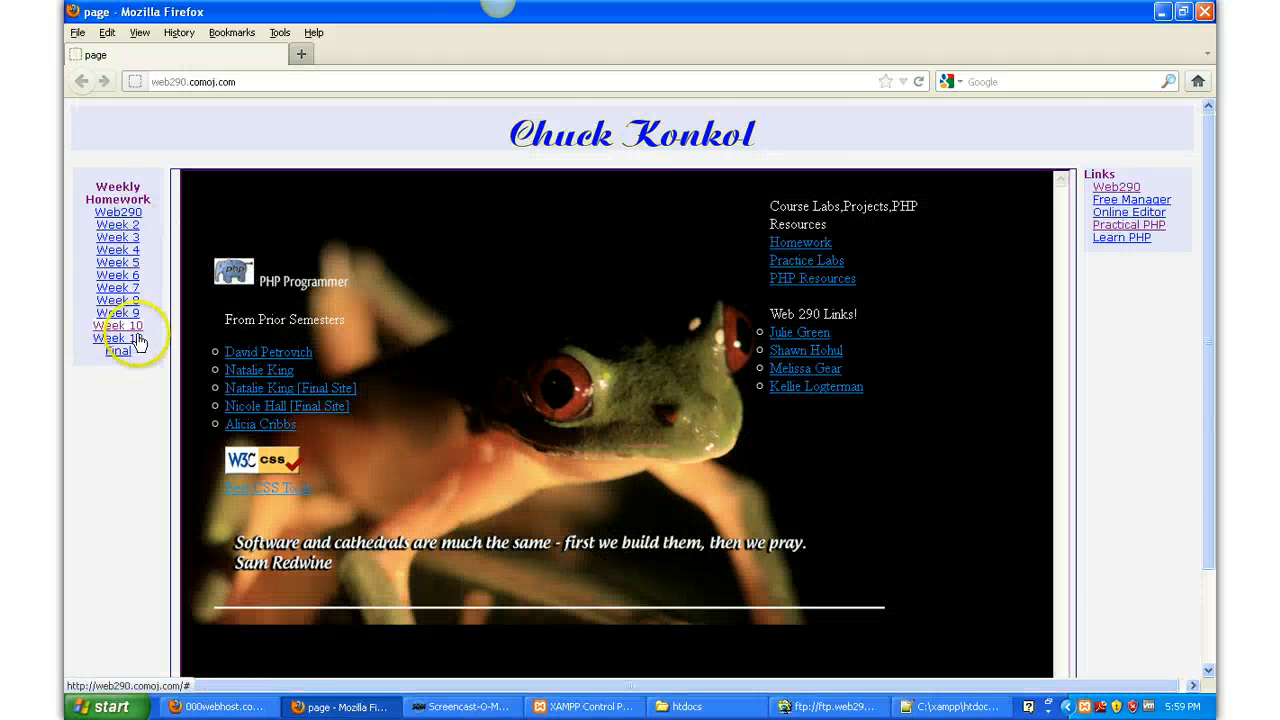
pyautogui.click(118, 226)
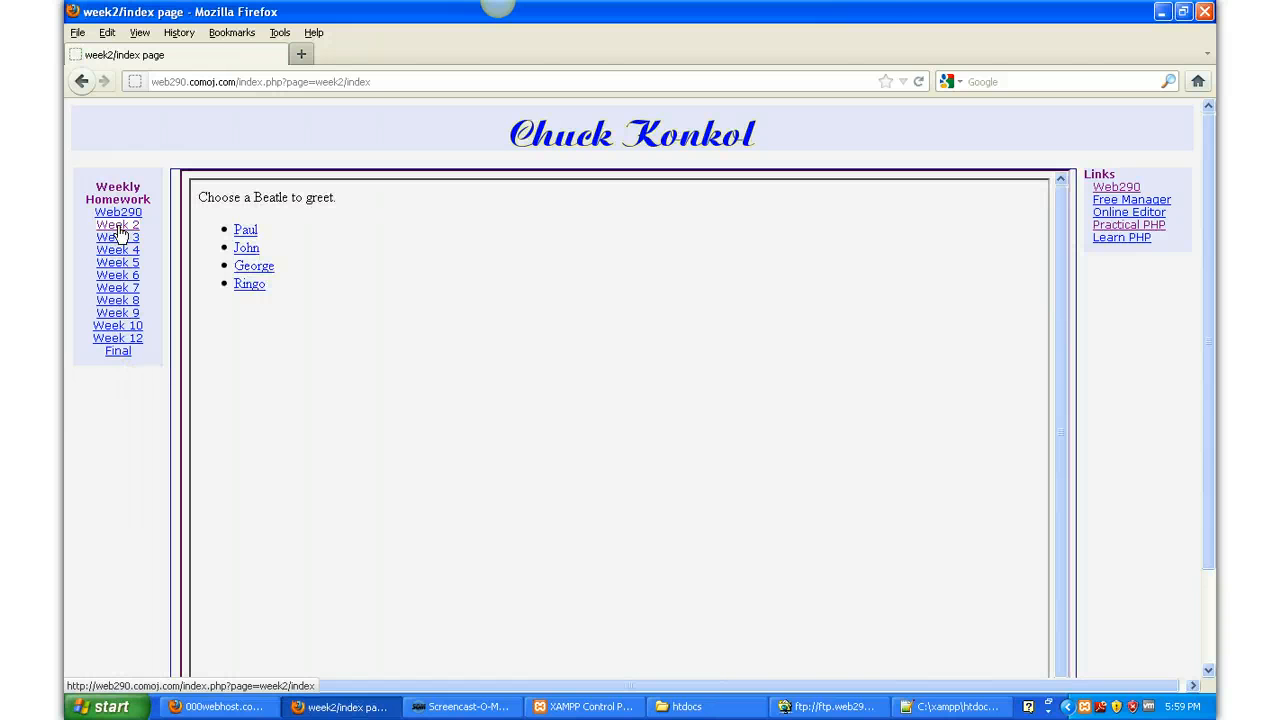